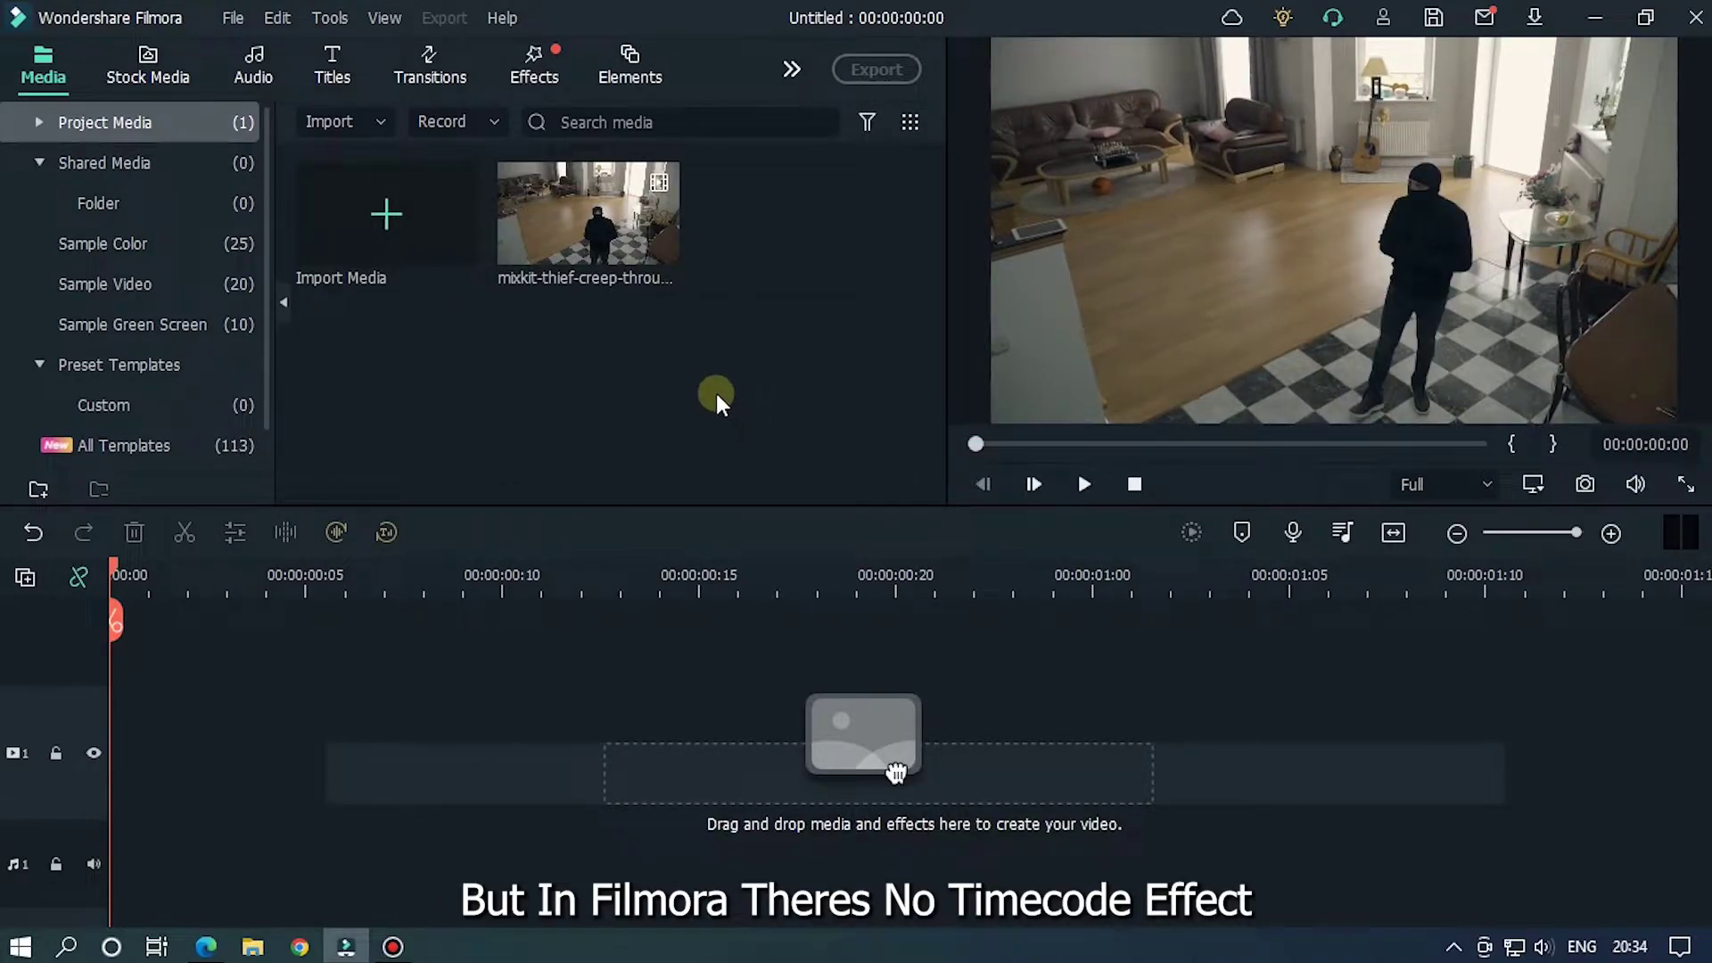
Bring up the online clock page in Edge from the taskbar
click(208, 947)
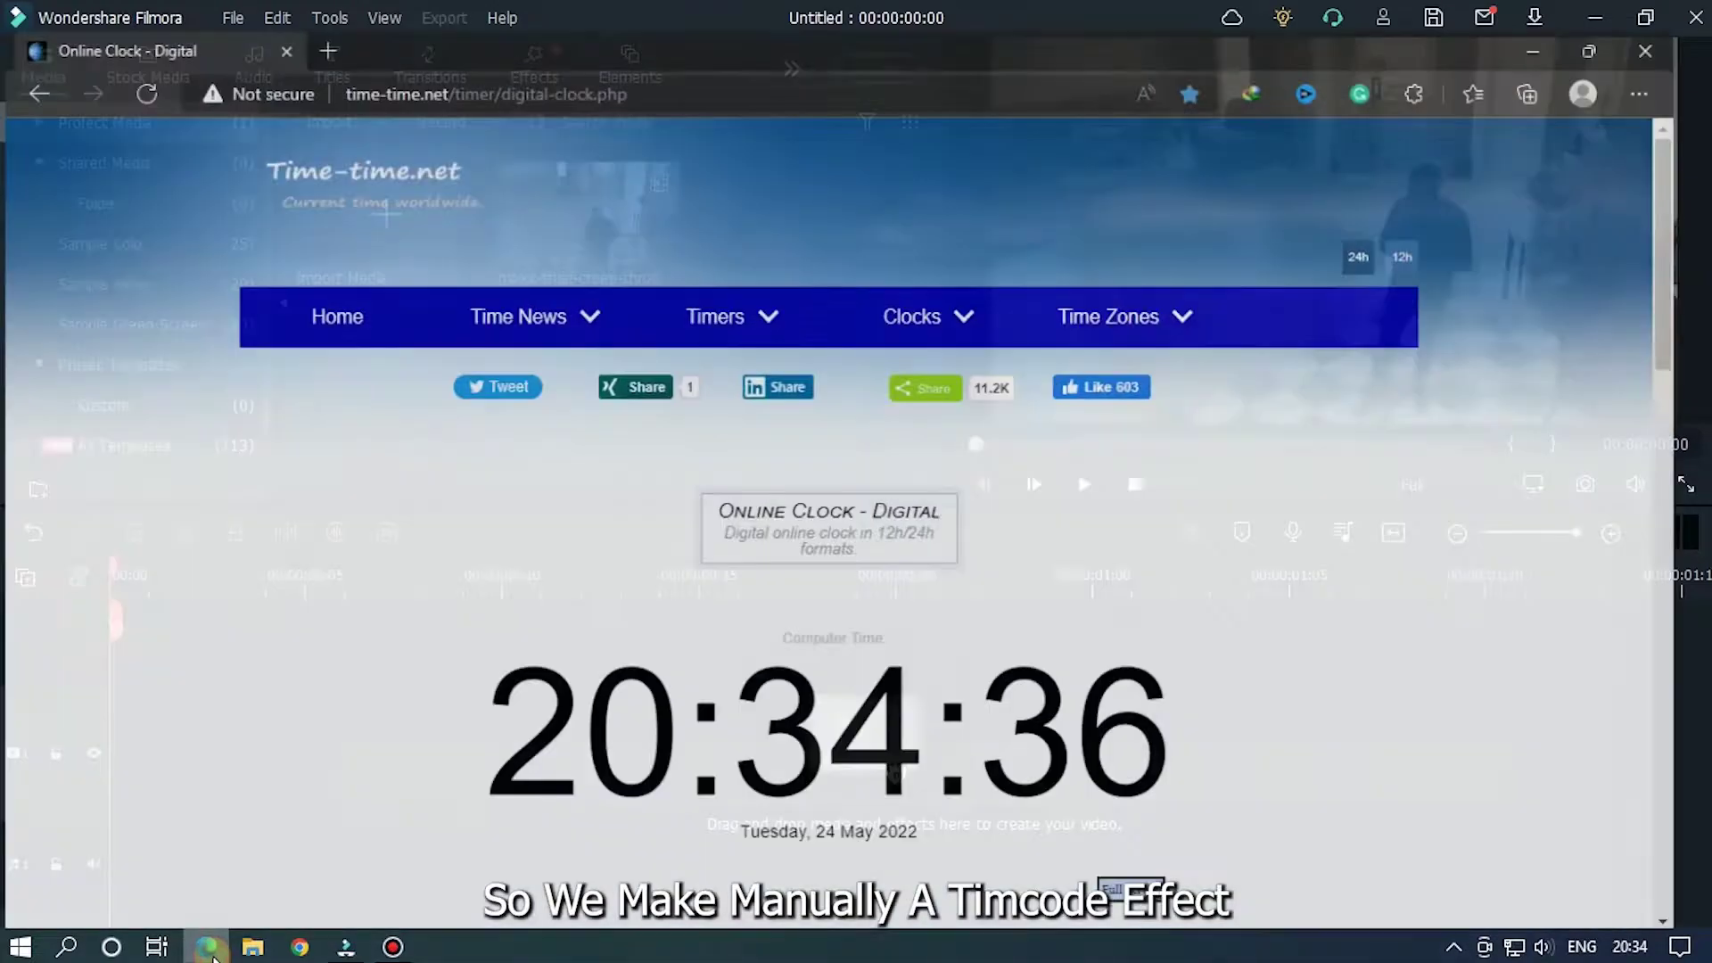
View the time-time.net digital clock scrolled down to the clock, then return to Filmora
click(669, 65)
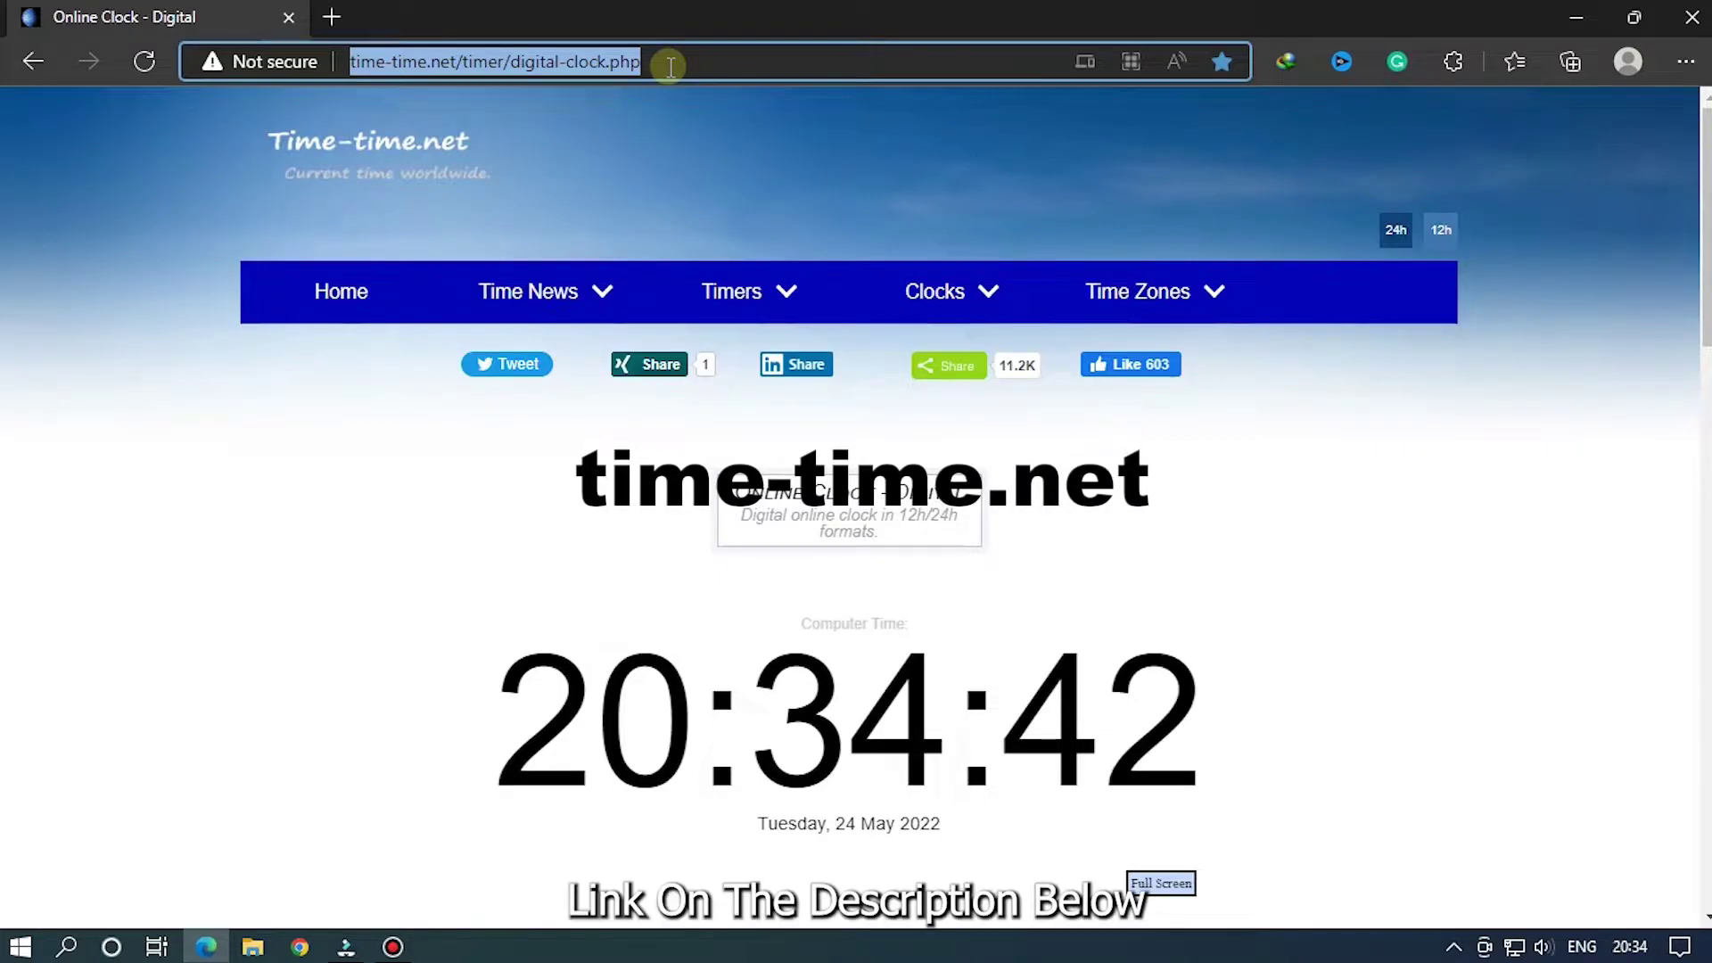
scroll(1443, 498, down, 1)
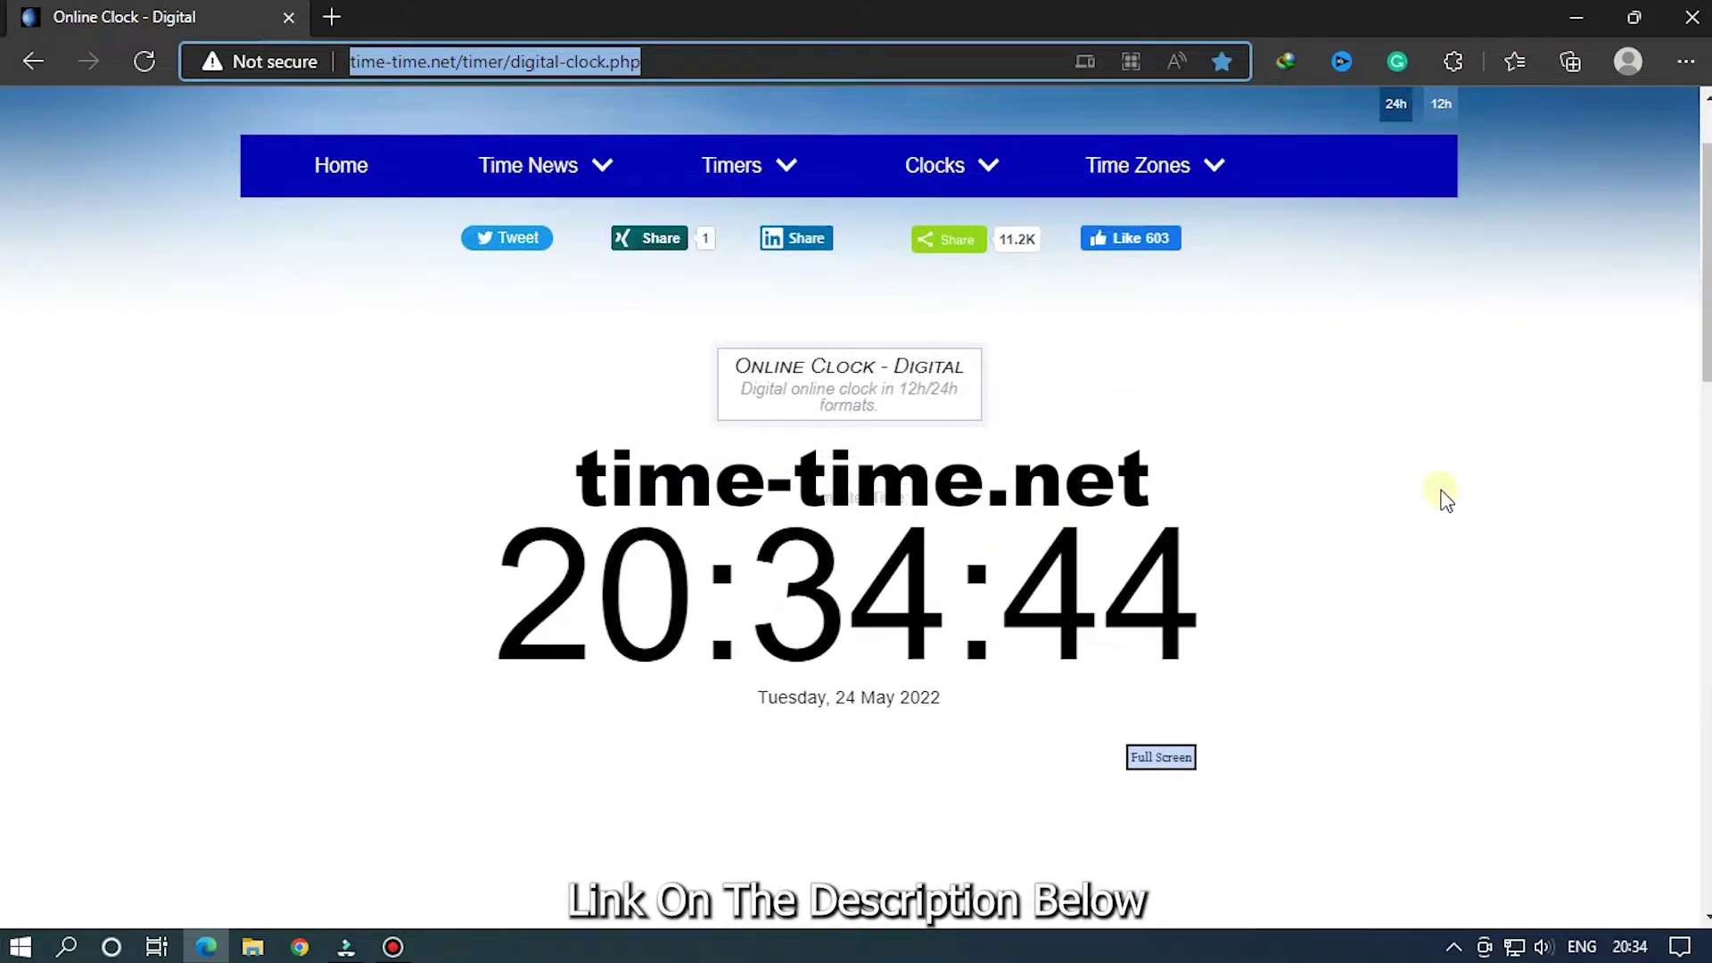
click(1443, 508)
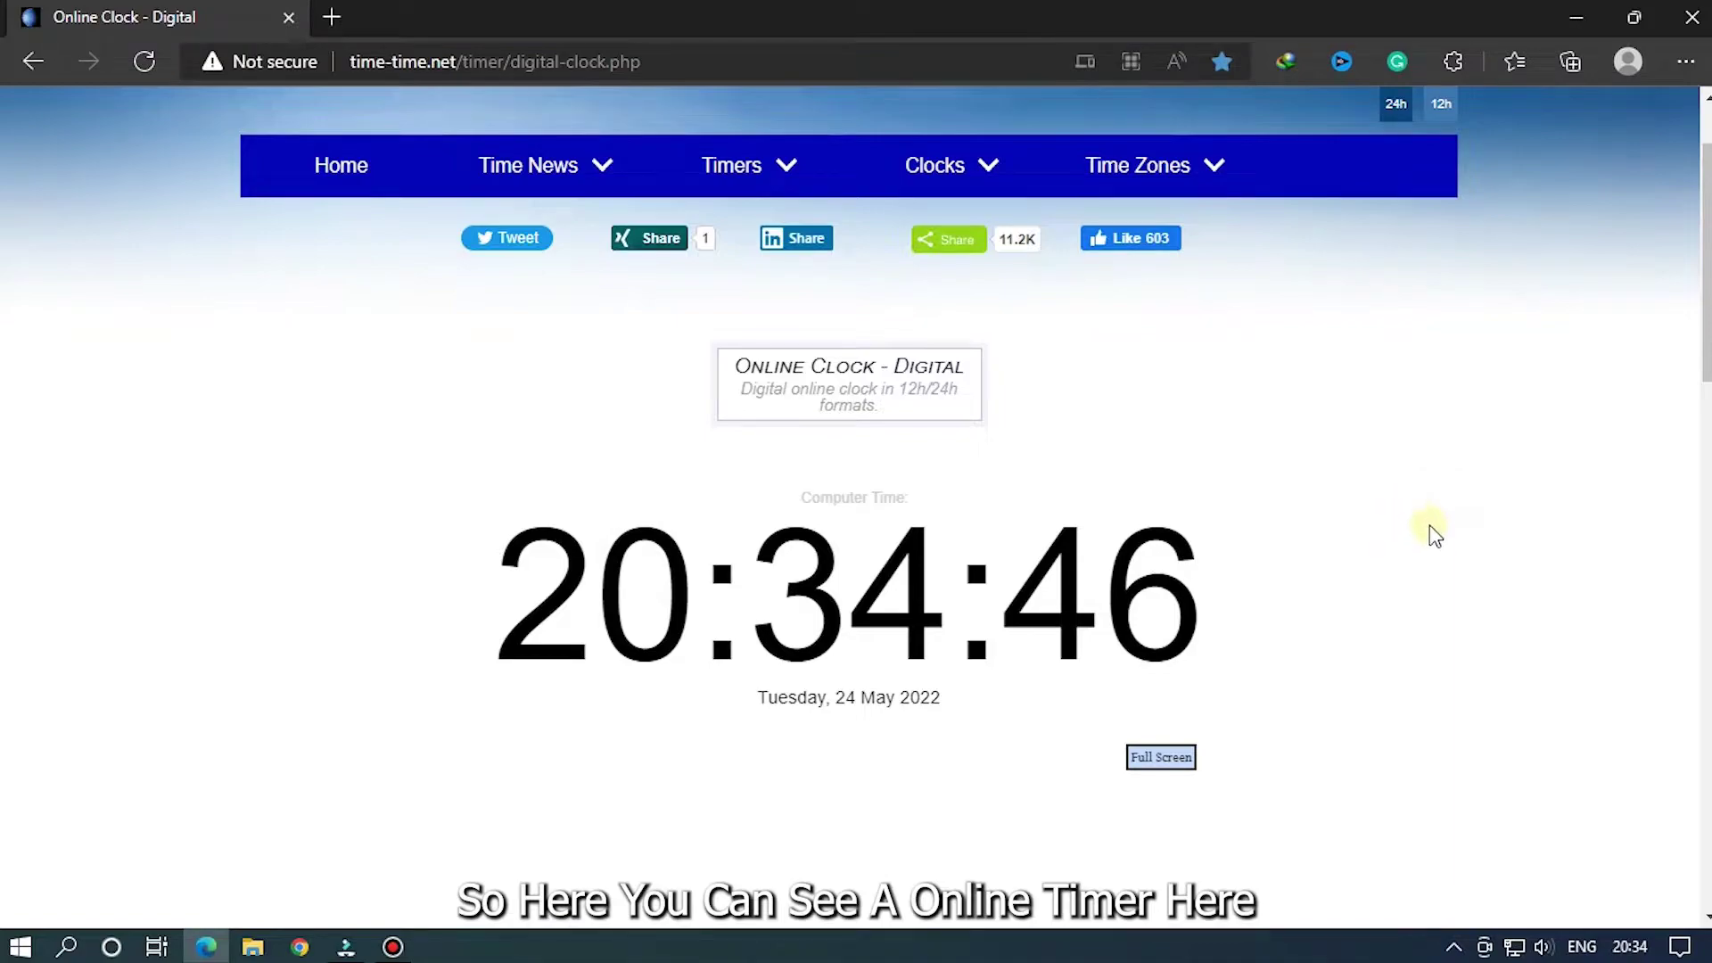
scroll(1432, 533, down, 1)
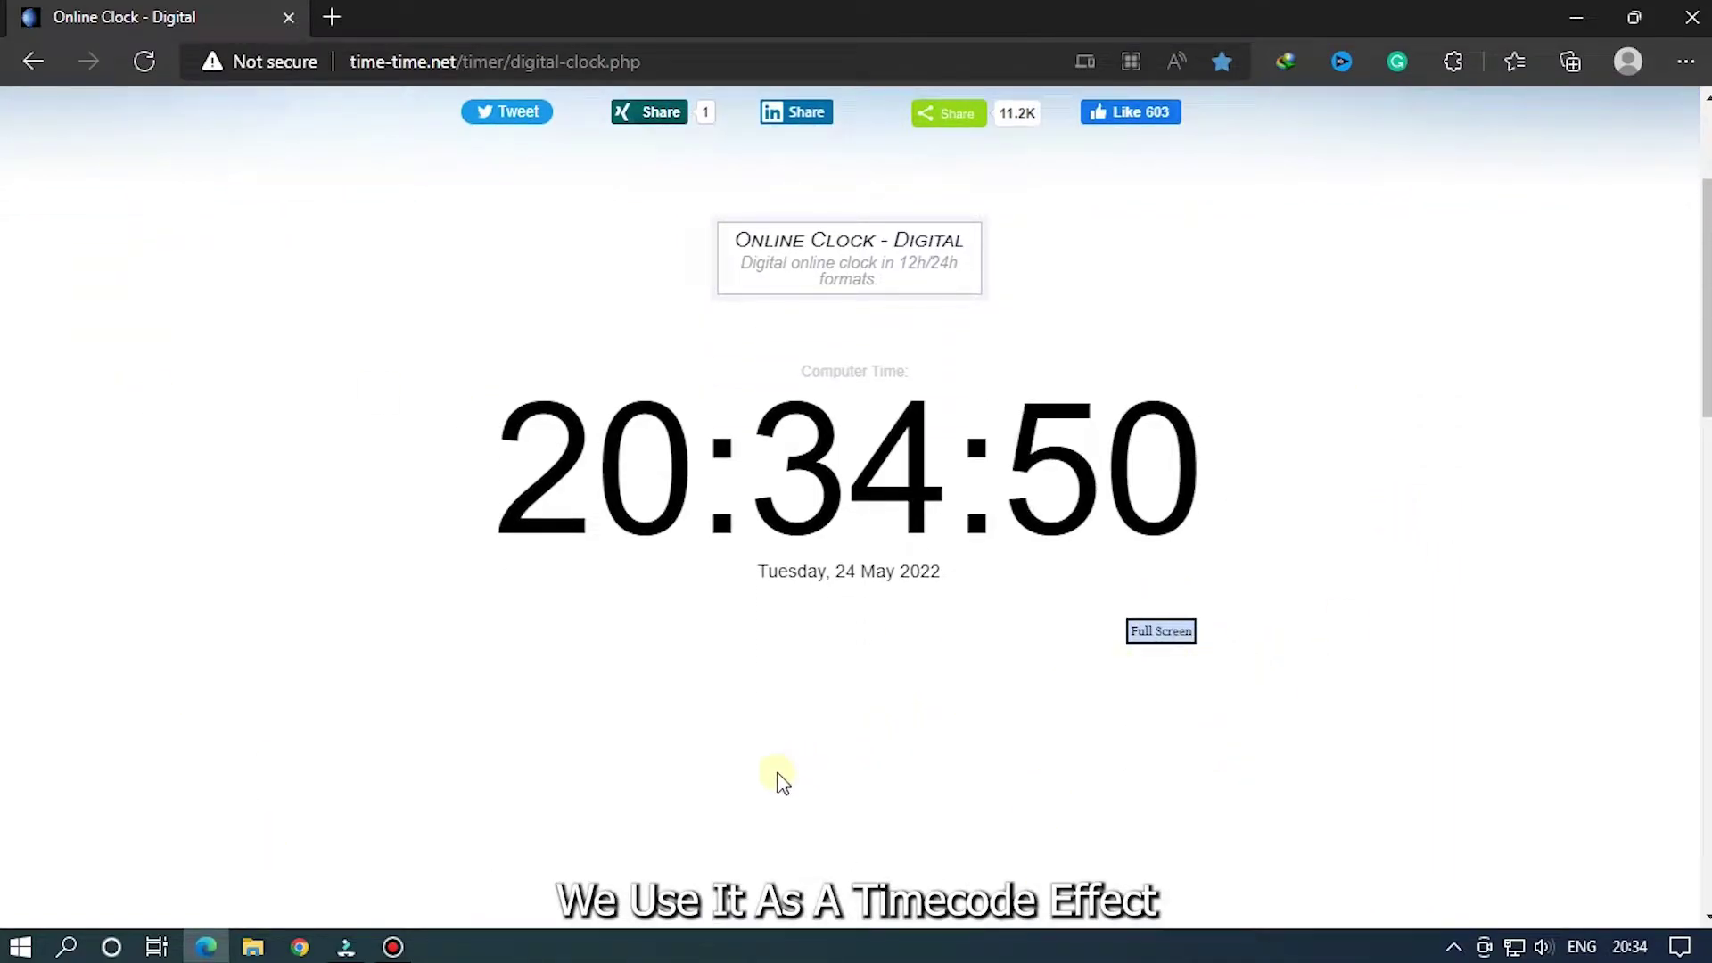
click(350, 947)
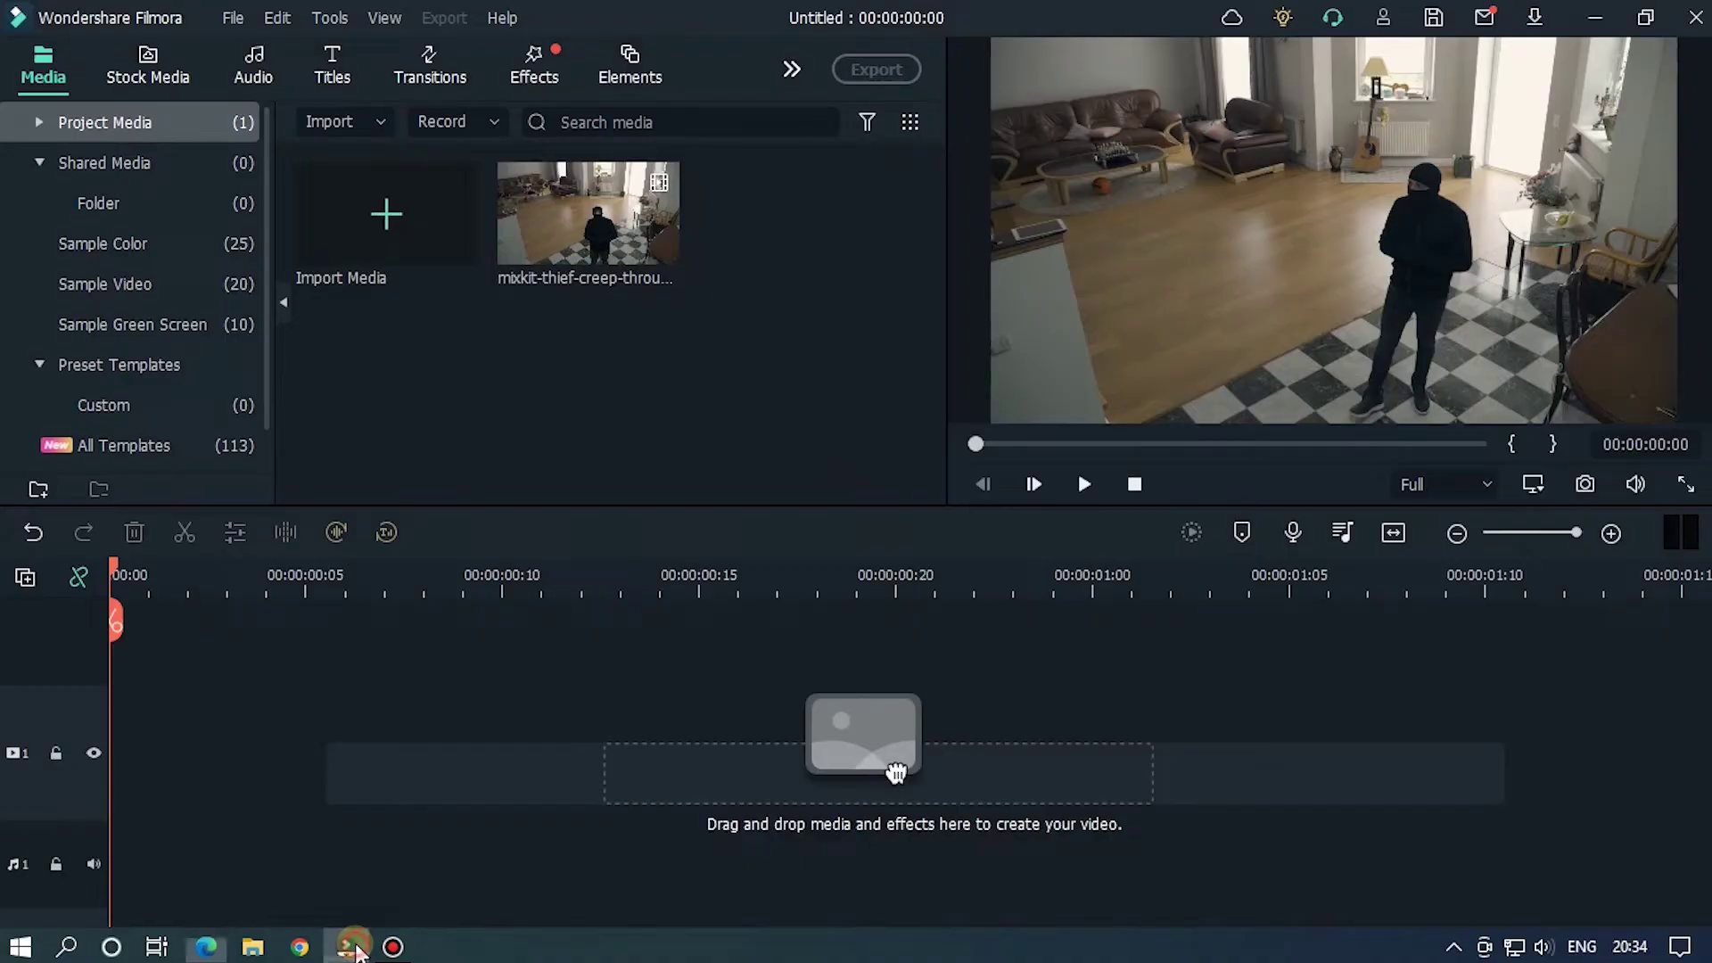
Start a Record PC Screen capture and switch to the clock page in Edge
click(478, 120)
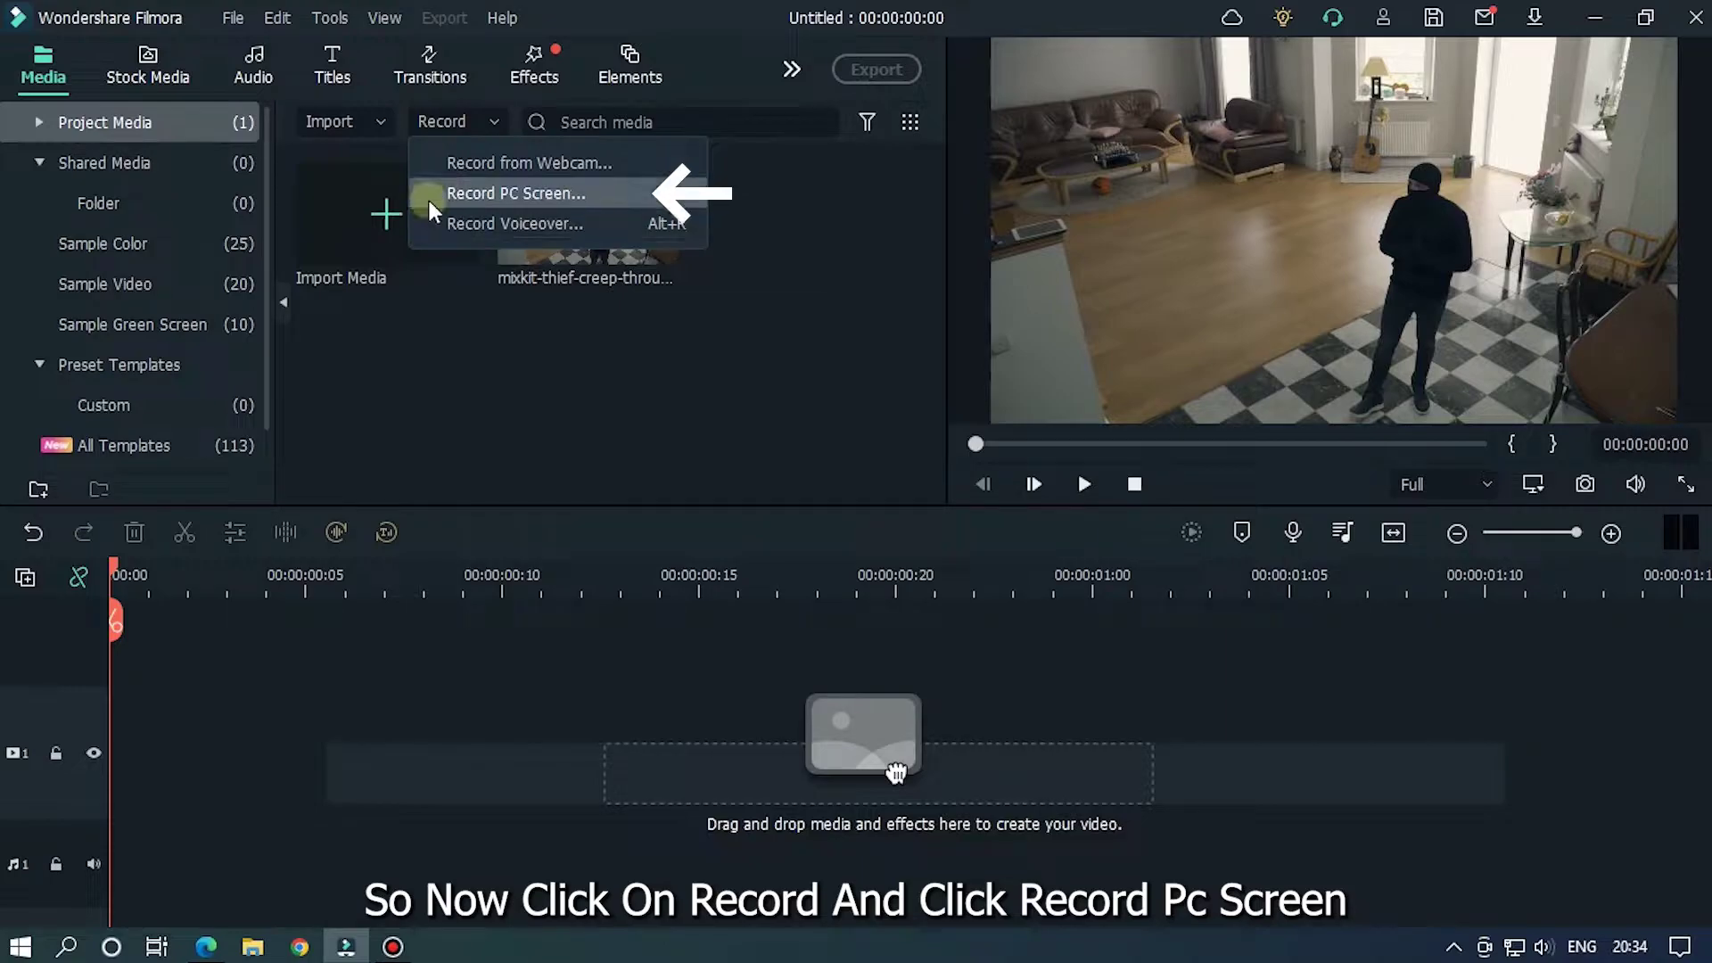
click(585, 184)
key(alt+Tab)
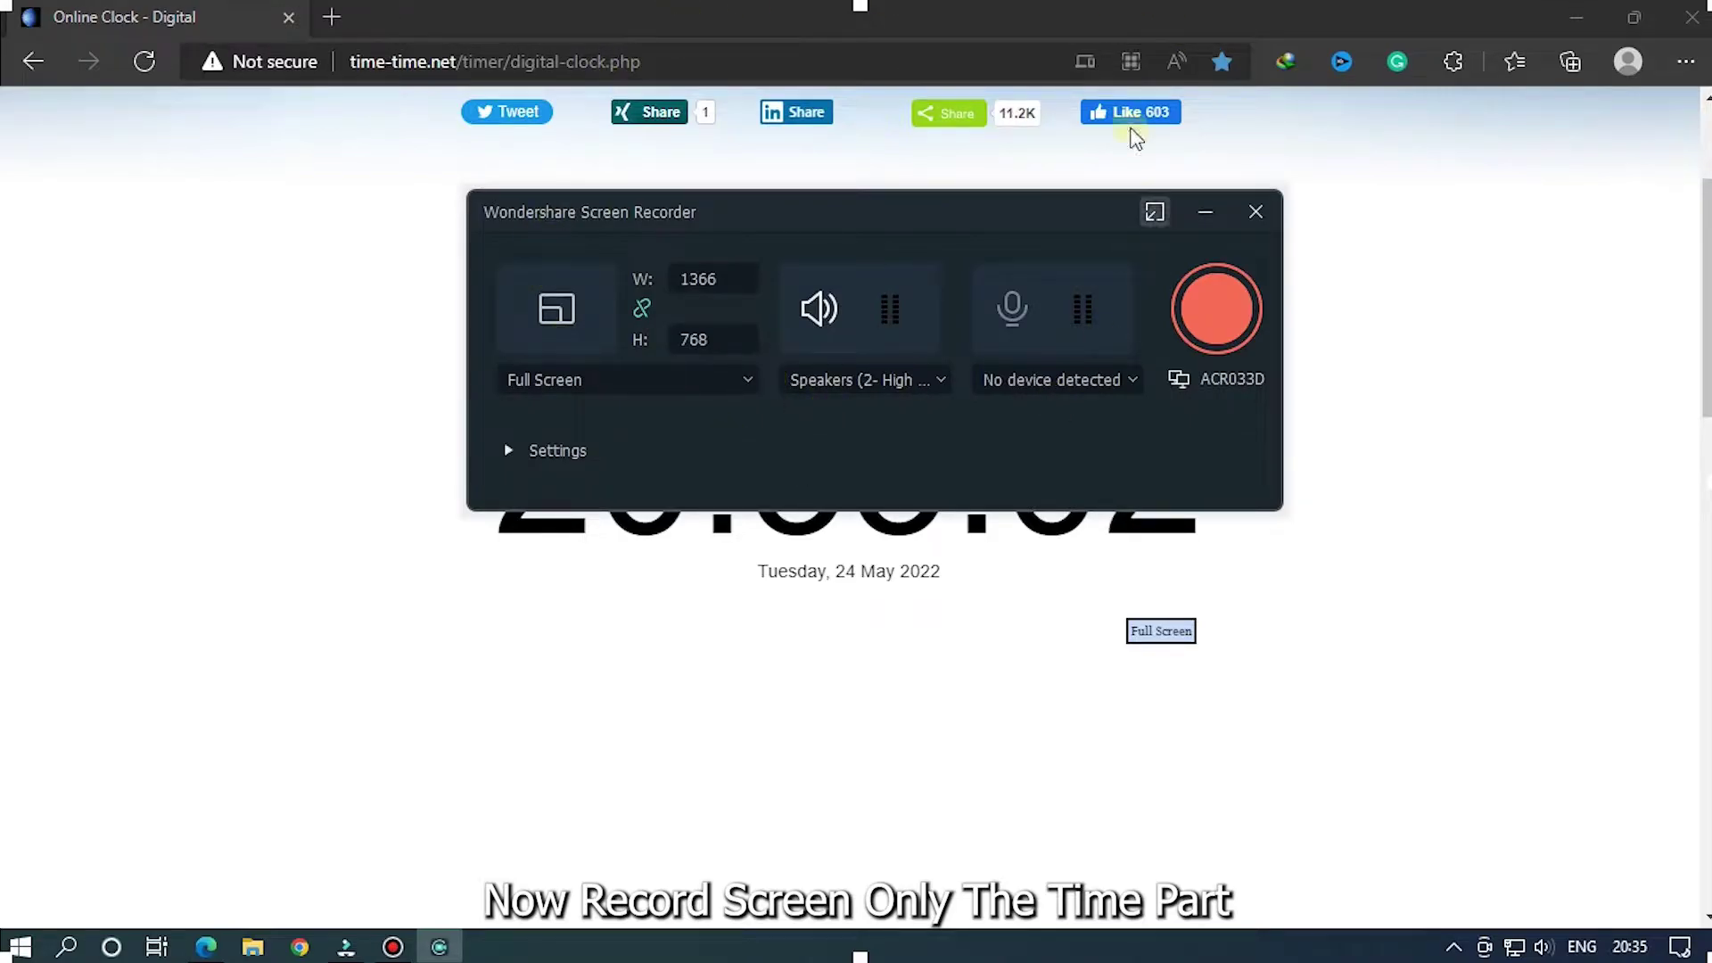
Frame a 1366 × 135 capture area around the clock digits and start recording
drag(860, 218, 1177, 546)
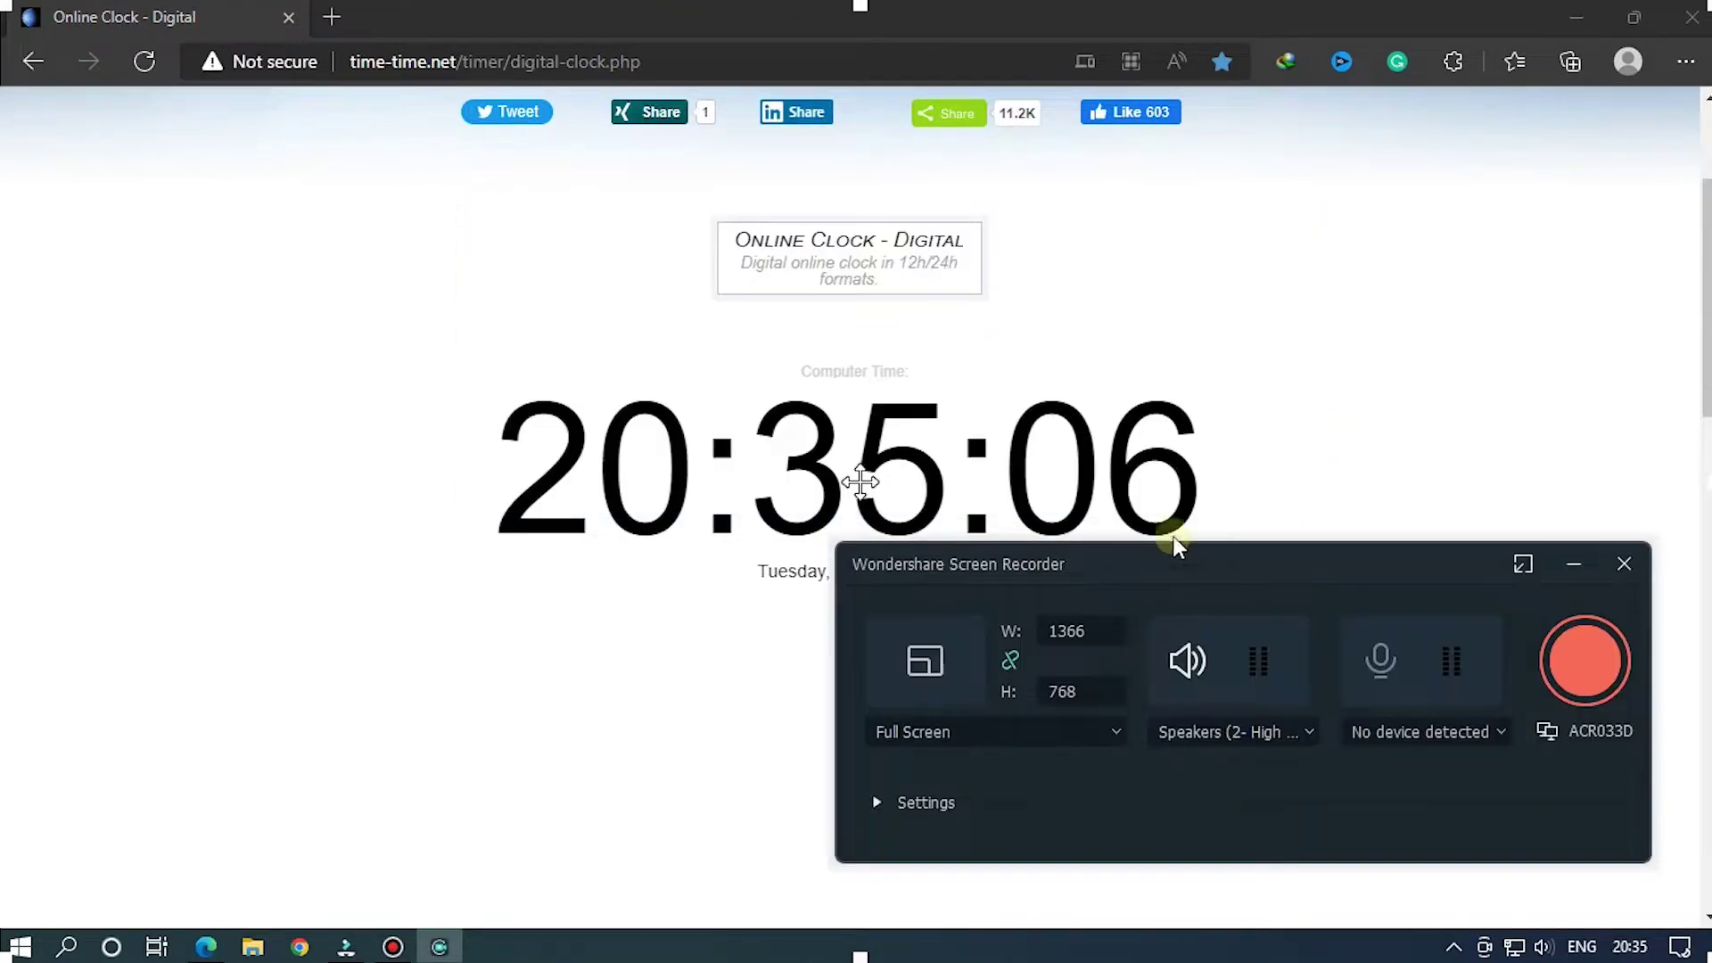
drag(855, 29, 879, 393)
drag(1165, 559, 855, 65)
drag(864, 950, 886, 559)
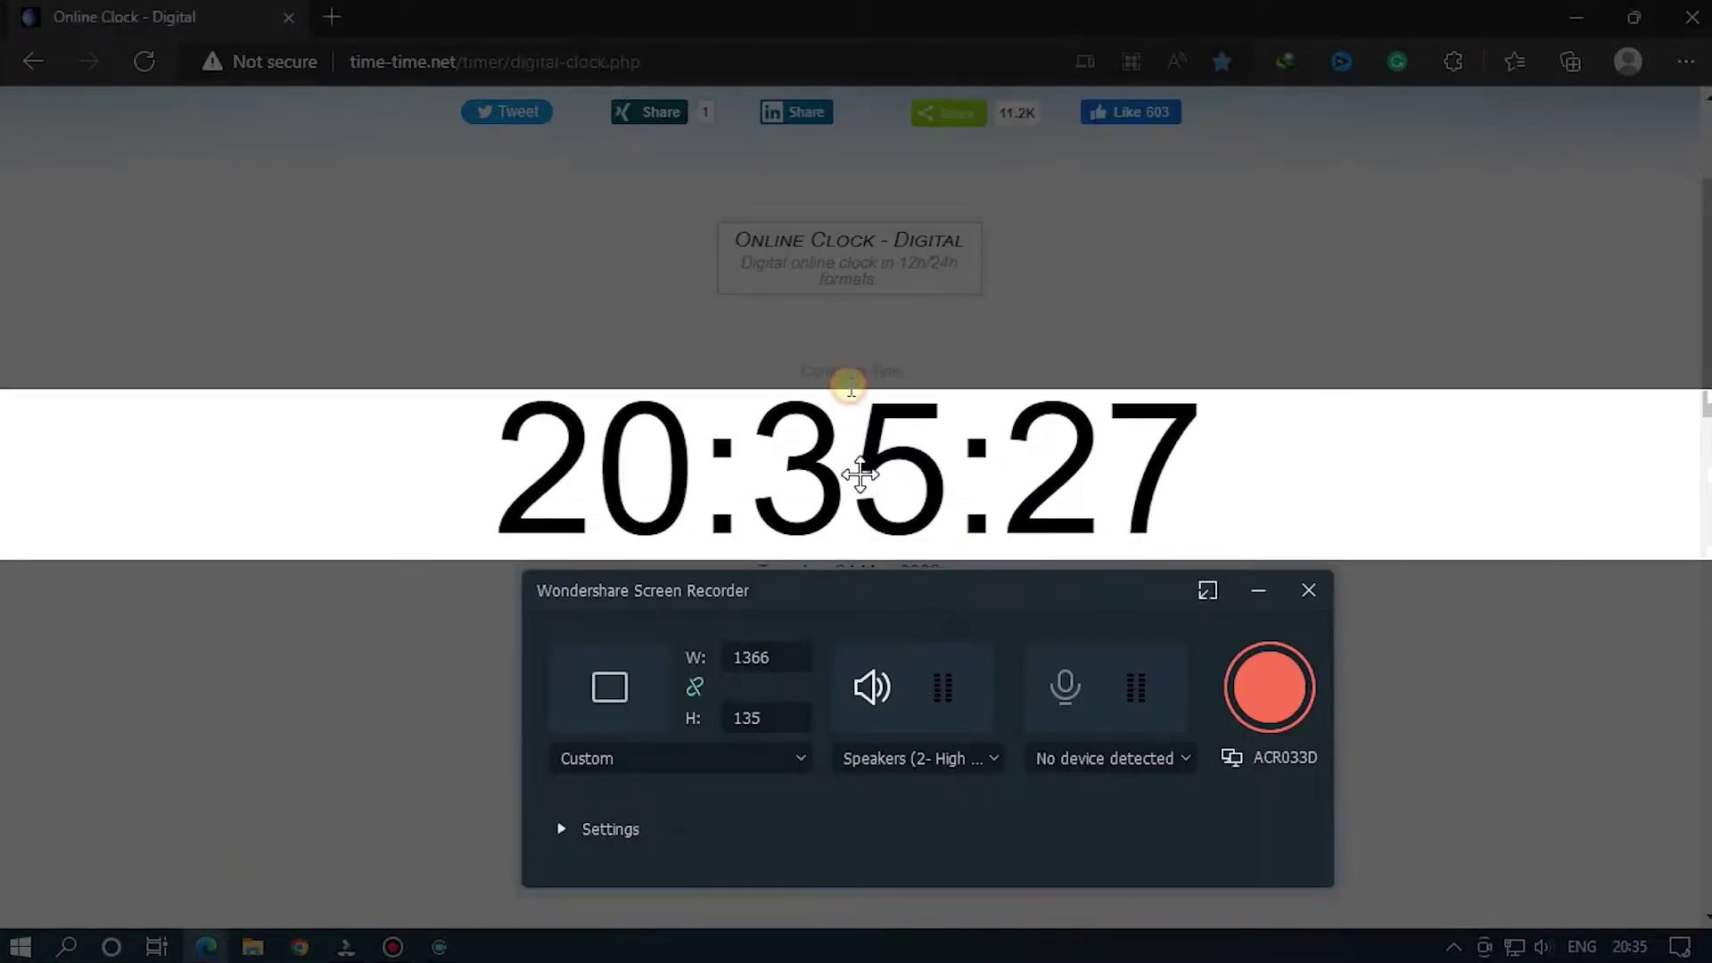
drag(853, 372, 909, 373)
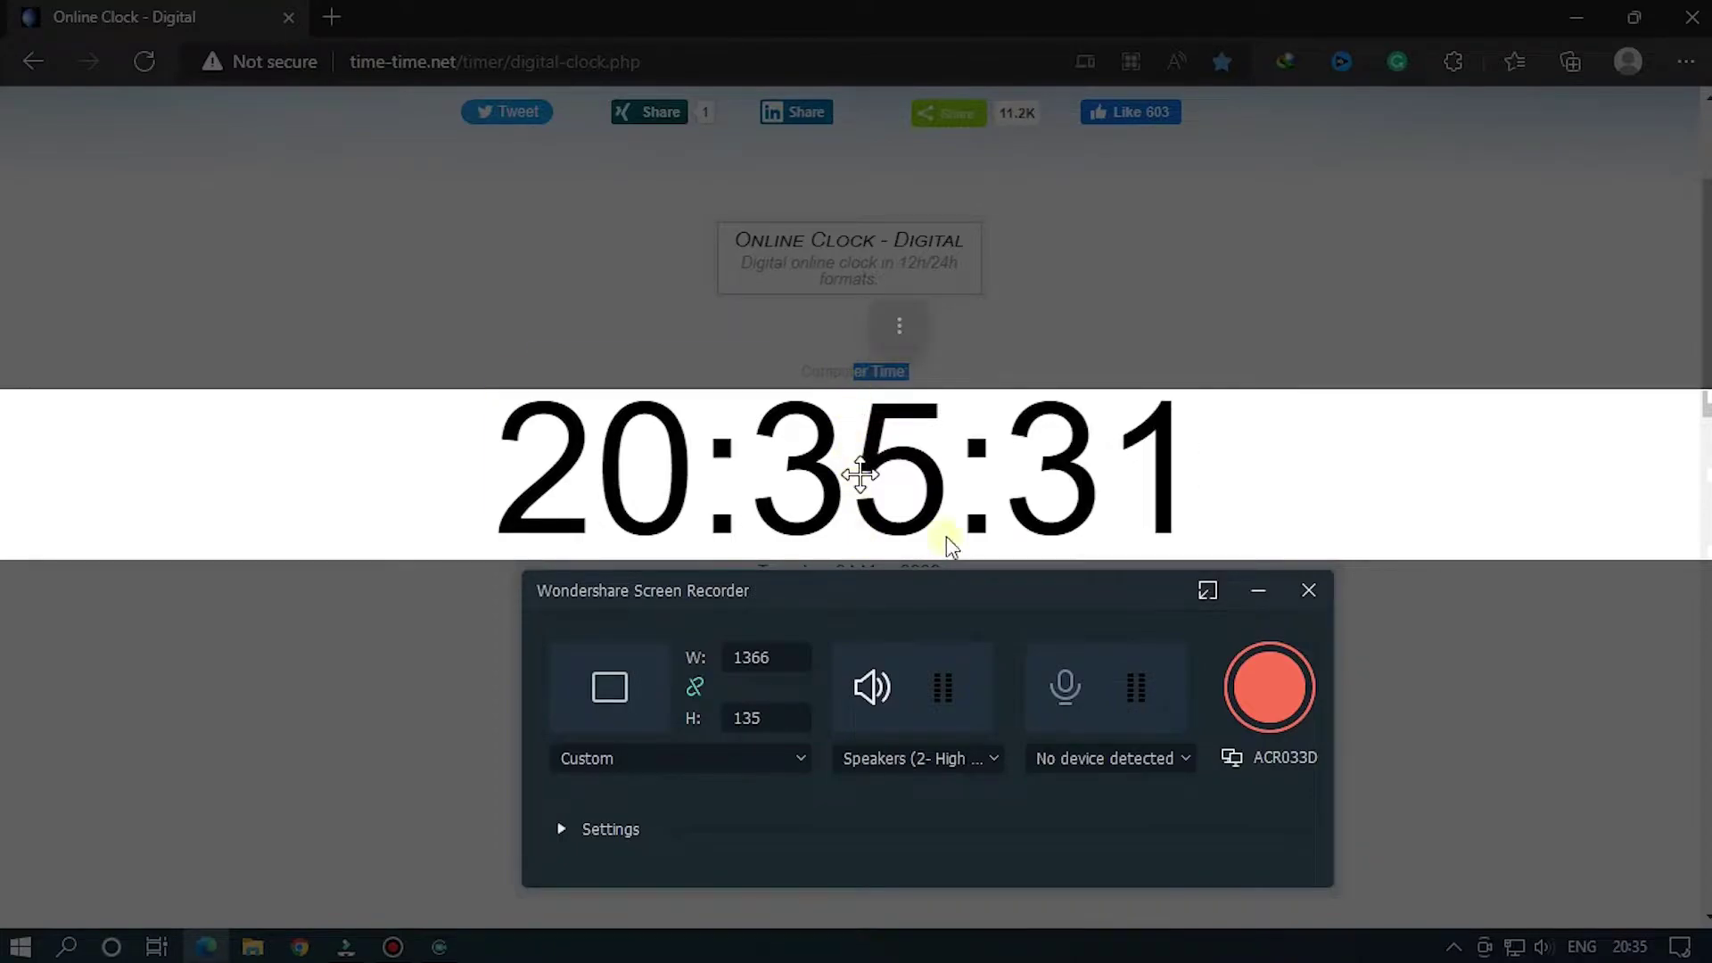
drag(1110, 587, 1235, 89)
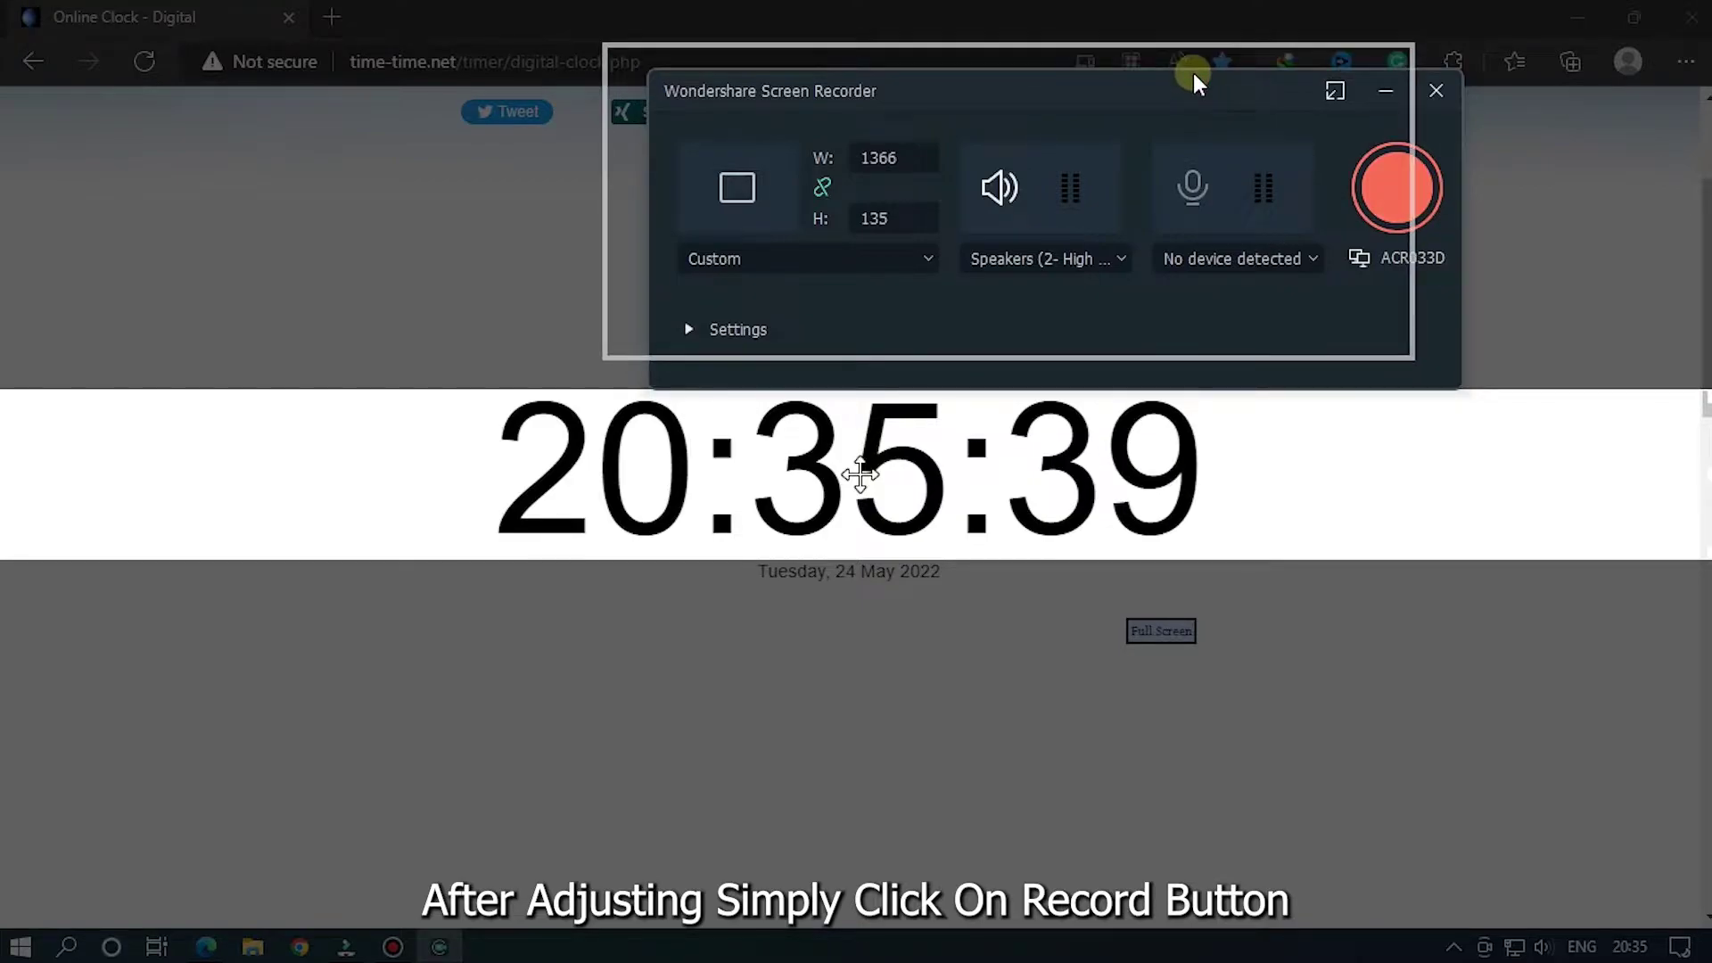
drag(1195, 82, 1148, 53)
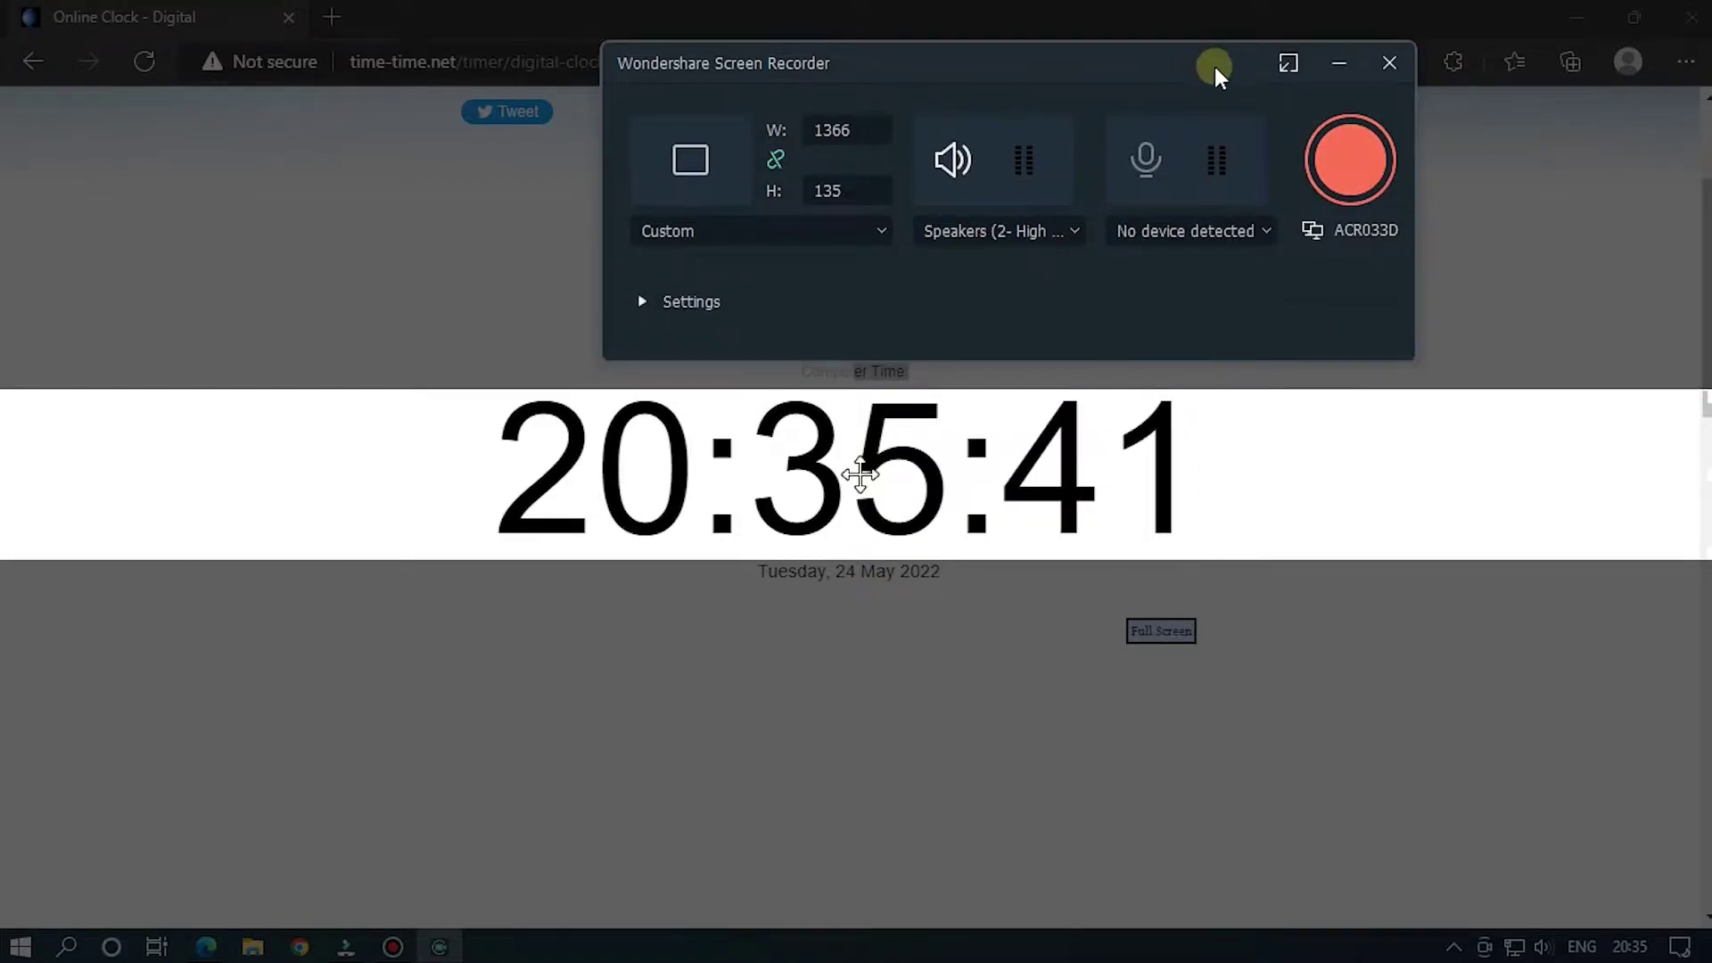
click(1339, 155)
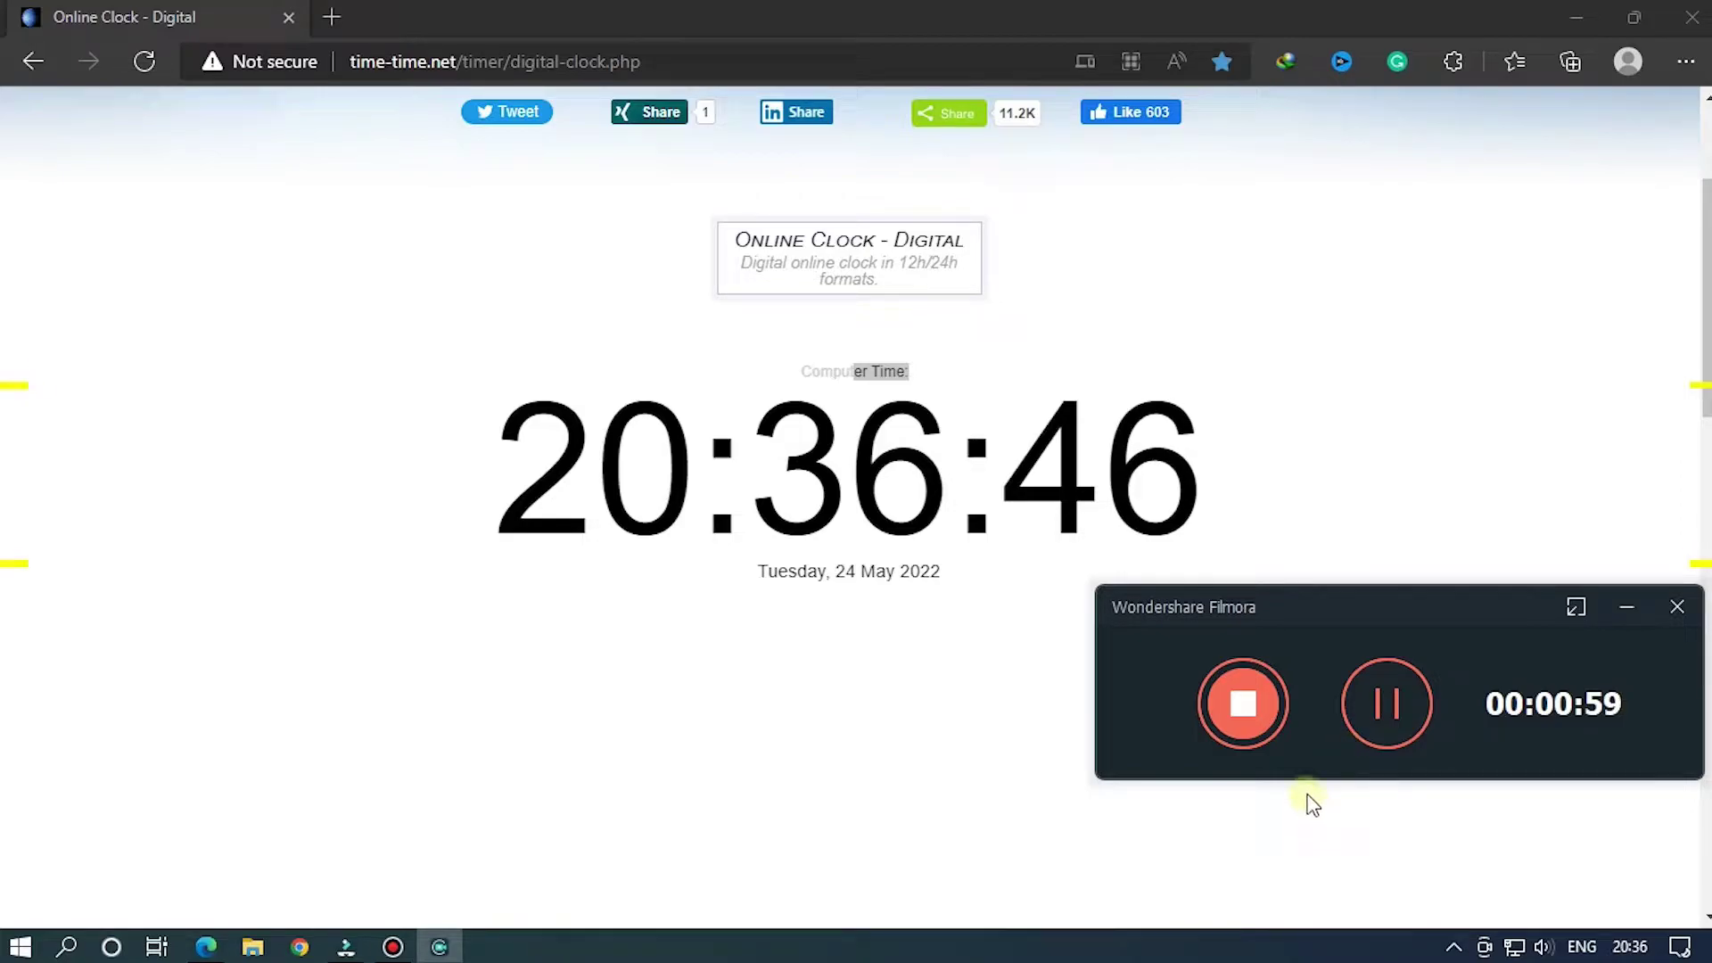
Stop the clock recording after about a minute
click(1259, 720)
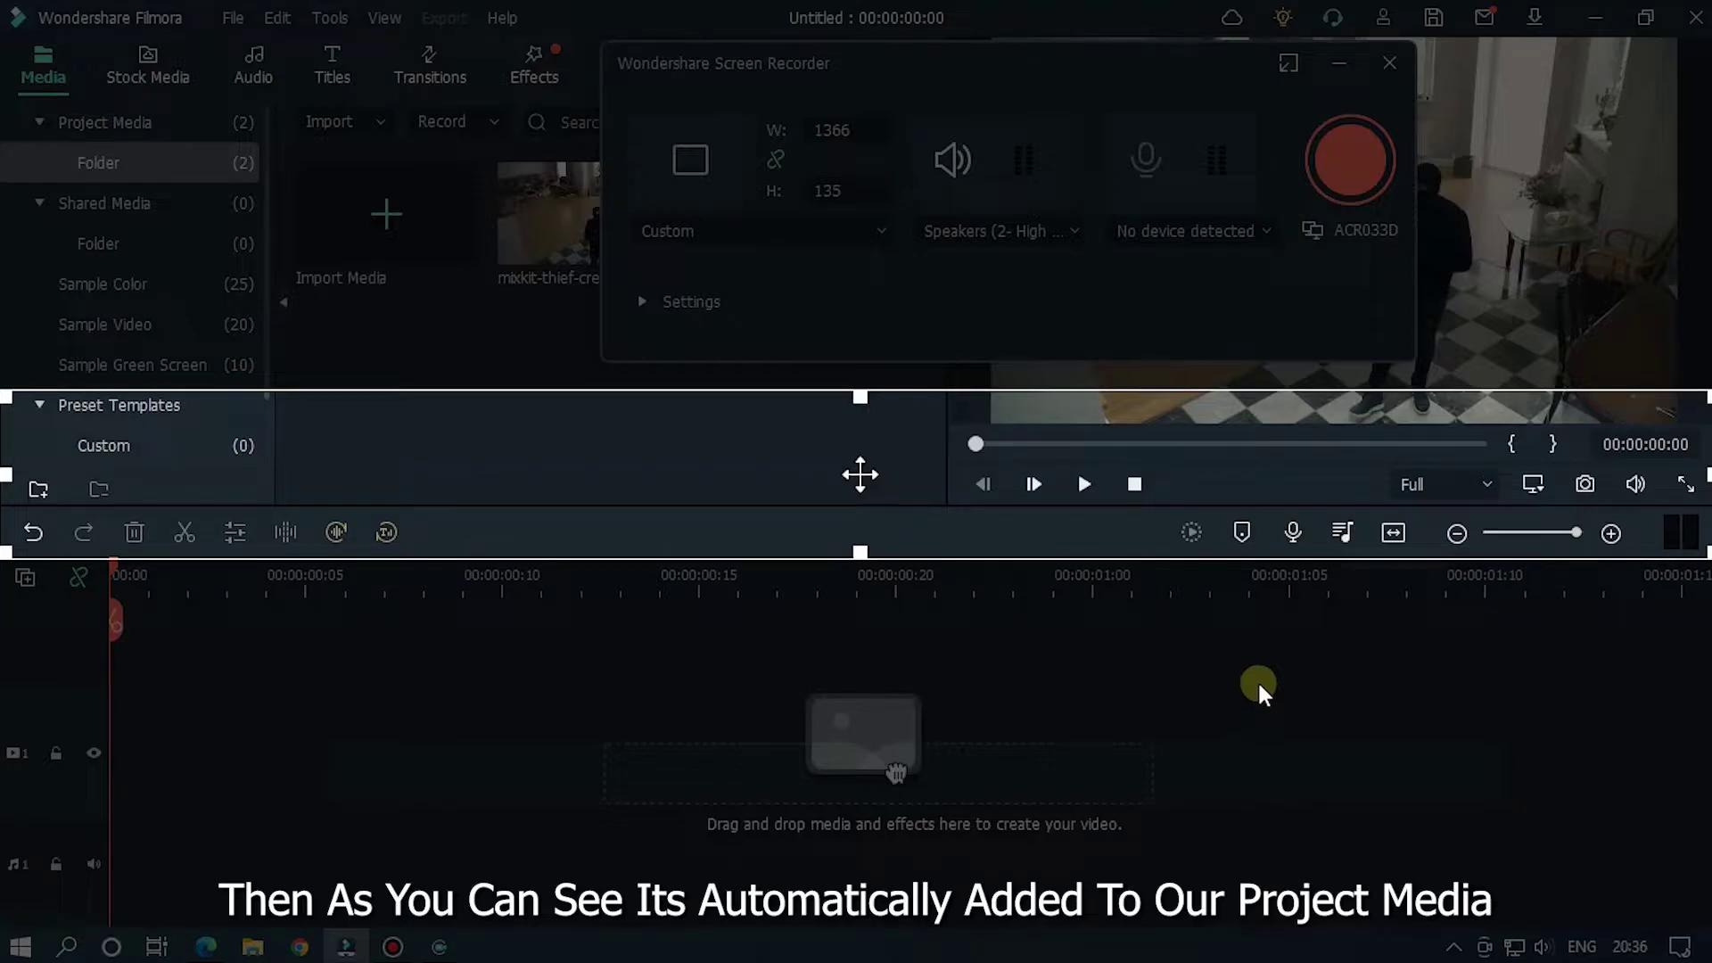
Place VID_20220524_203546 on the timeline, keeping the 1920 × 1080 25fps project settings
click(1389, 64)
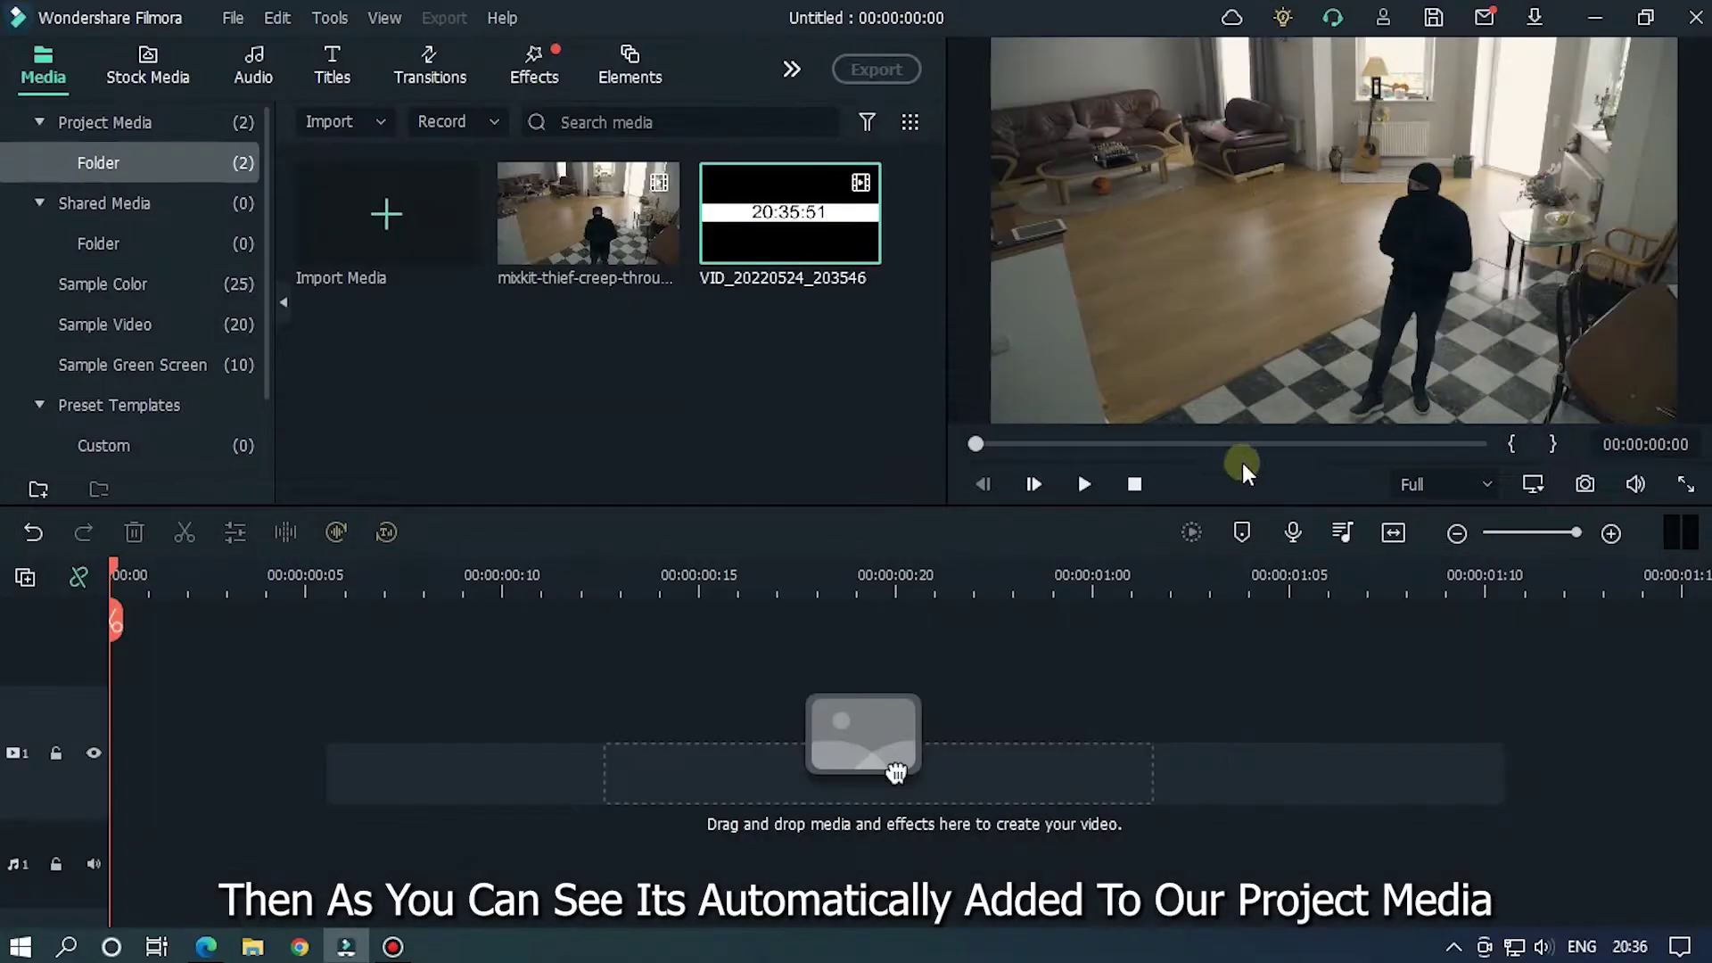
double_click(784, 224)
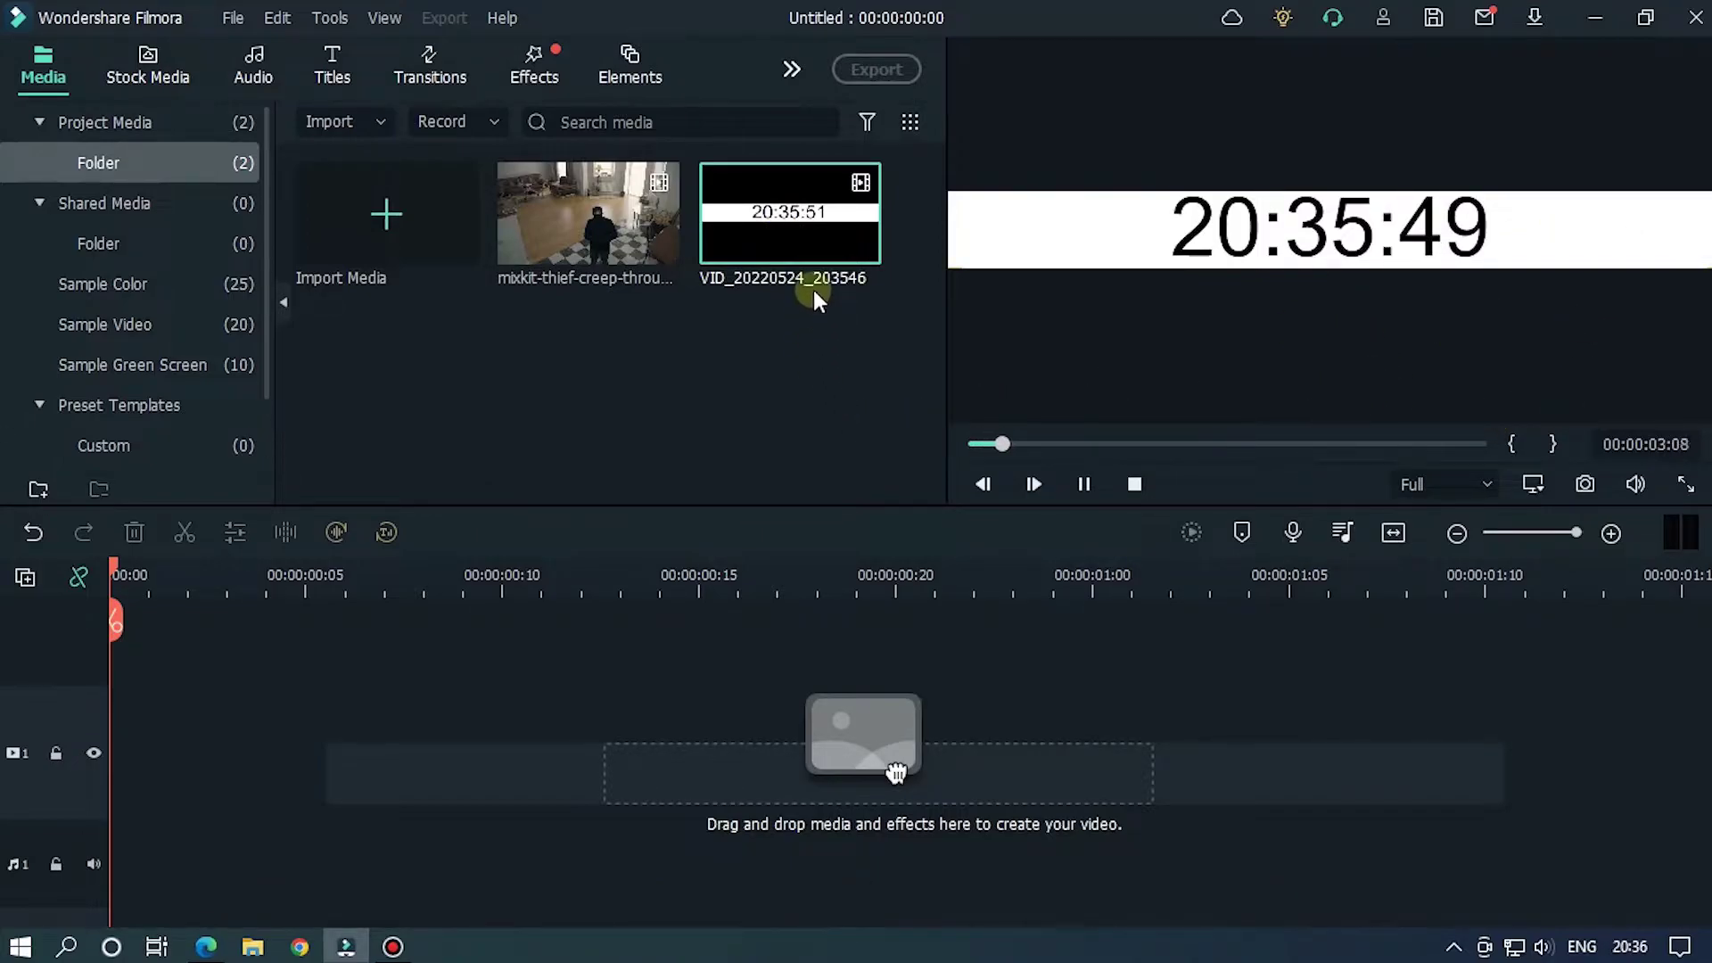
drag(795, 221, 351, 695)
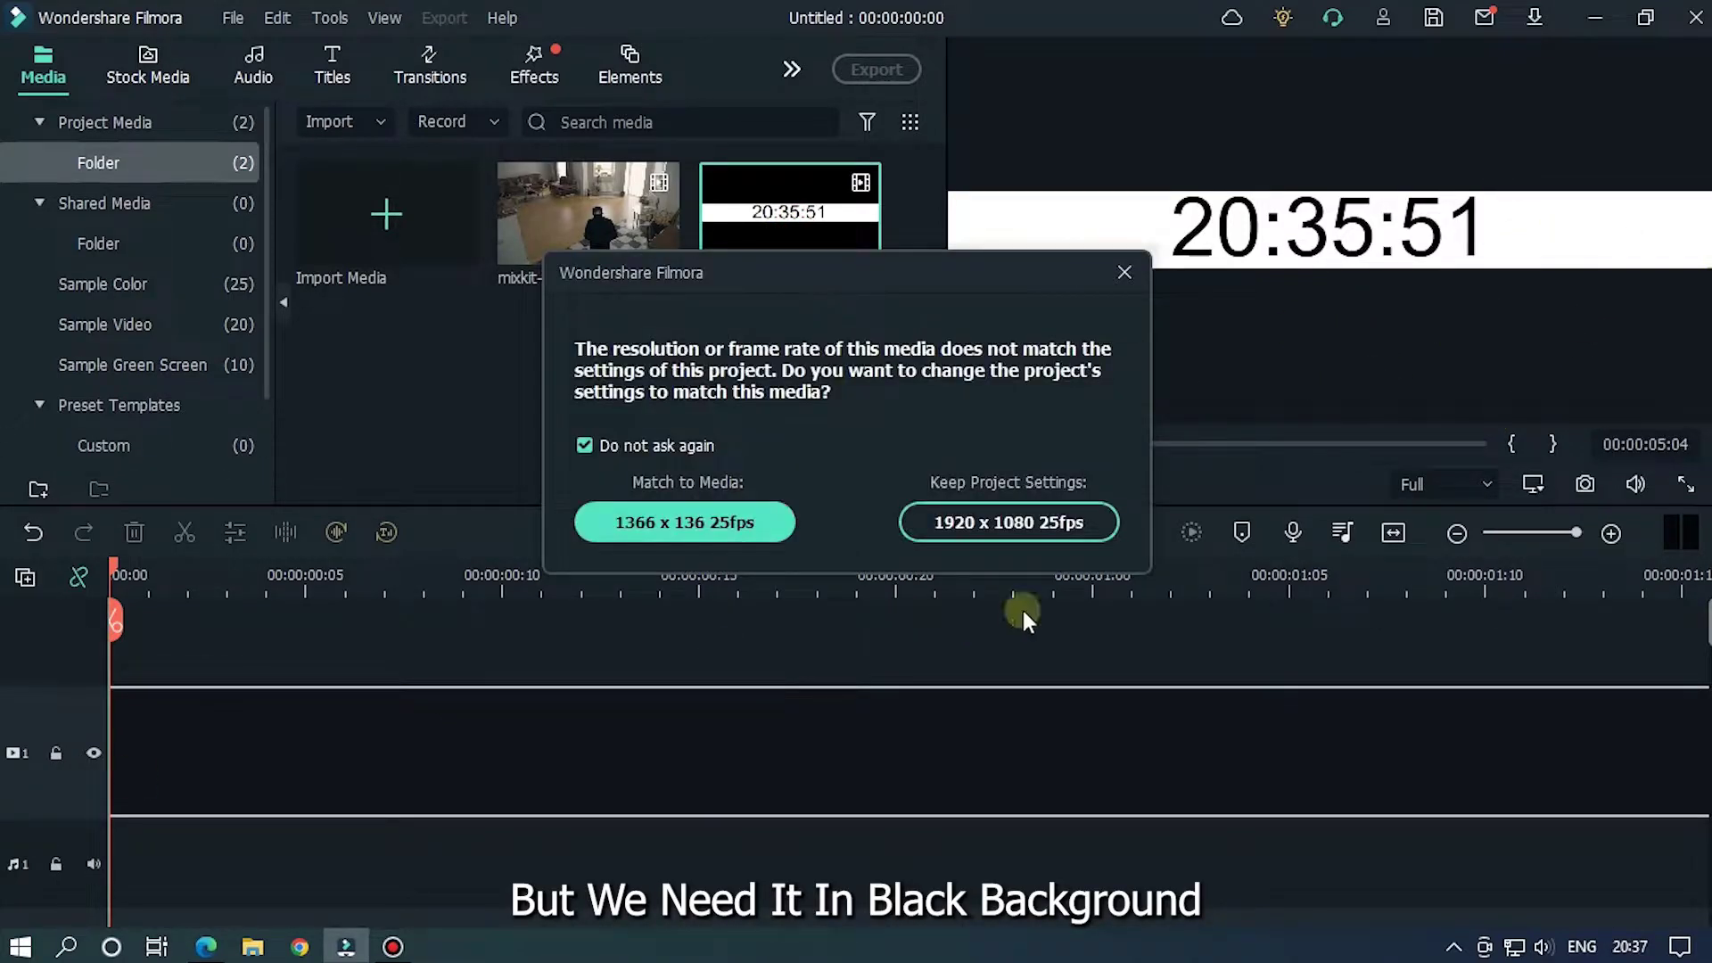
click(1007, 522)
drag(1167, 586, 429, 598)
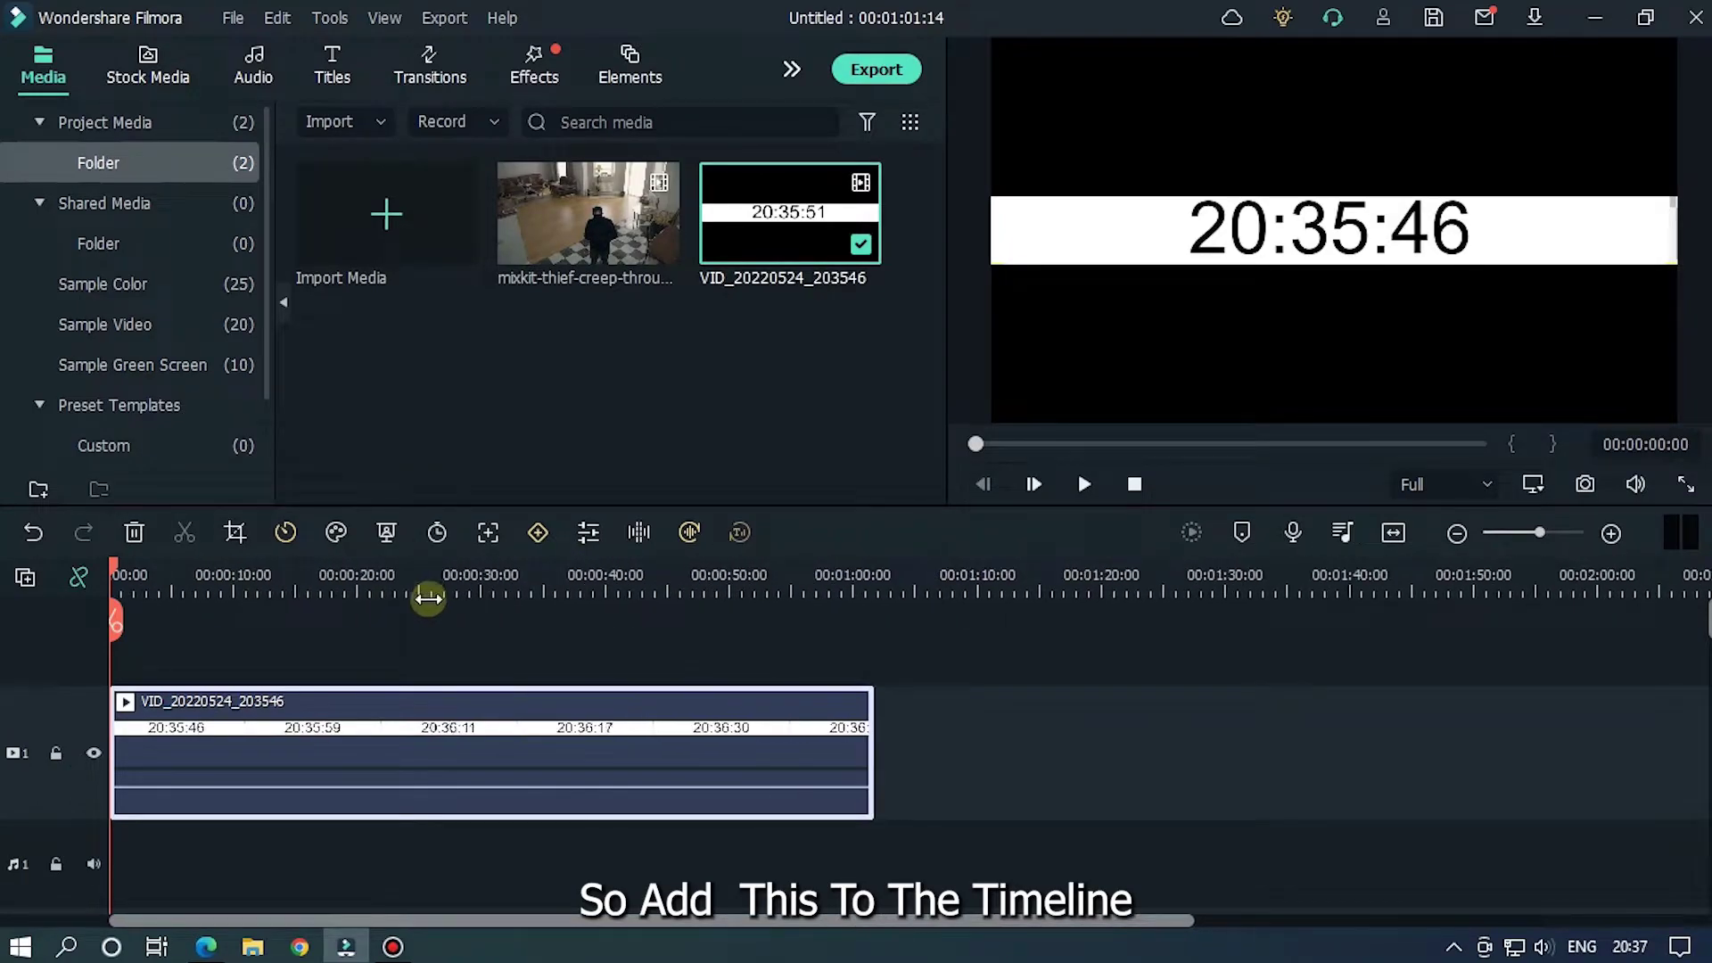
Mute the clock clip's audio
right_click(451, 748)
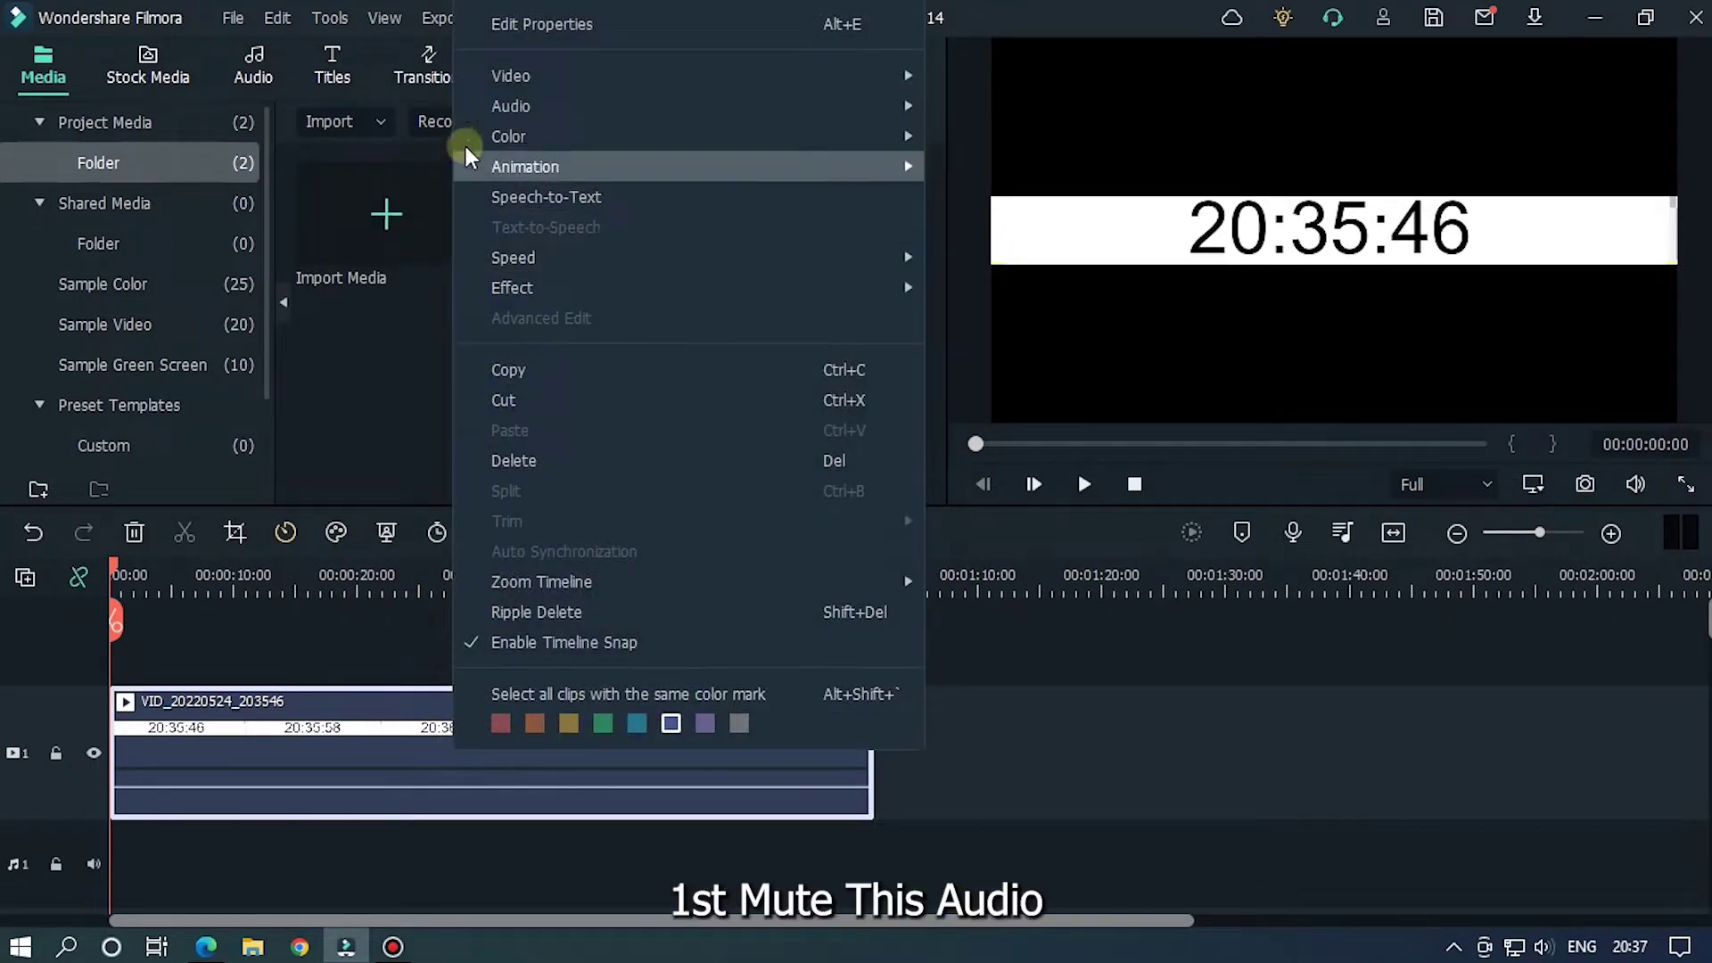
mouse_move(496, 106)
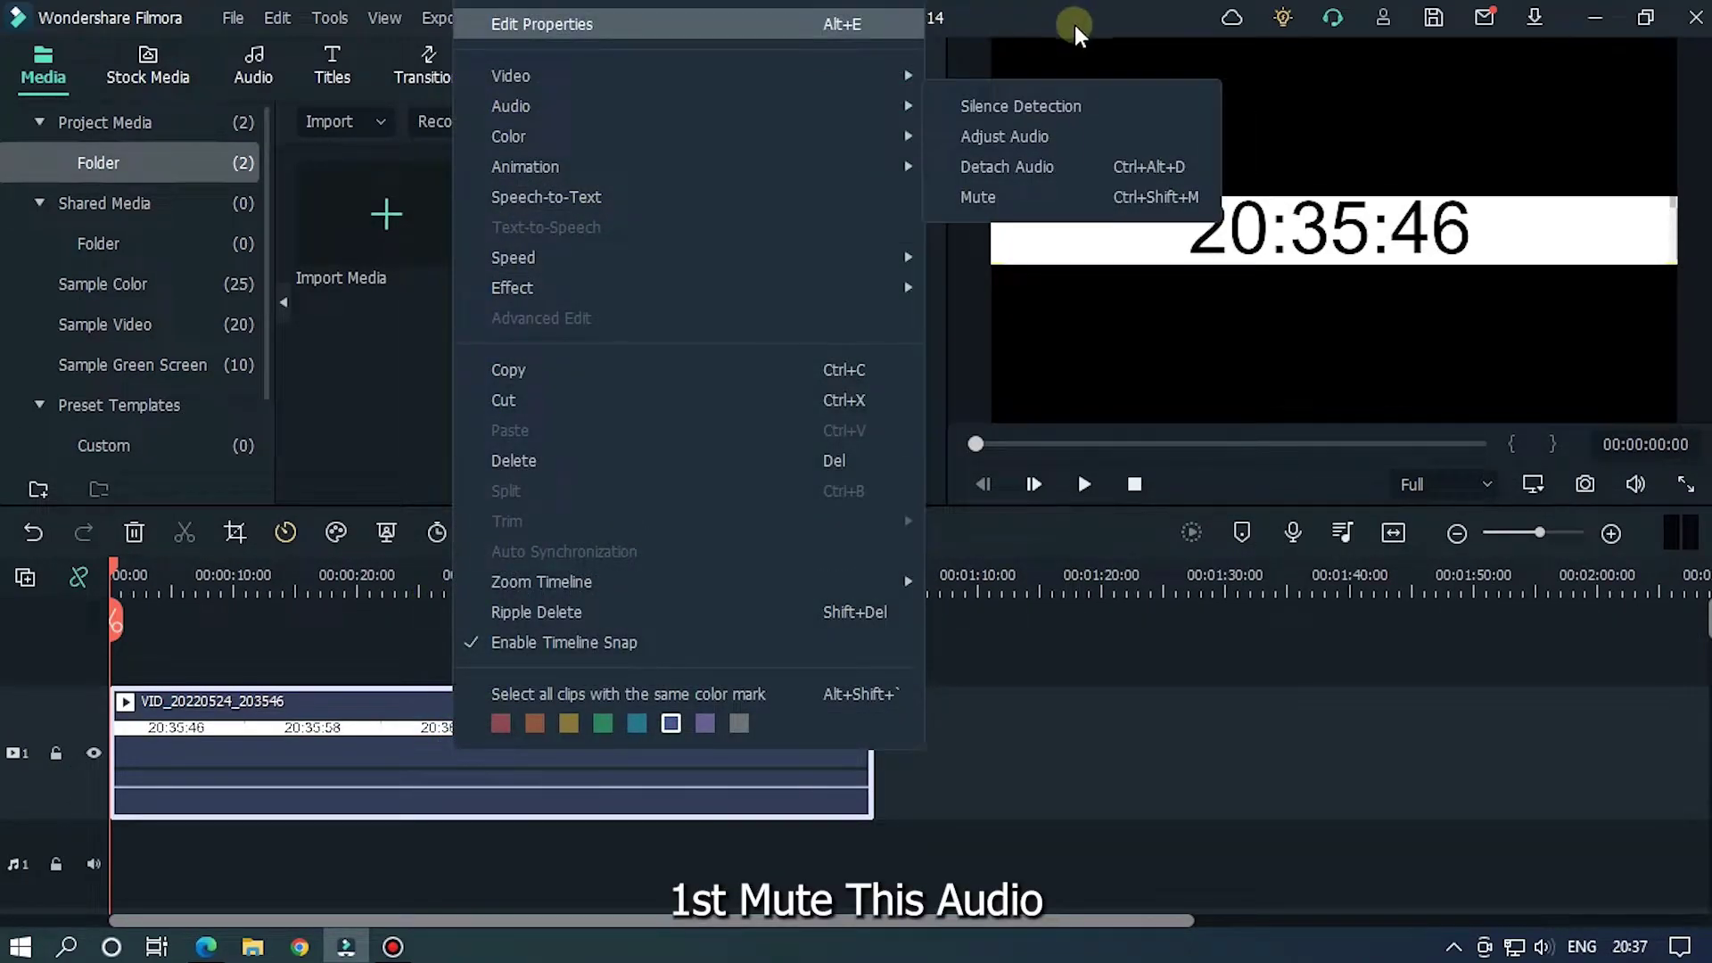
click(995, 197)
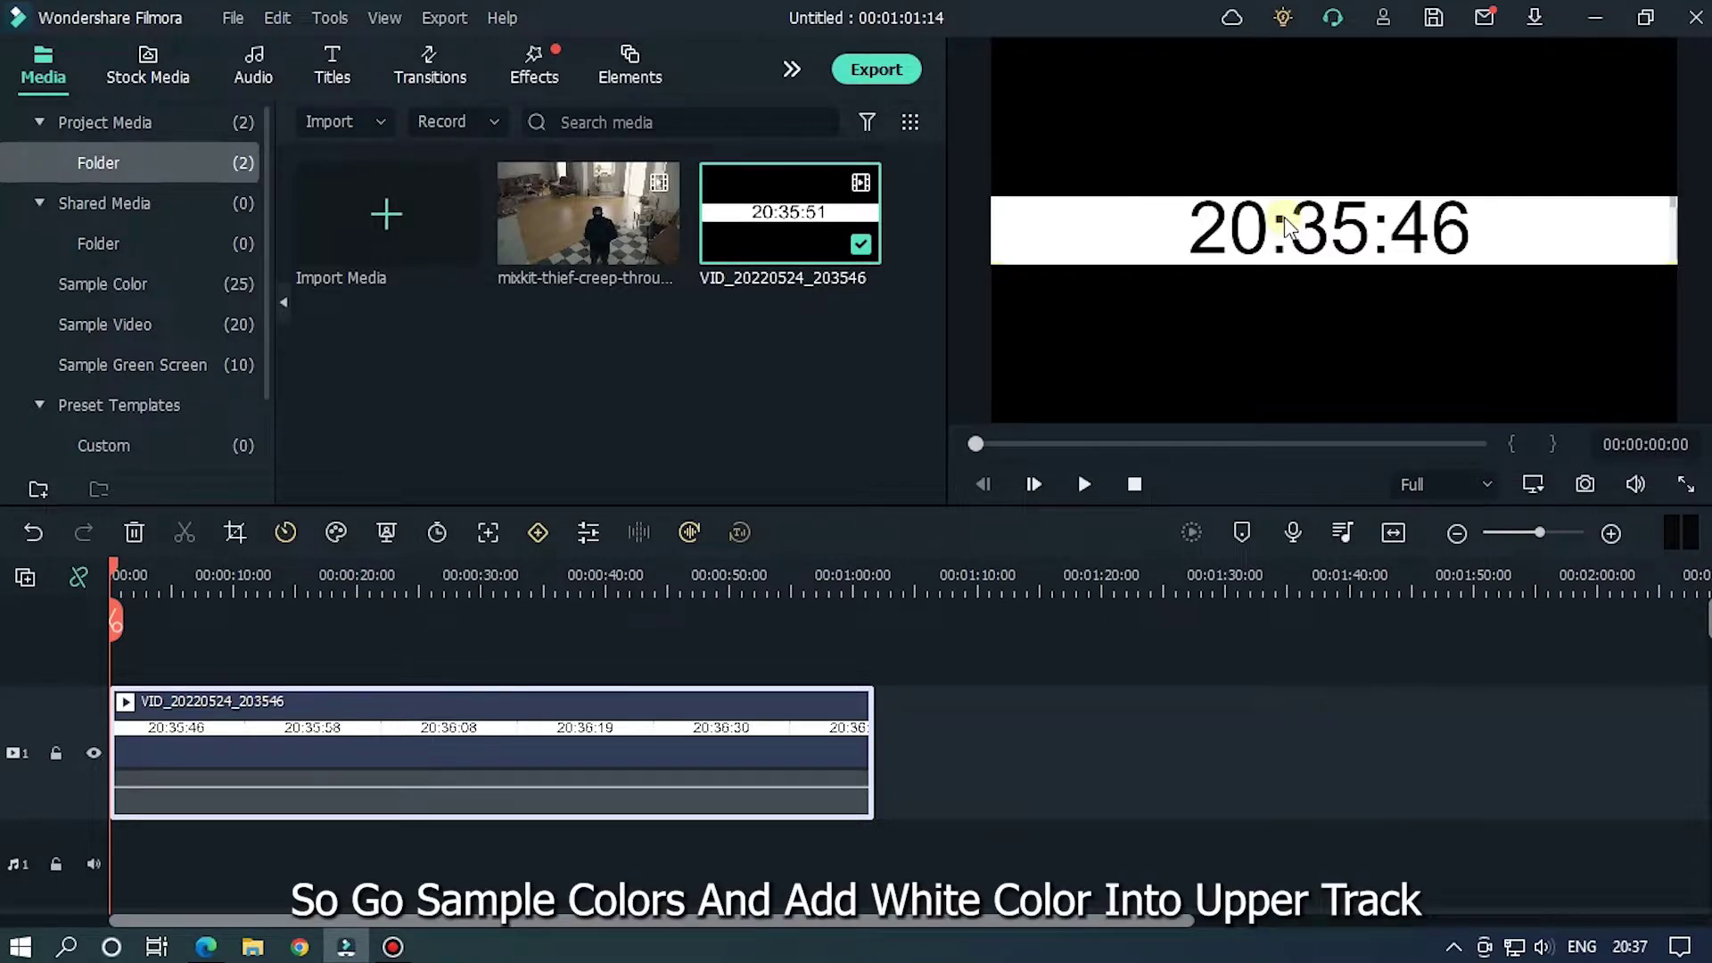
Add the White sample colour clip above the clock recording
click(152, 286)
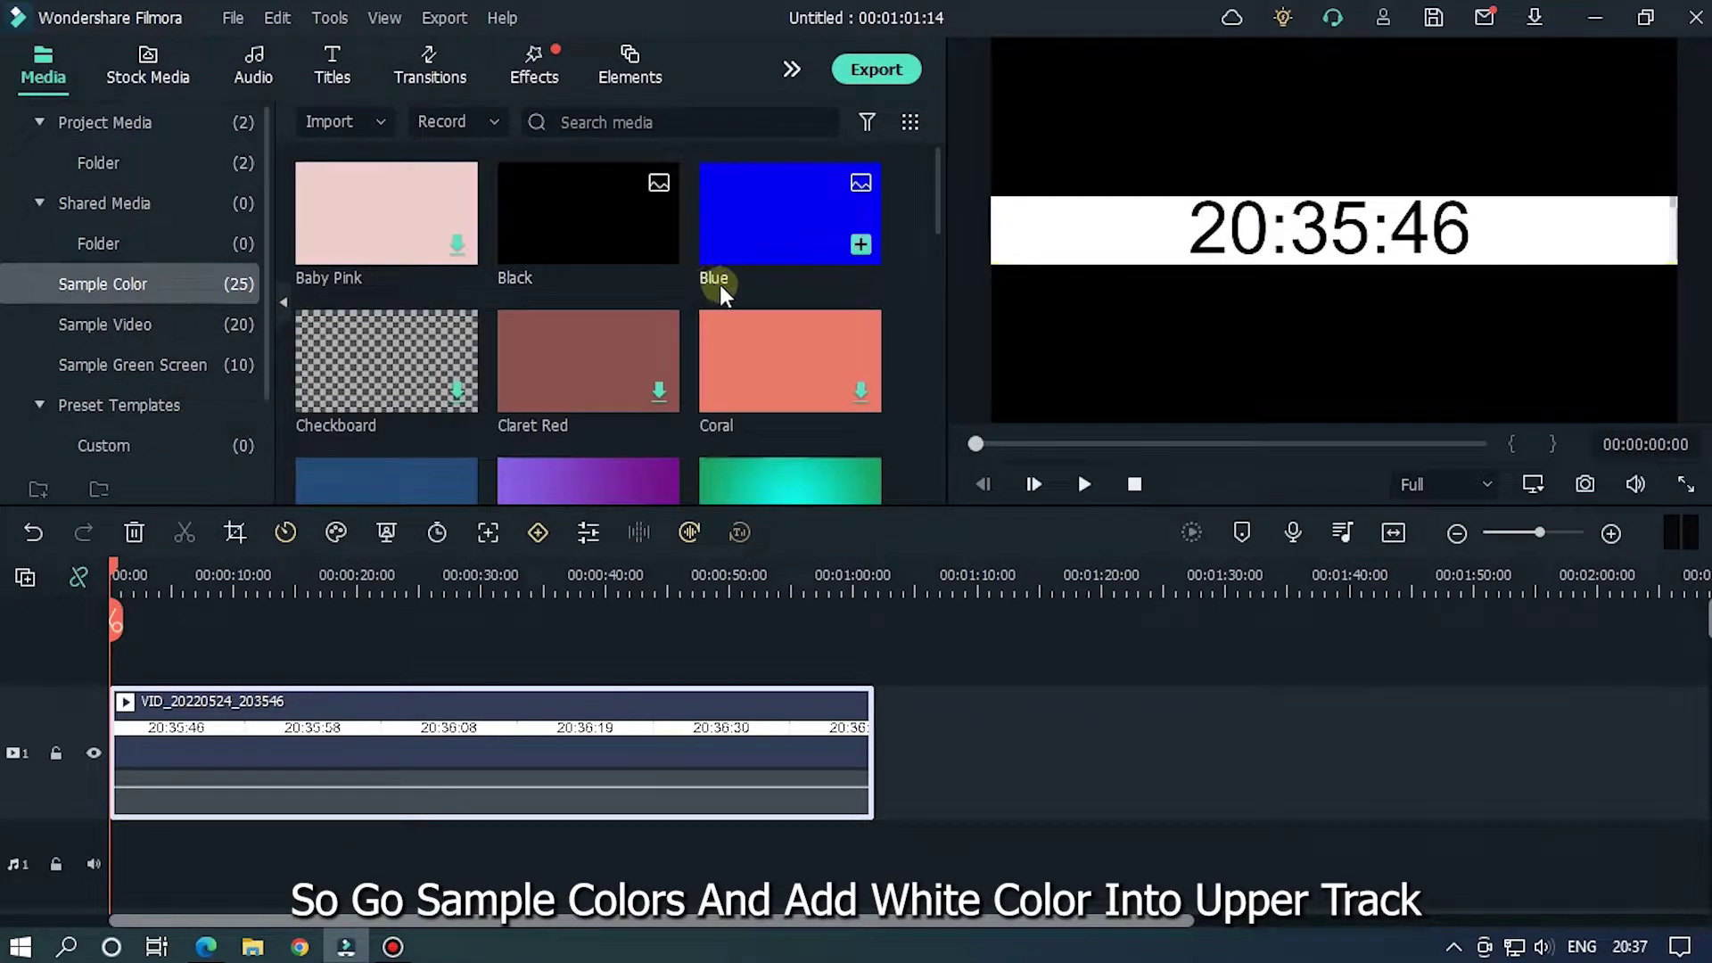
scroll(758, 312, down, 8)
drag(784, 287, 876, 709)
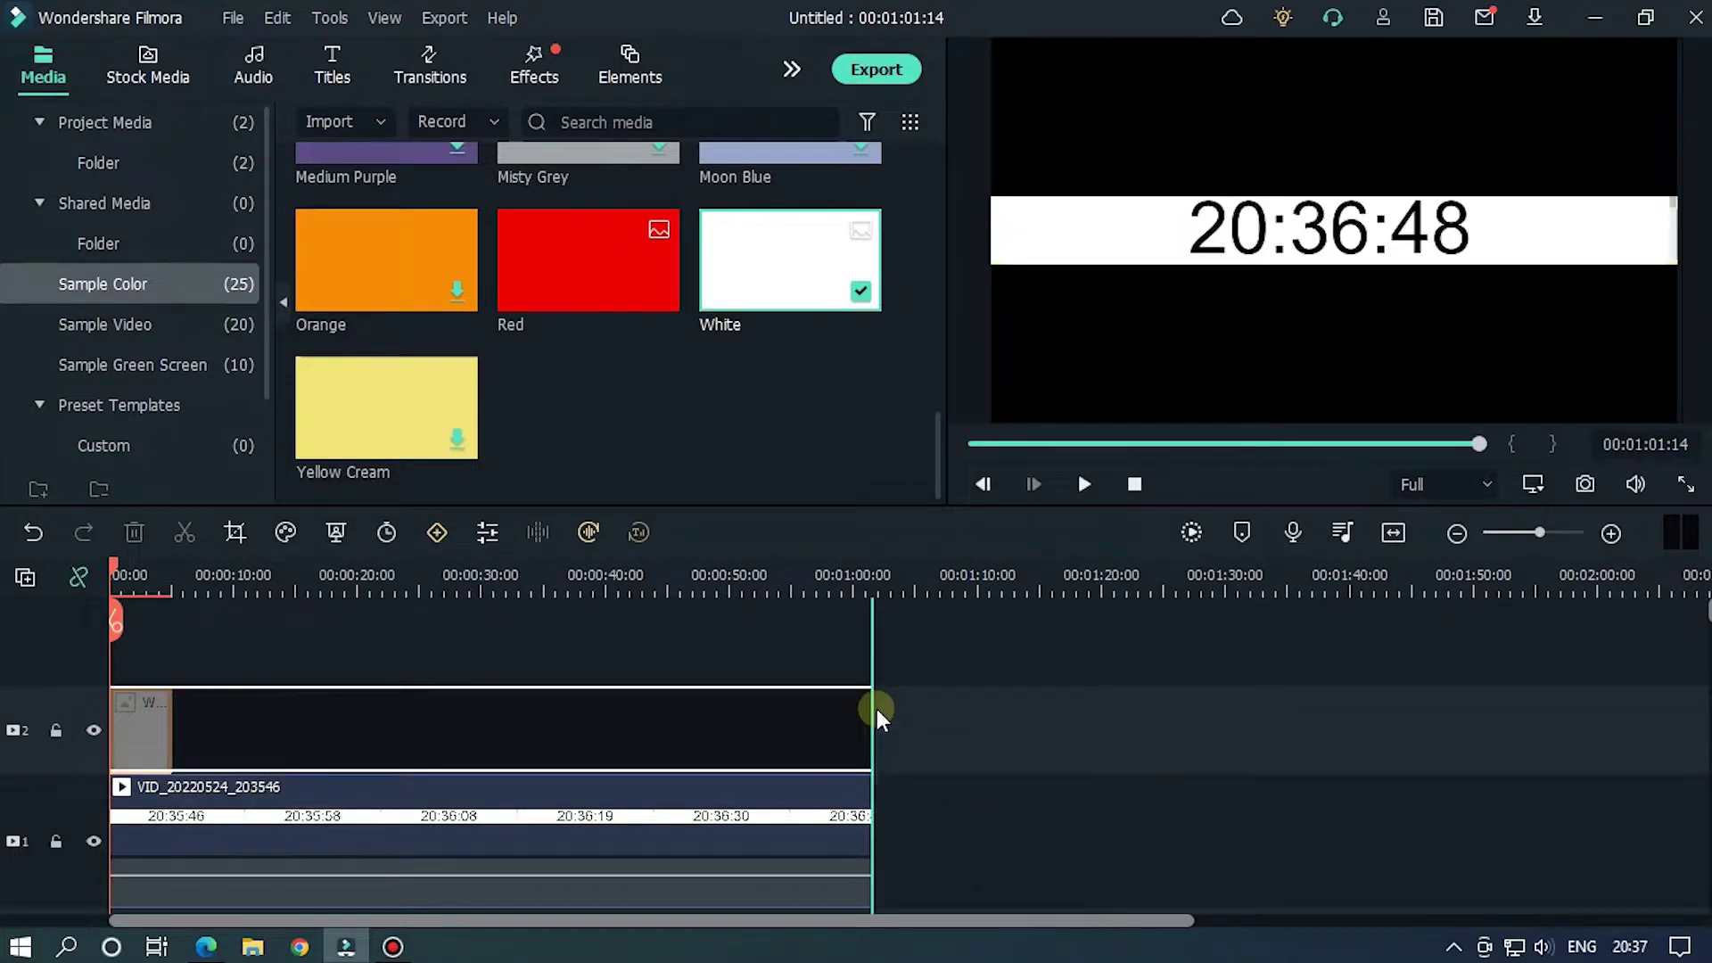
Set the White clip's compositing blending mode to Exclusion
double_click(517, 737)
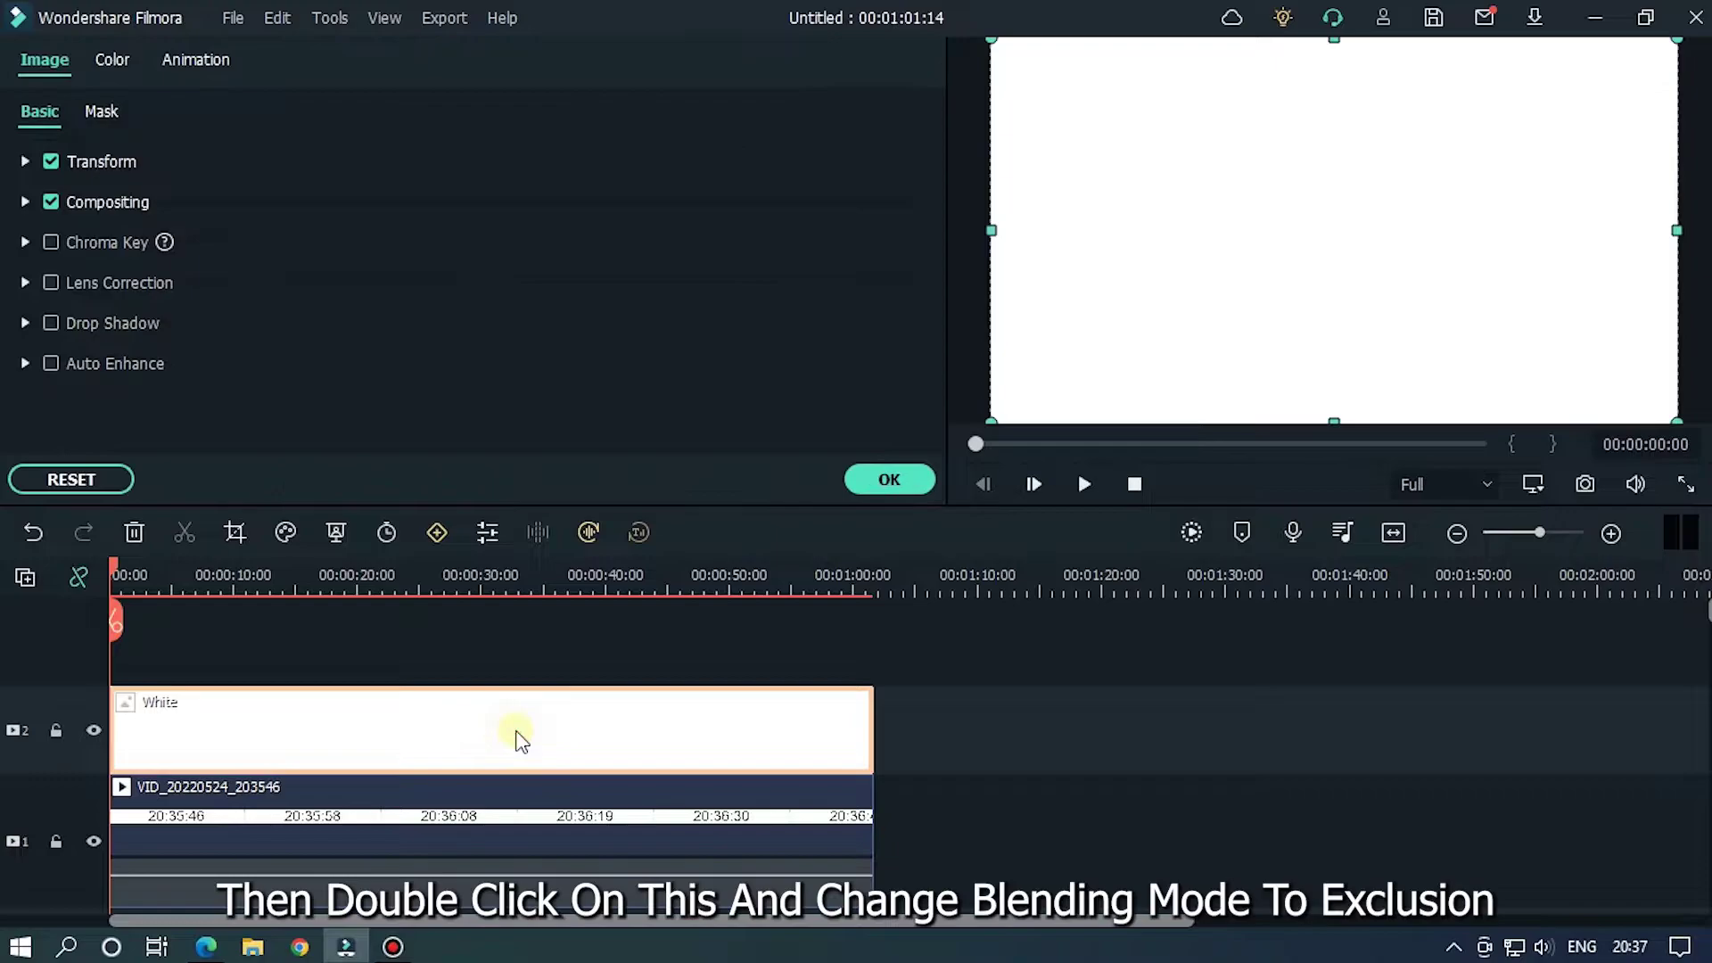
click(25, 202)
click(442, 287)
scroll(424, 488, down, 5)
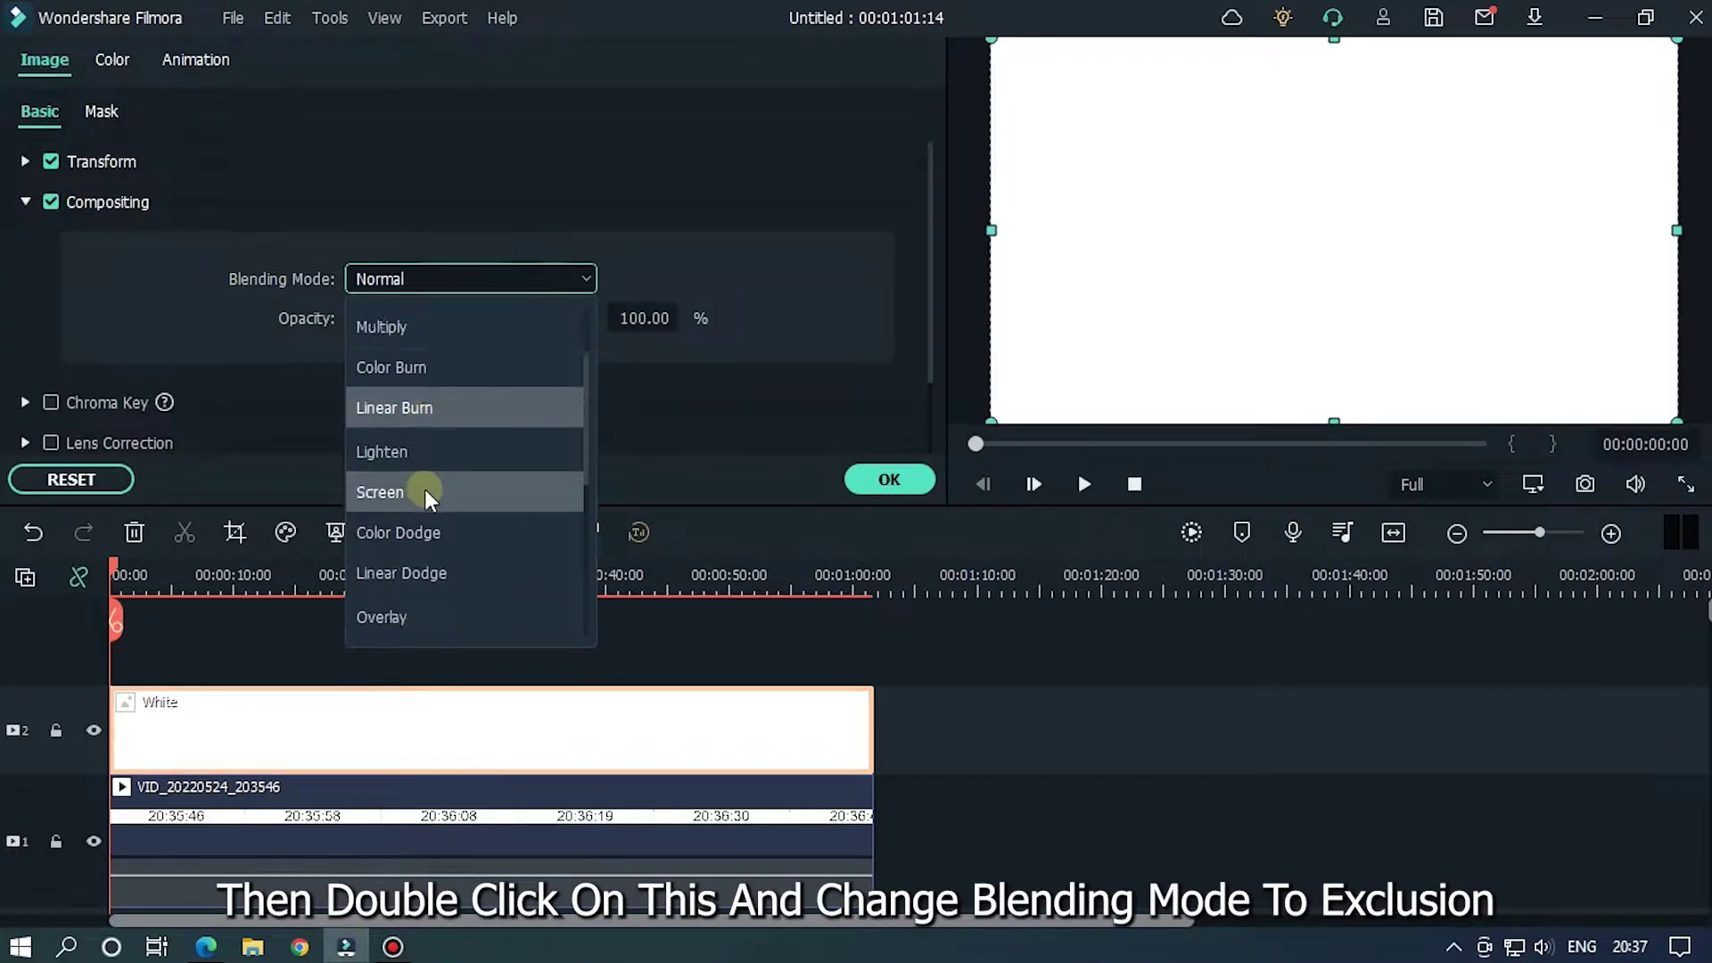
click(394, 615)
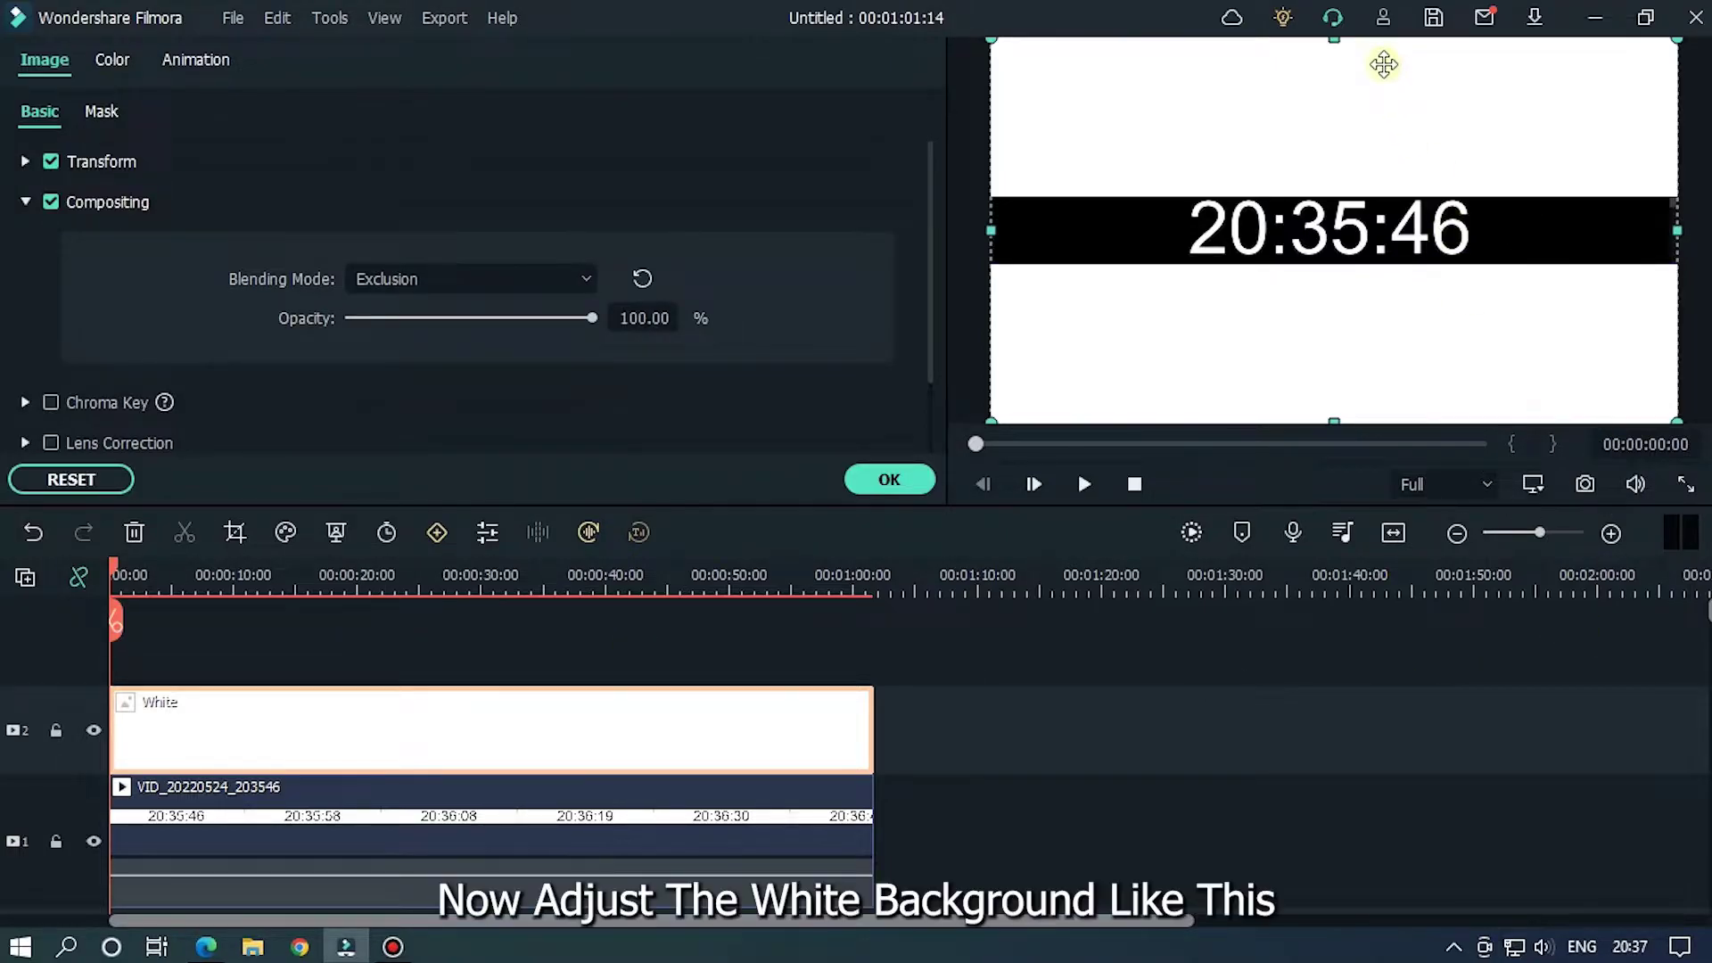
Fit the white layer around the timecode, check it full screen, and confirm
drag(1333, 38, 1346, 196)
drag(1331, 419, 1337, 265)
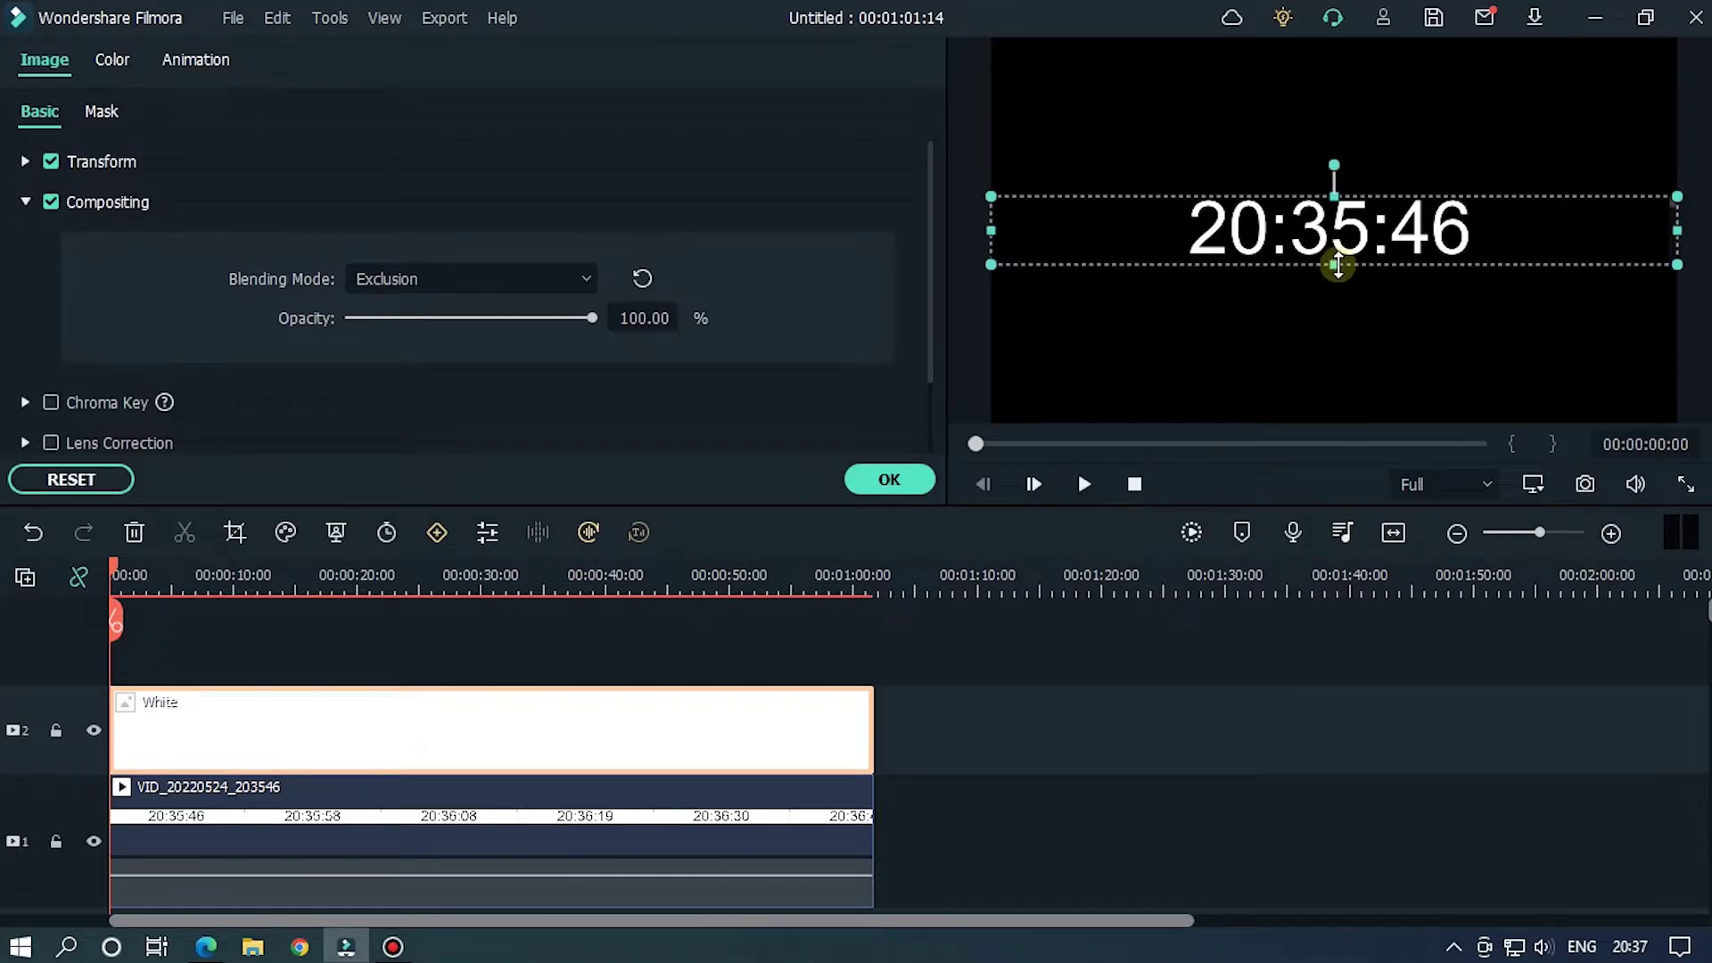
click(1689, 486)
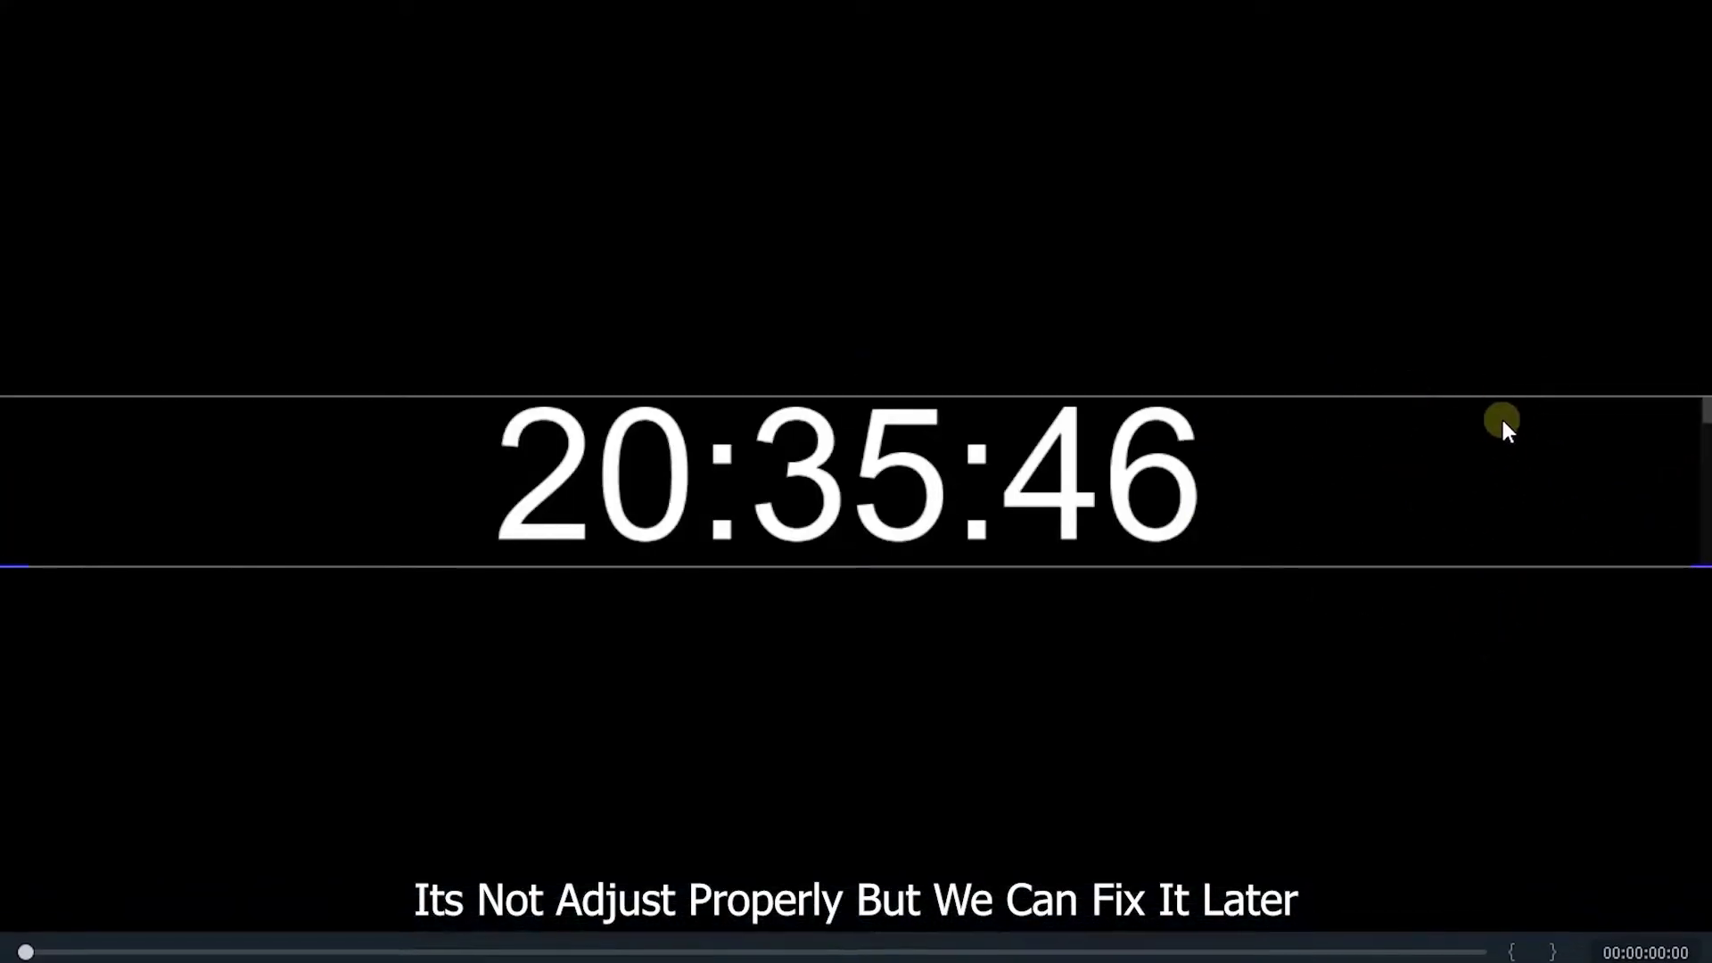
key(Escape)
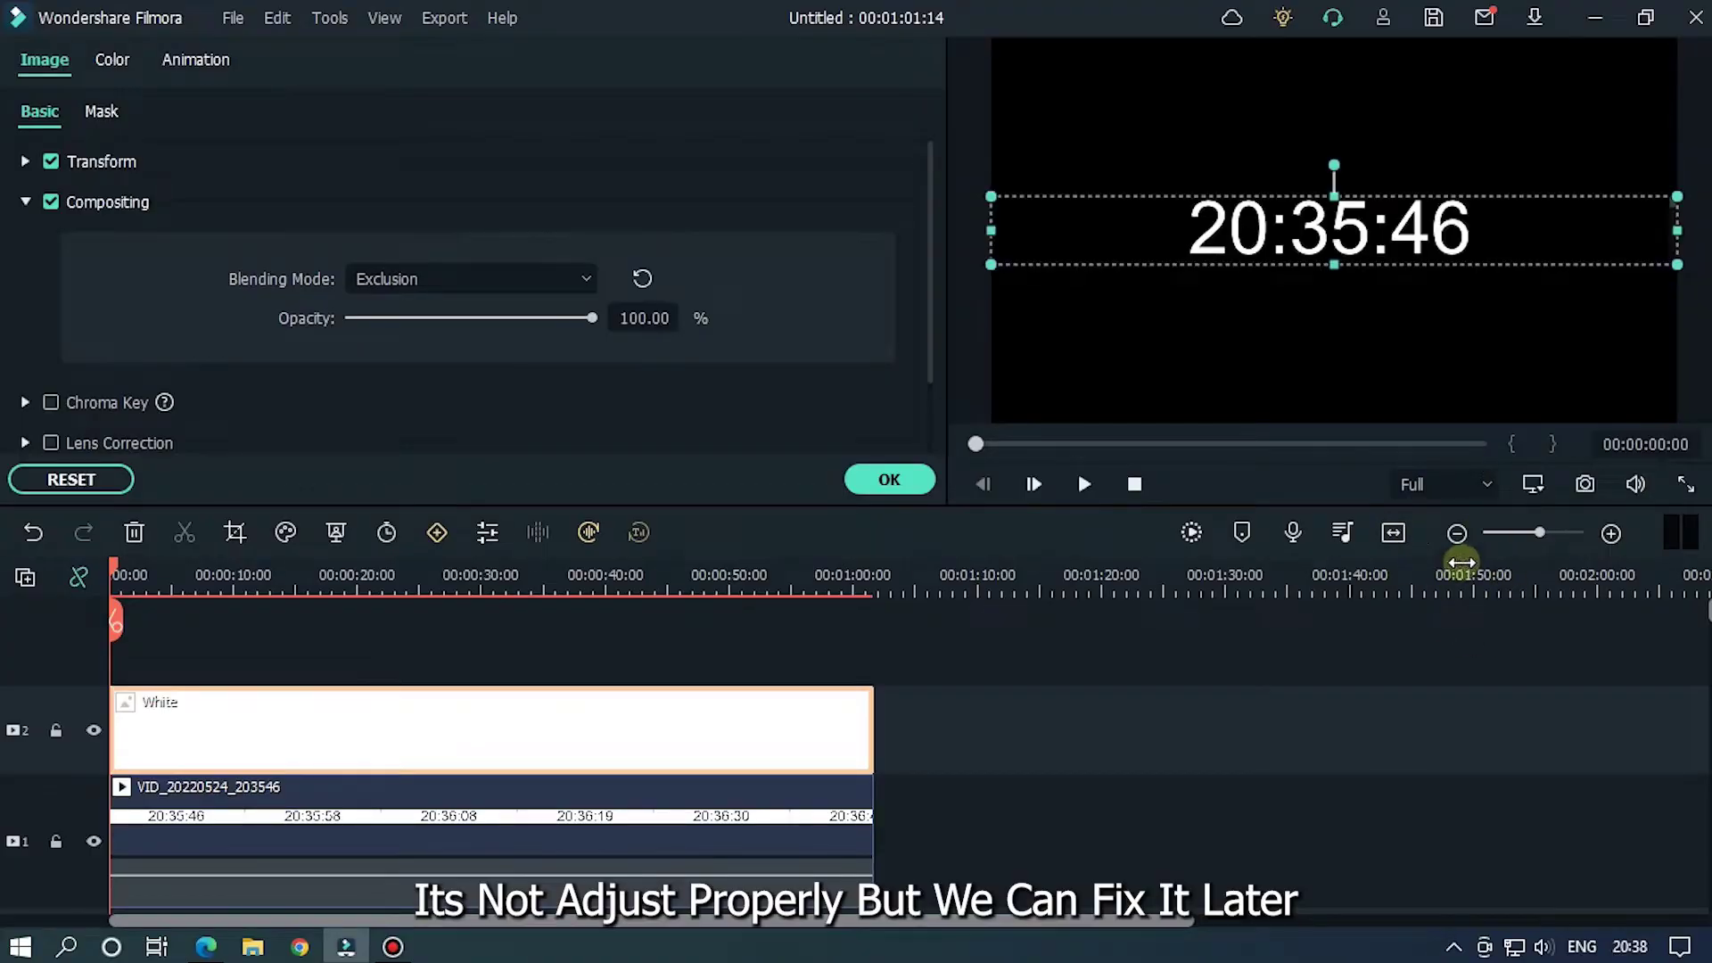
click(891, 482)
Export the timer composite as Timer.mp4
click(901, 71)
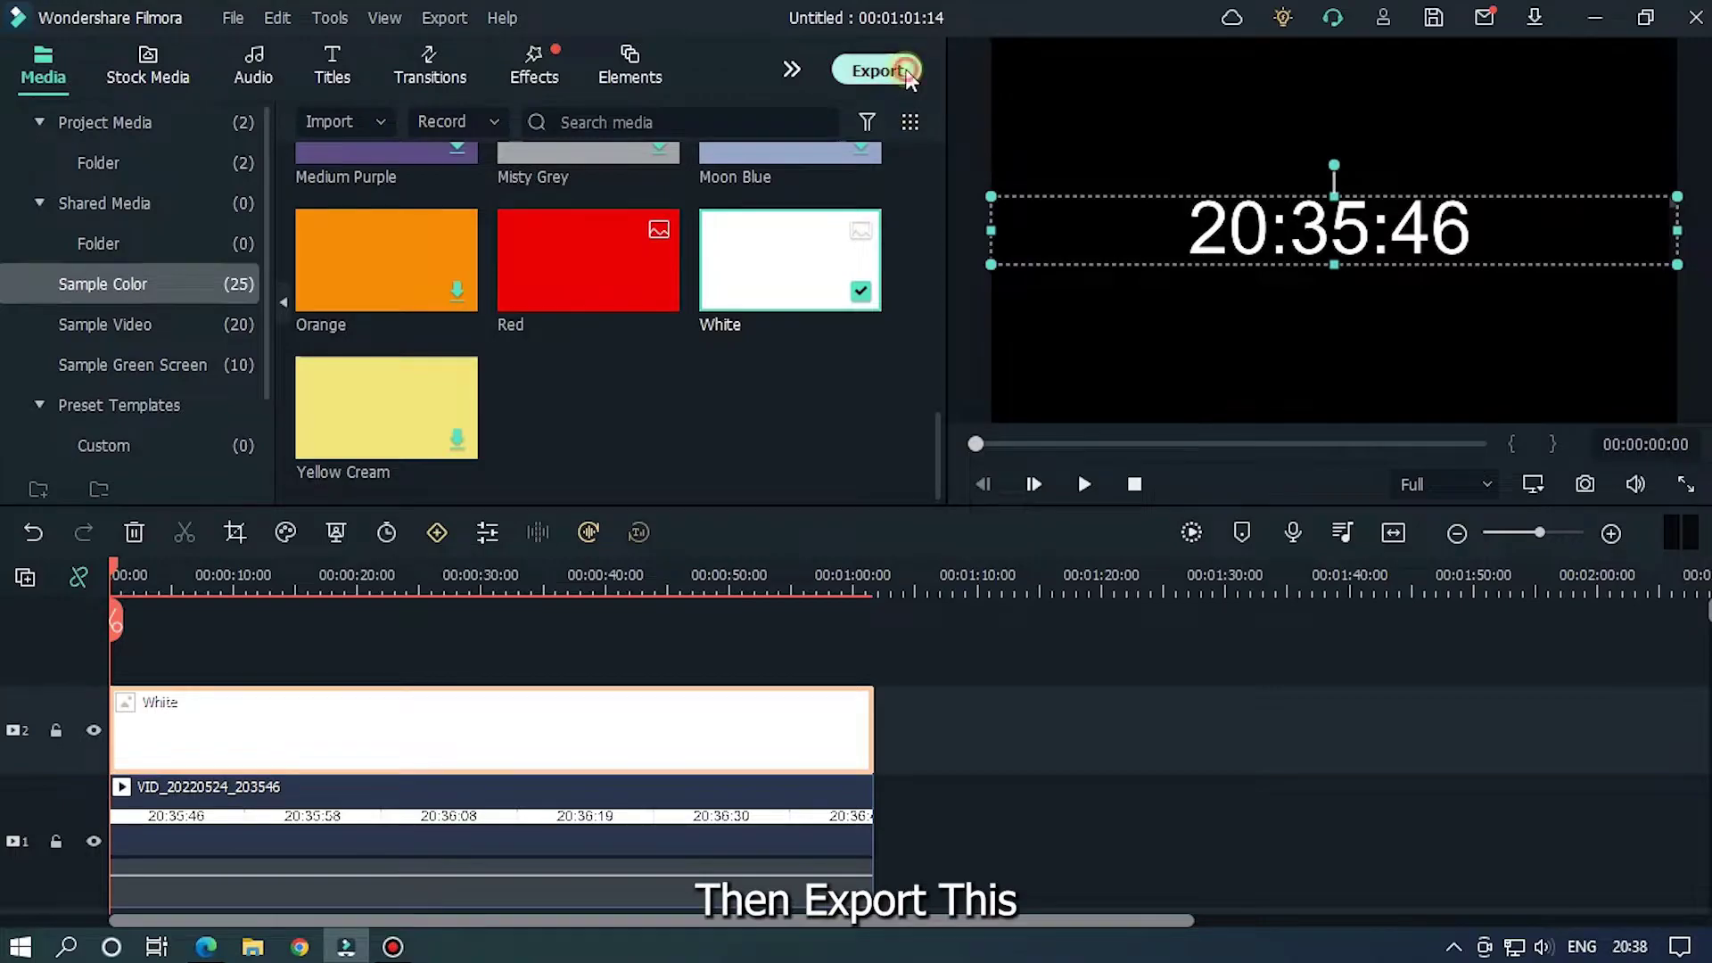
key(ctrl+a)
text(Timer)
click(1267, 767)
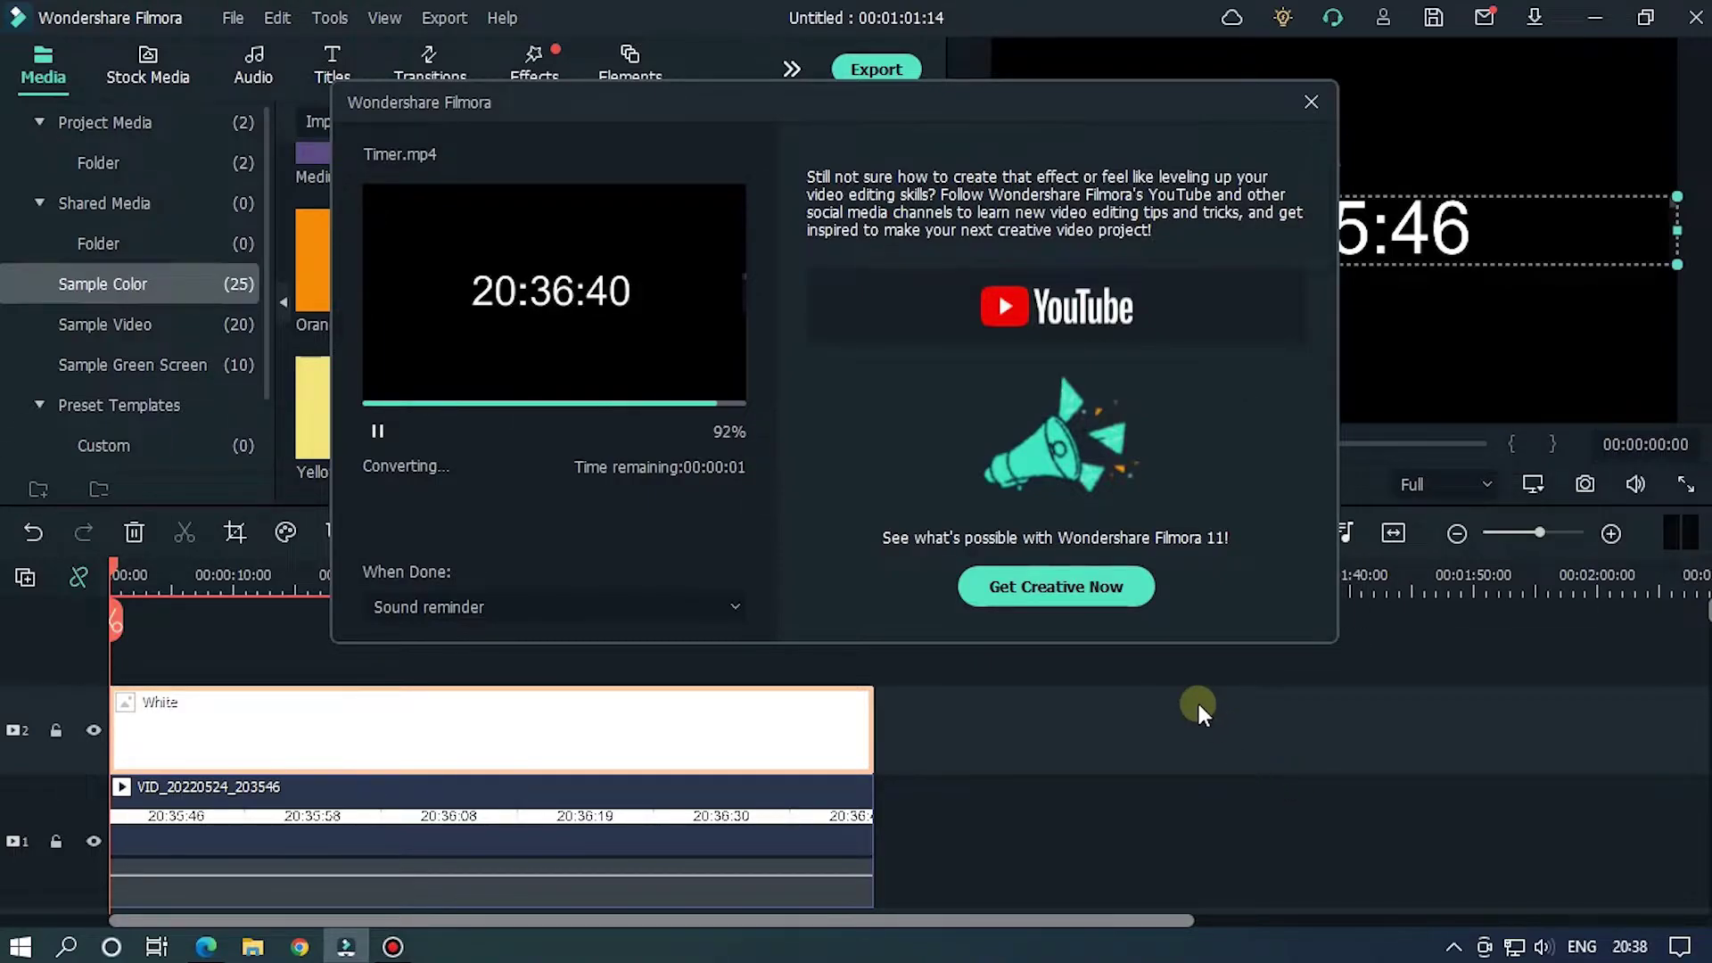
click(651, 600)
Import Timer.mp4 from the Tutorial Video folder into Project Media
click(98, 122)
right_click(658, 387)
click(704, 403)
scroll(98, 312, up, 3)
click(120, 203)
scroll(796, 455, down, 5)
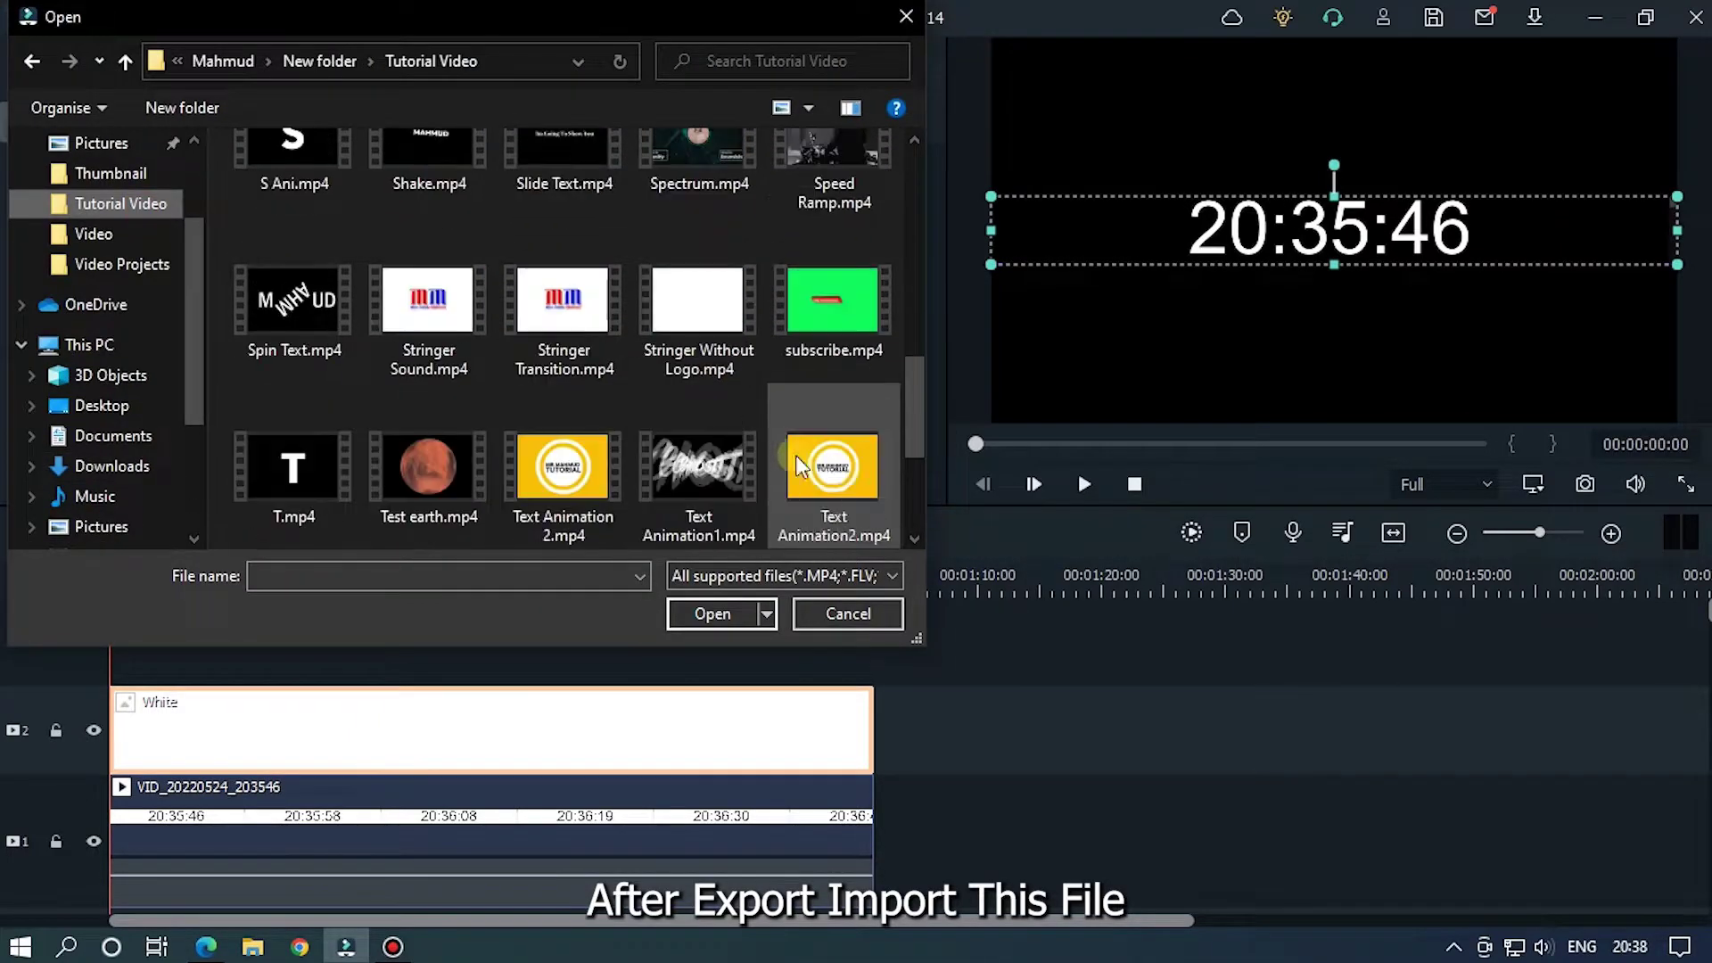
drag(912, 376, 913, 468)
double_click(699, 406)
Delete both clips from the timeline
click(859, 371)
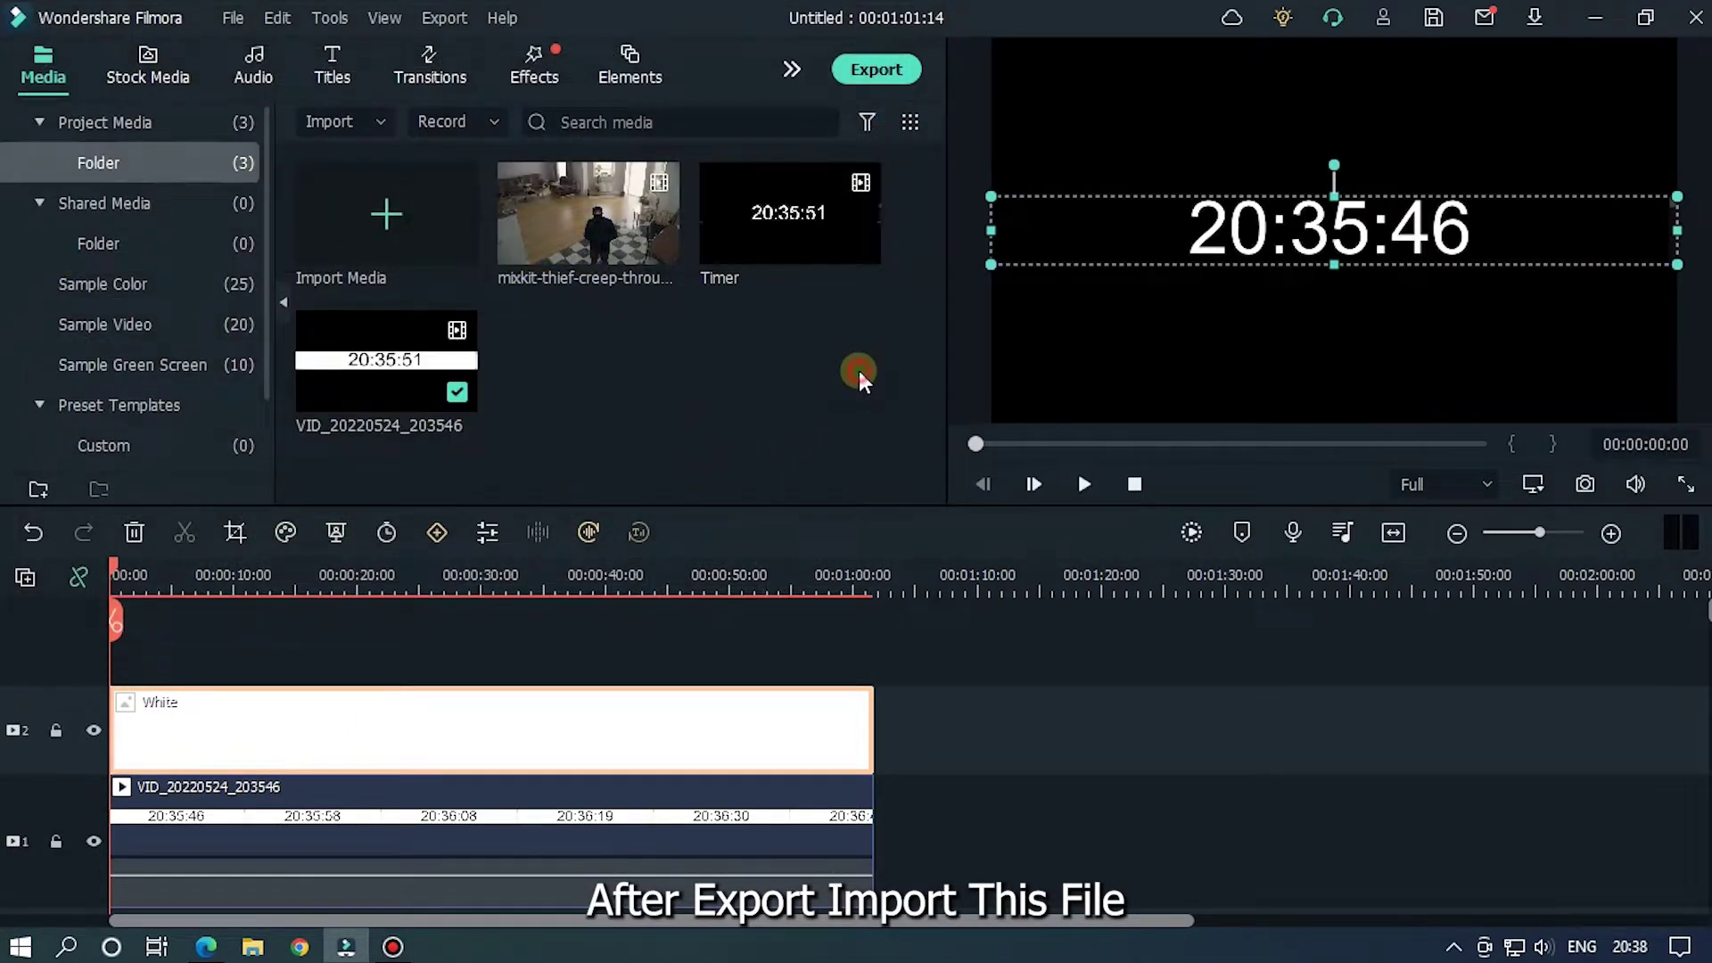
mouse_move(854, 257)
drag(983, 869, 600, 710)
key(Delete)
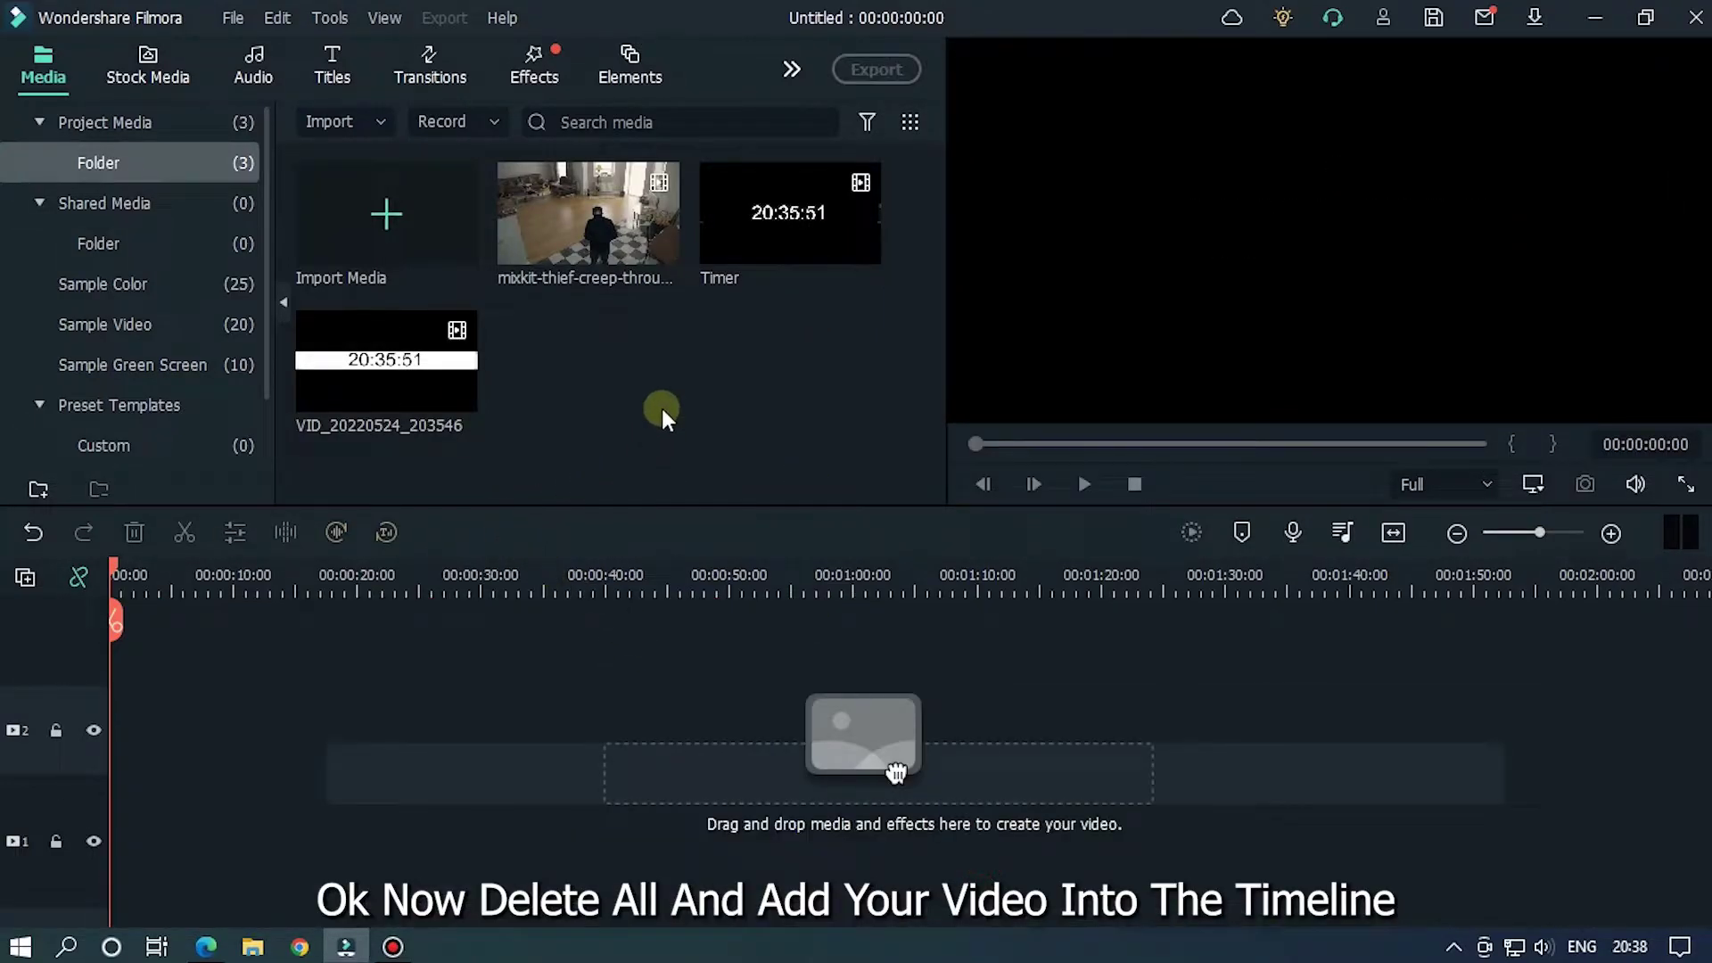
Place the thief clip at the start of track 1 and apply the Ink Well effect
drag(580, 206, 116, 807)
drag(268, 573, 522, 567)
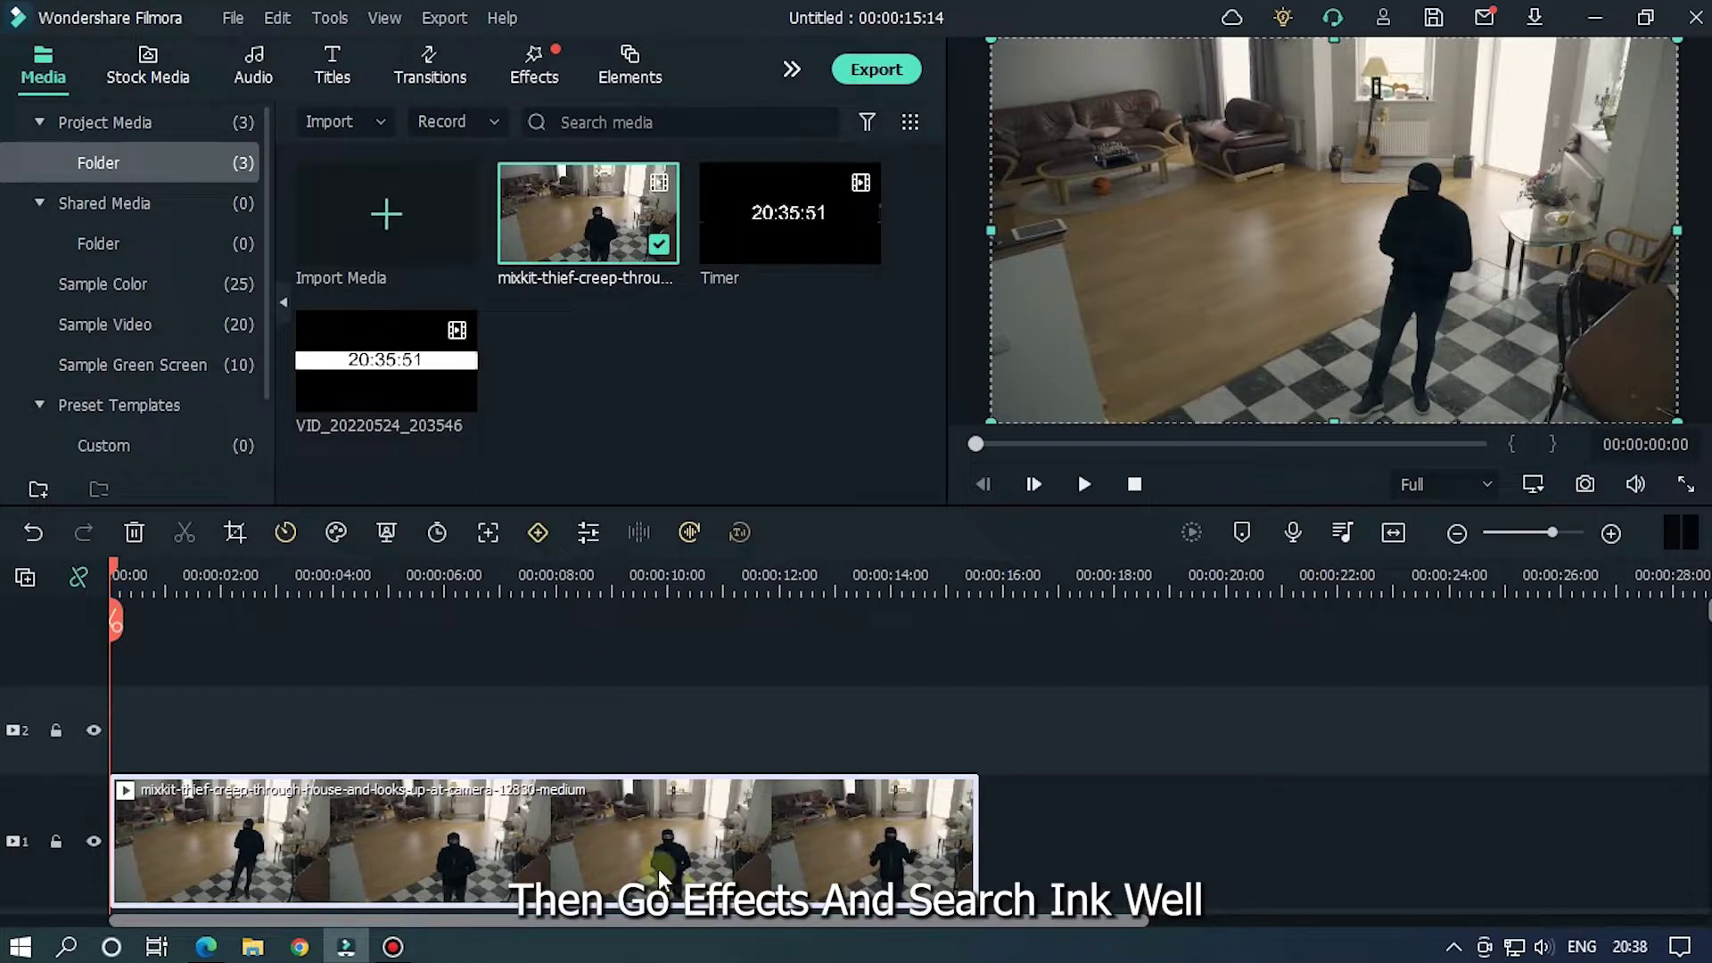
click(524, 77)
click(554, 121)
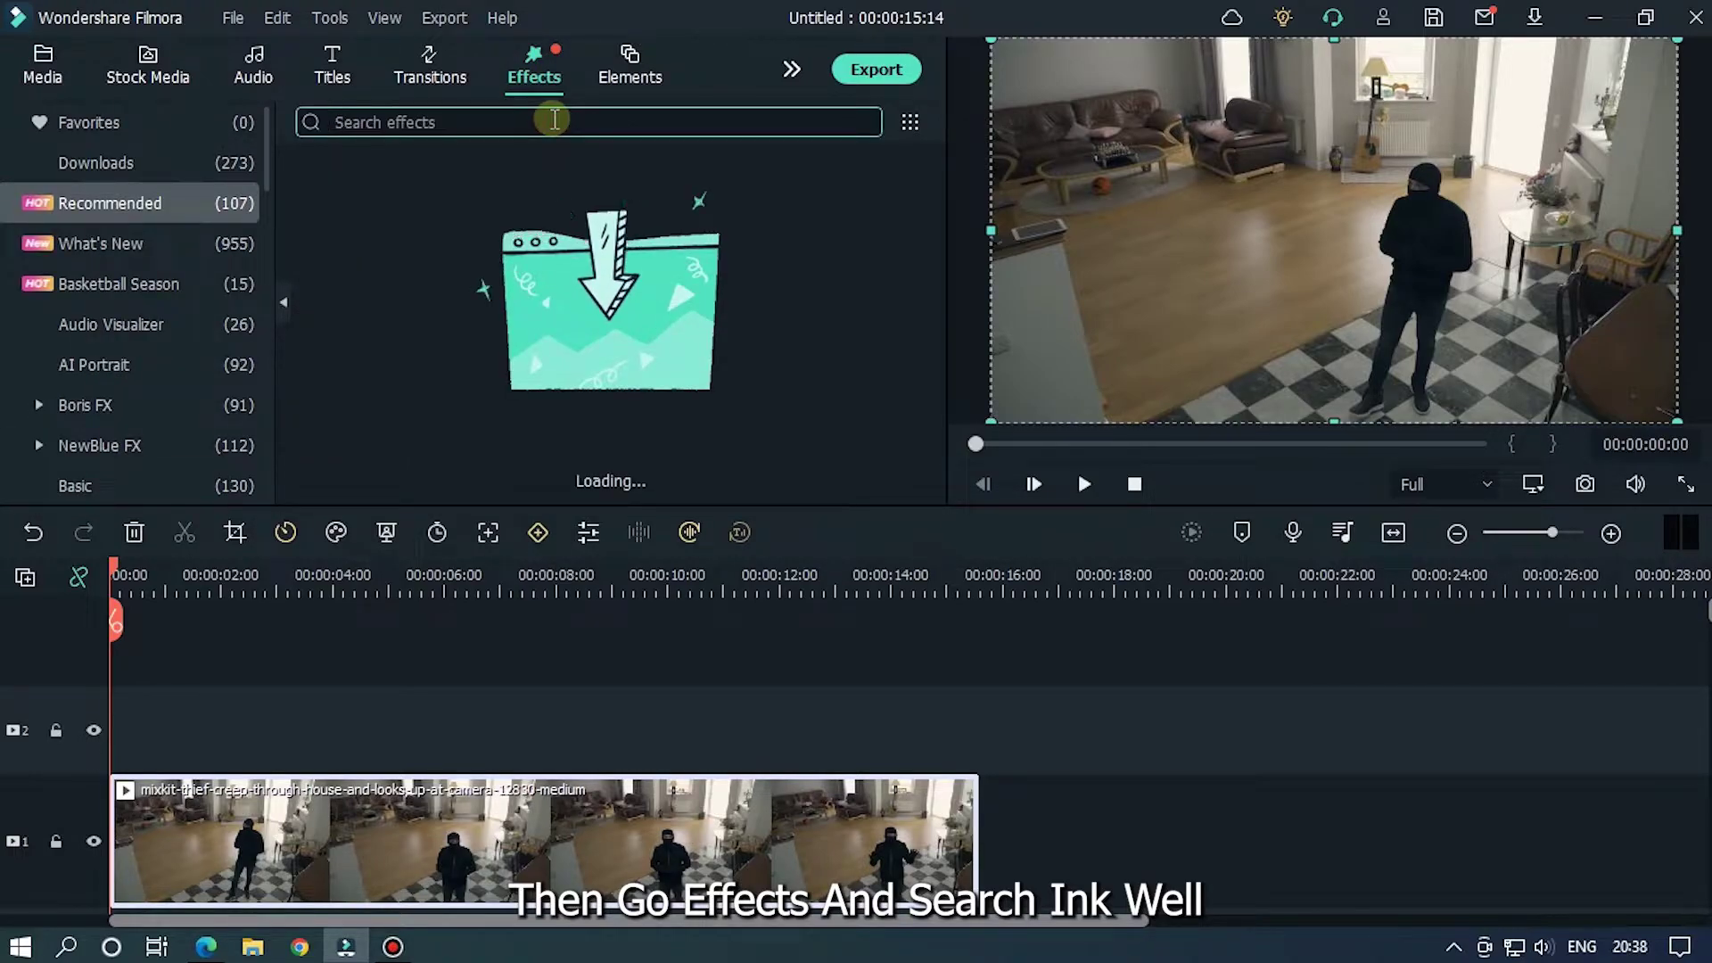
text(ink well)
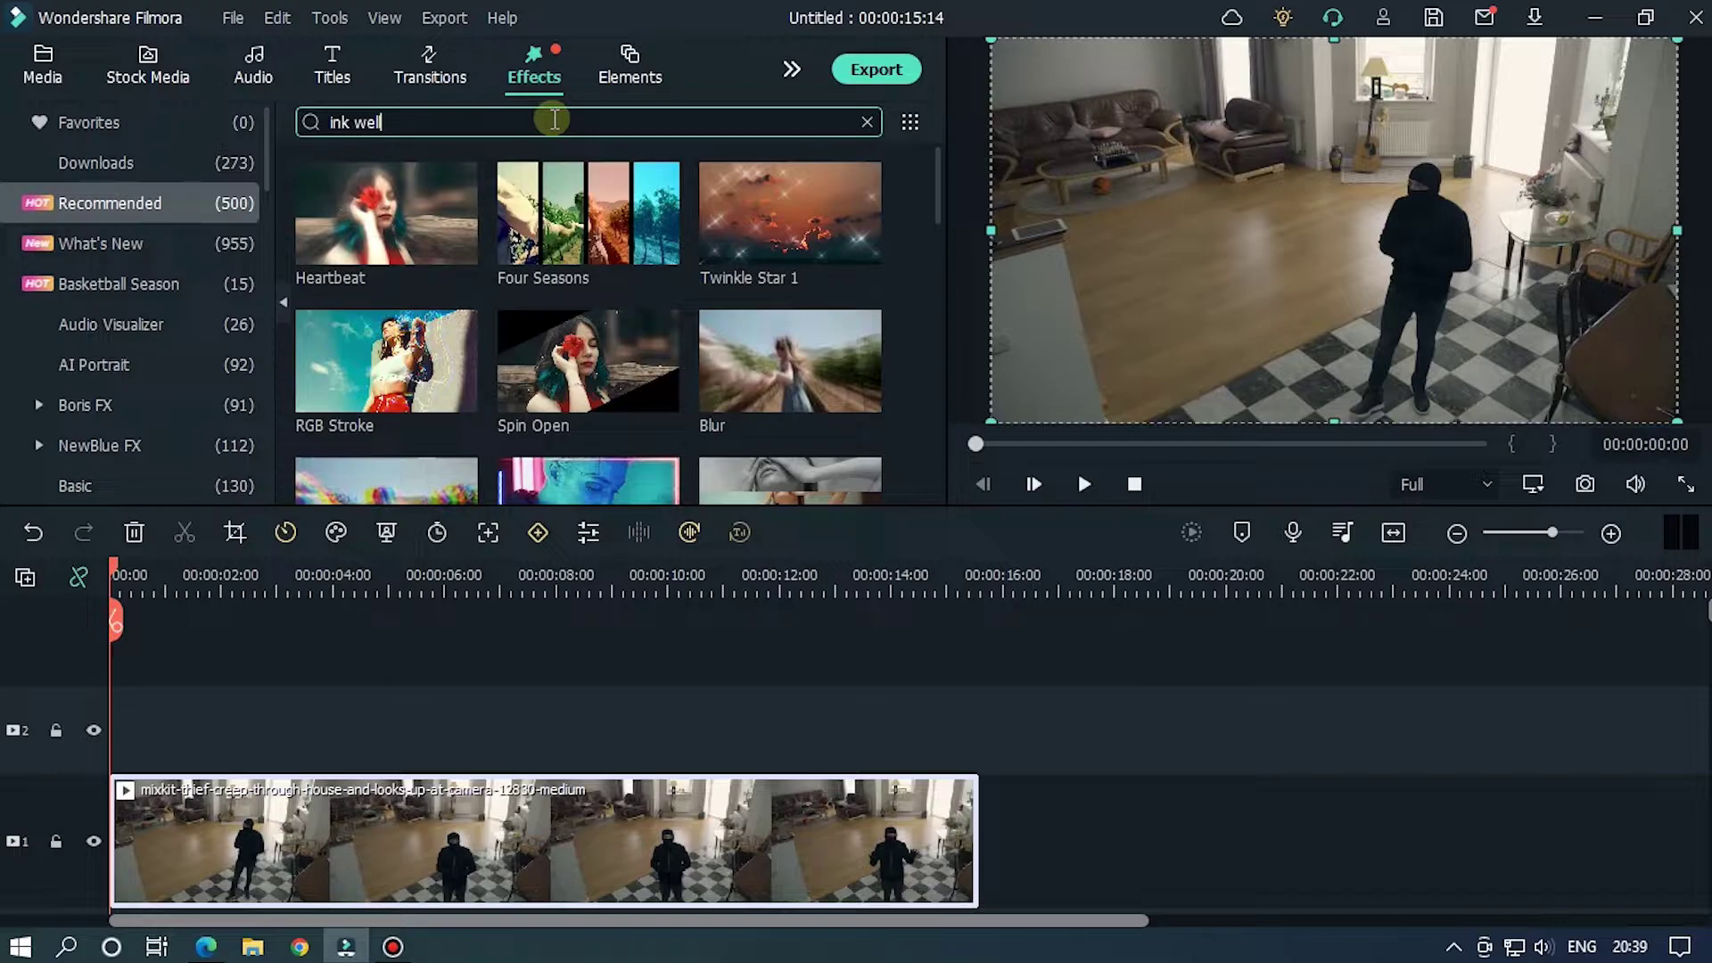
key(Return)
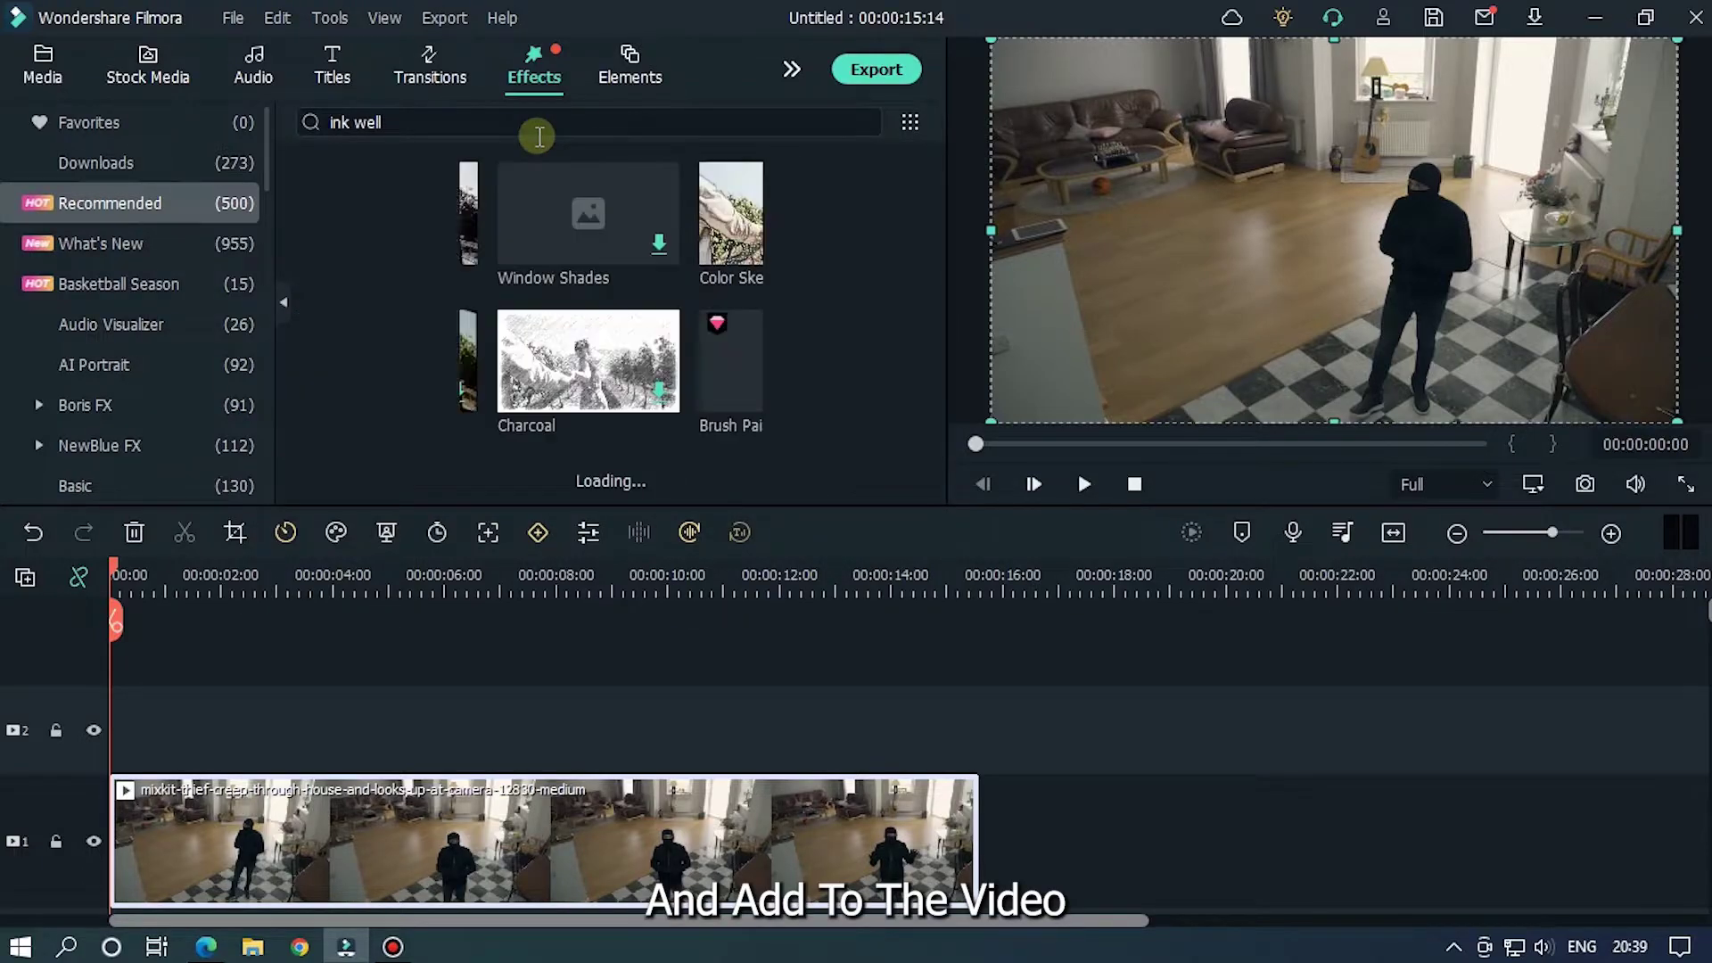
drag(364, 212, 310, 841)
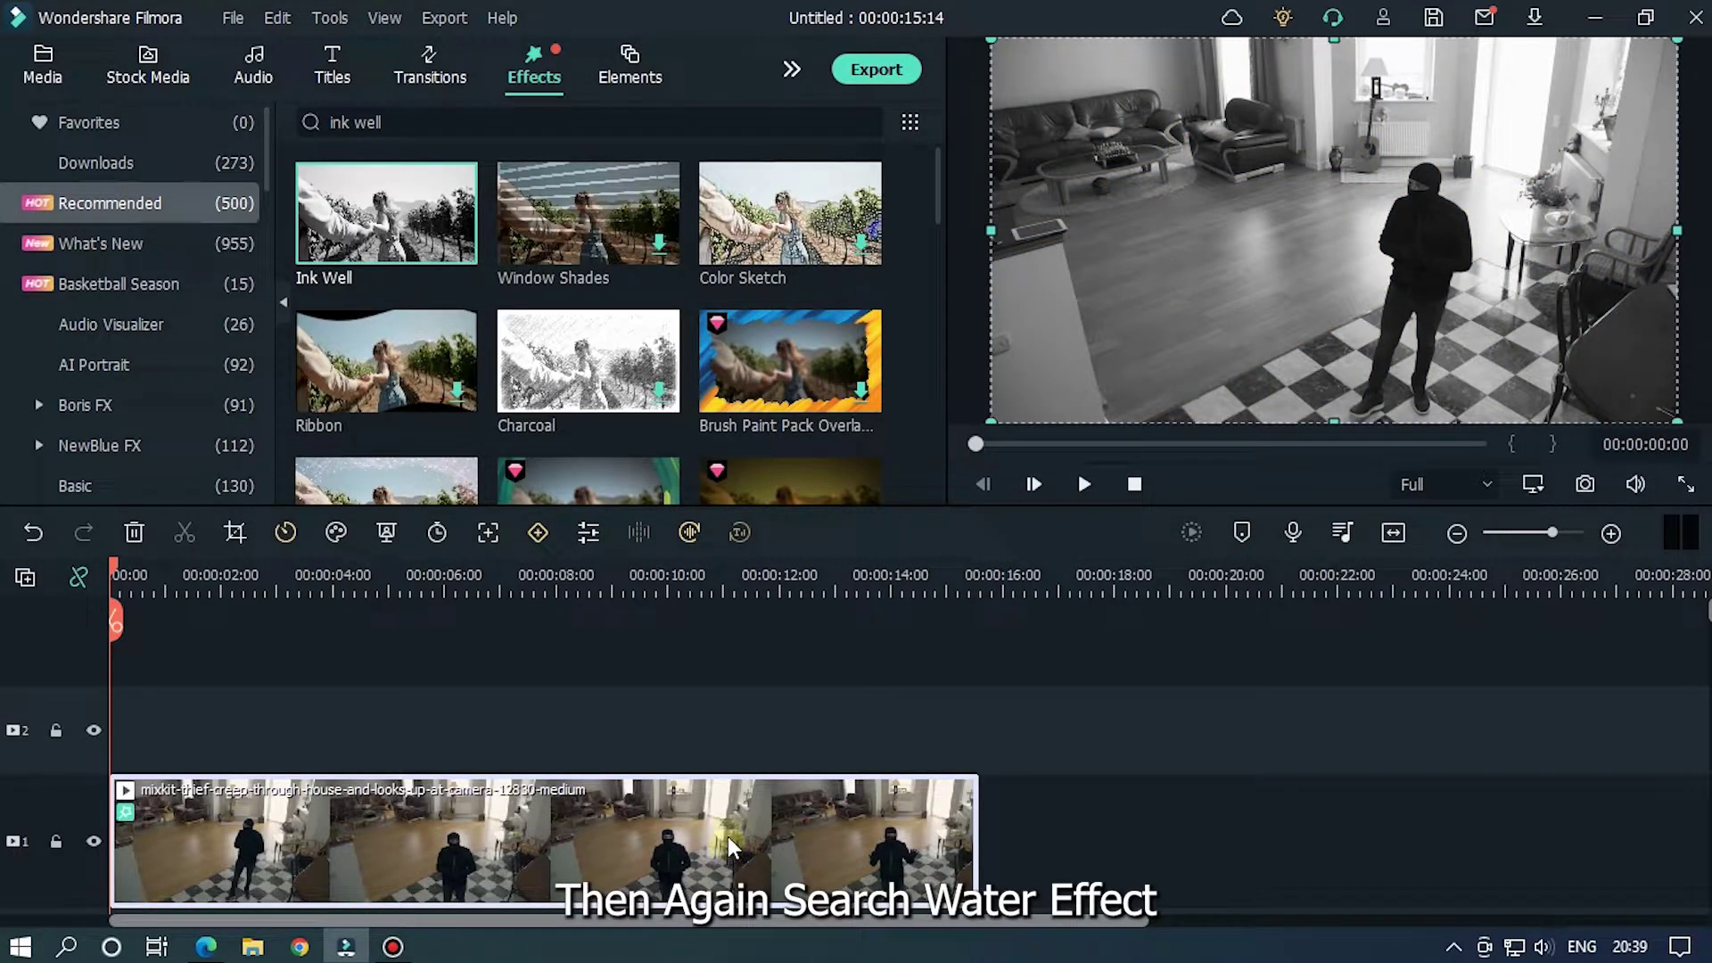
Search for the Water effect and apply it to the thief clip
click(865, 122)
text(wa)
key(Return)
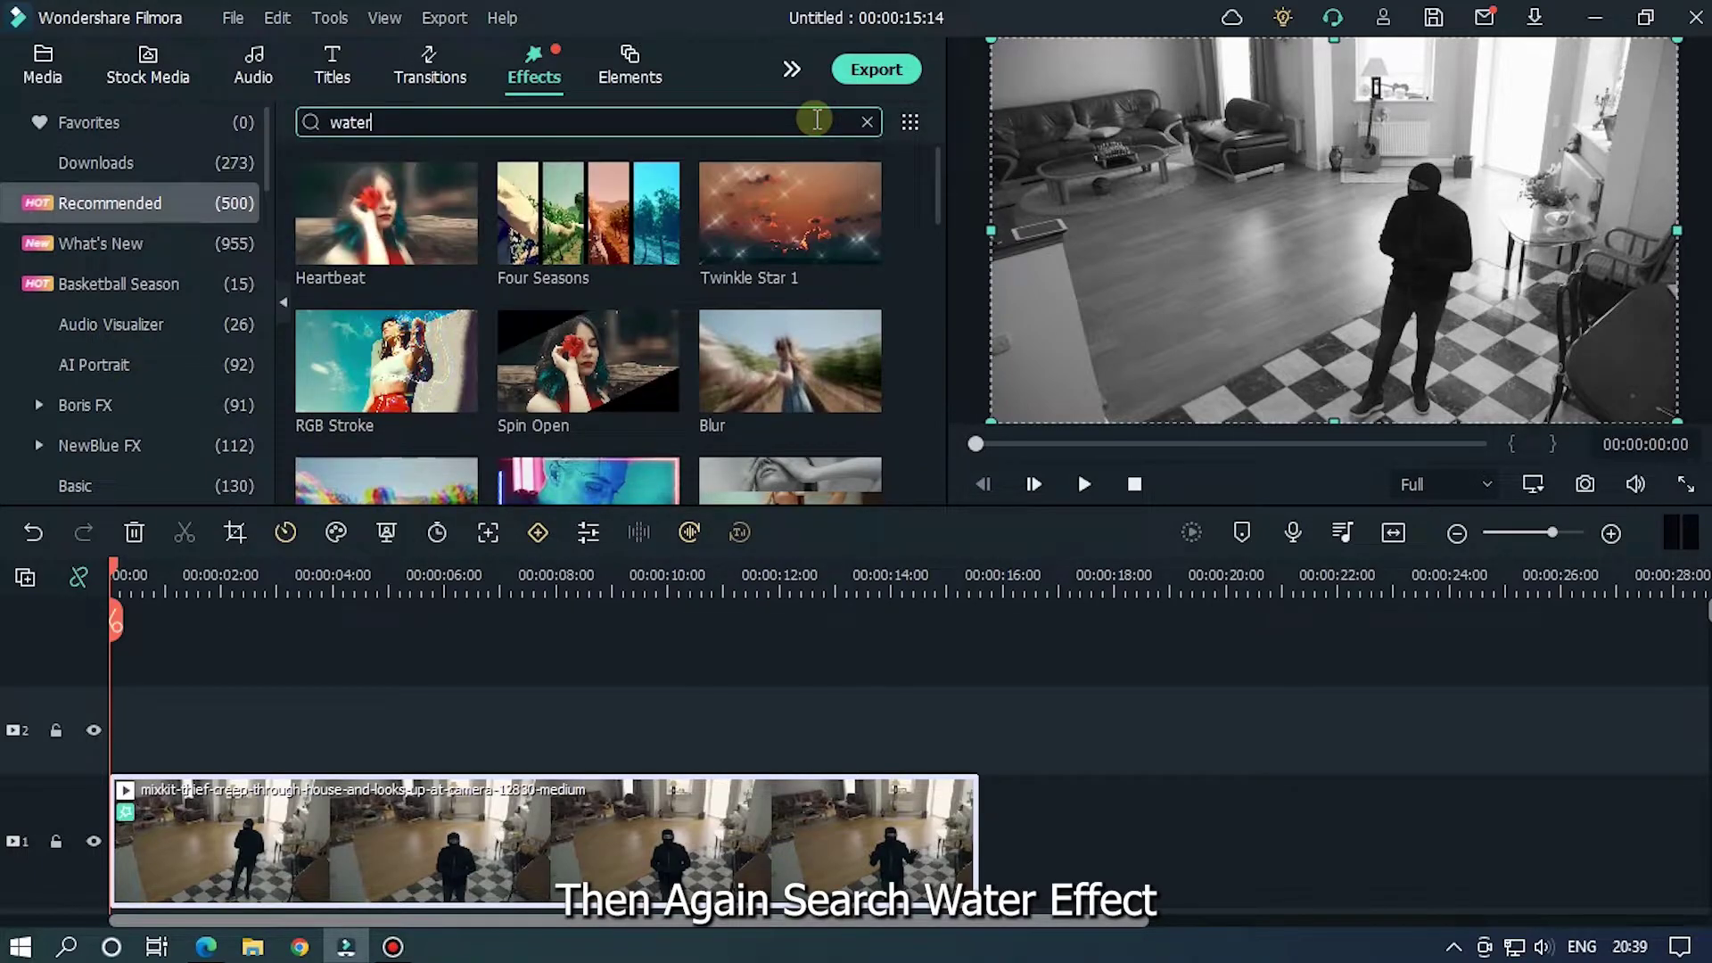
text(ter)
key(Return)
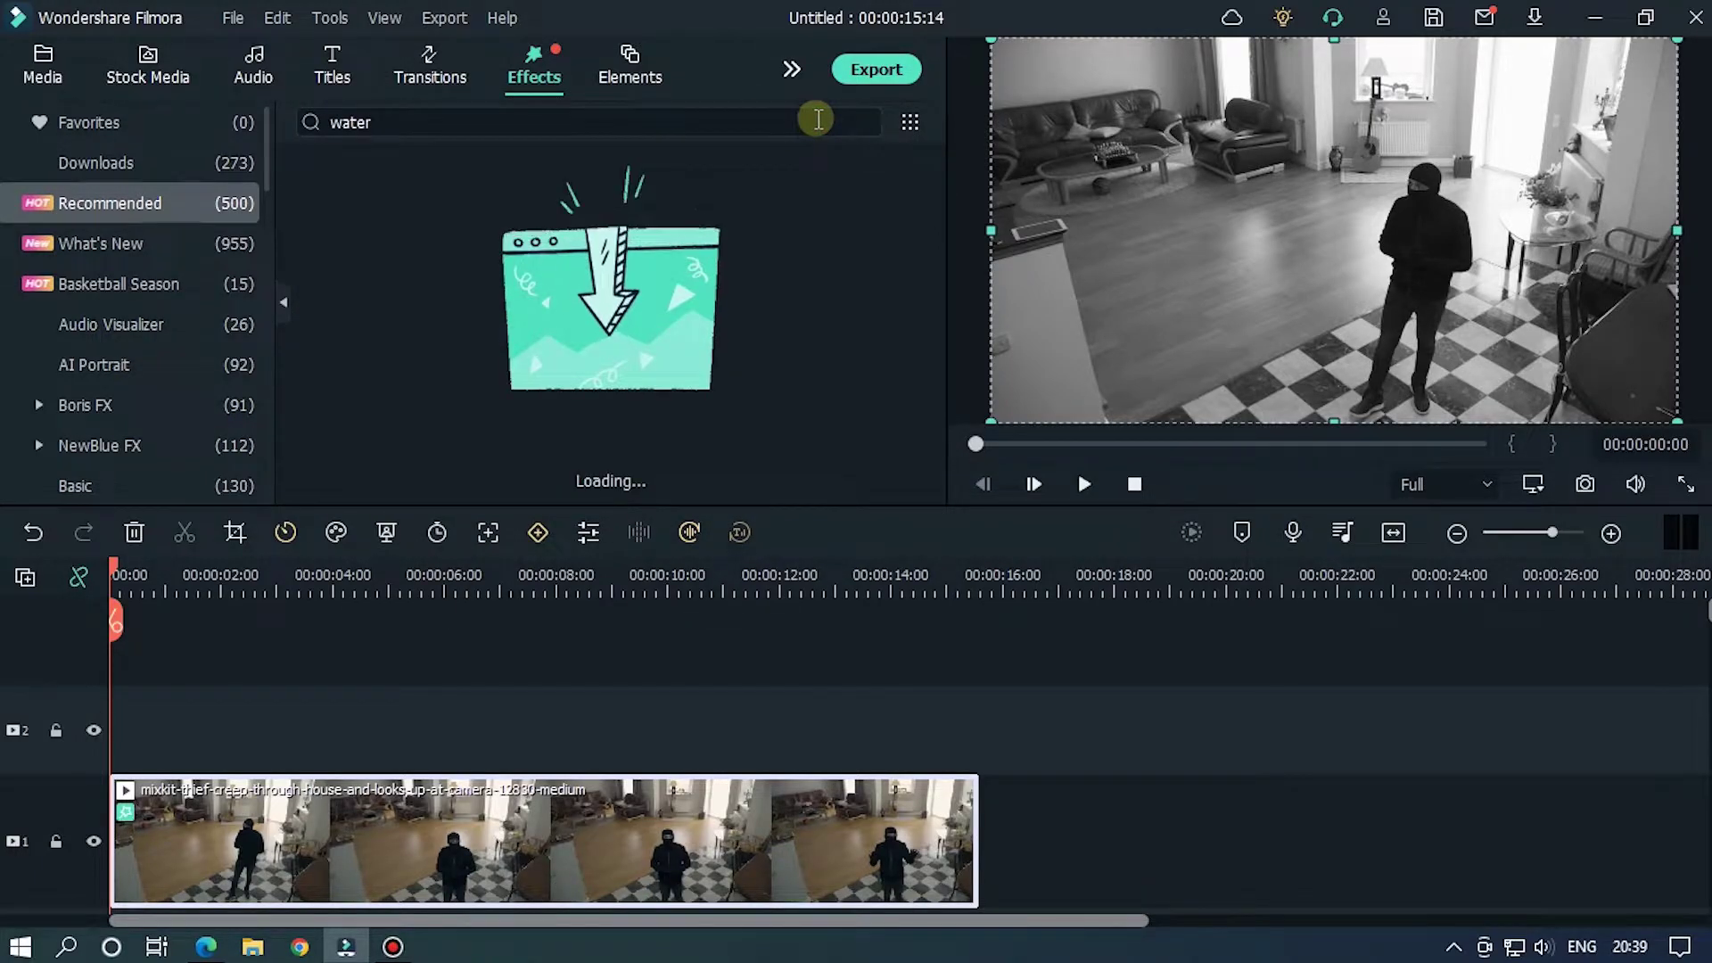
drag(378, 198, 274, 836)
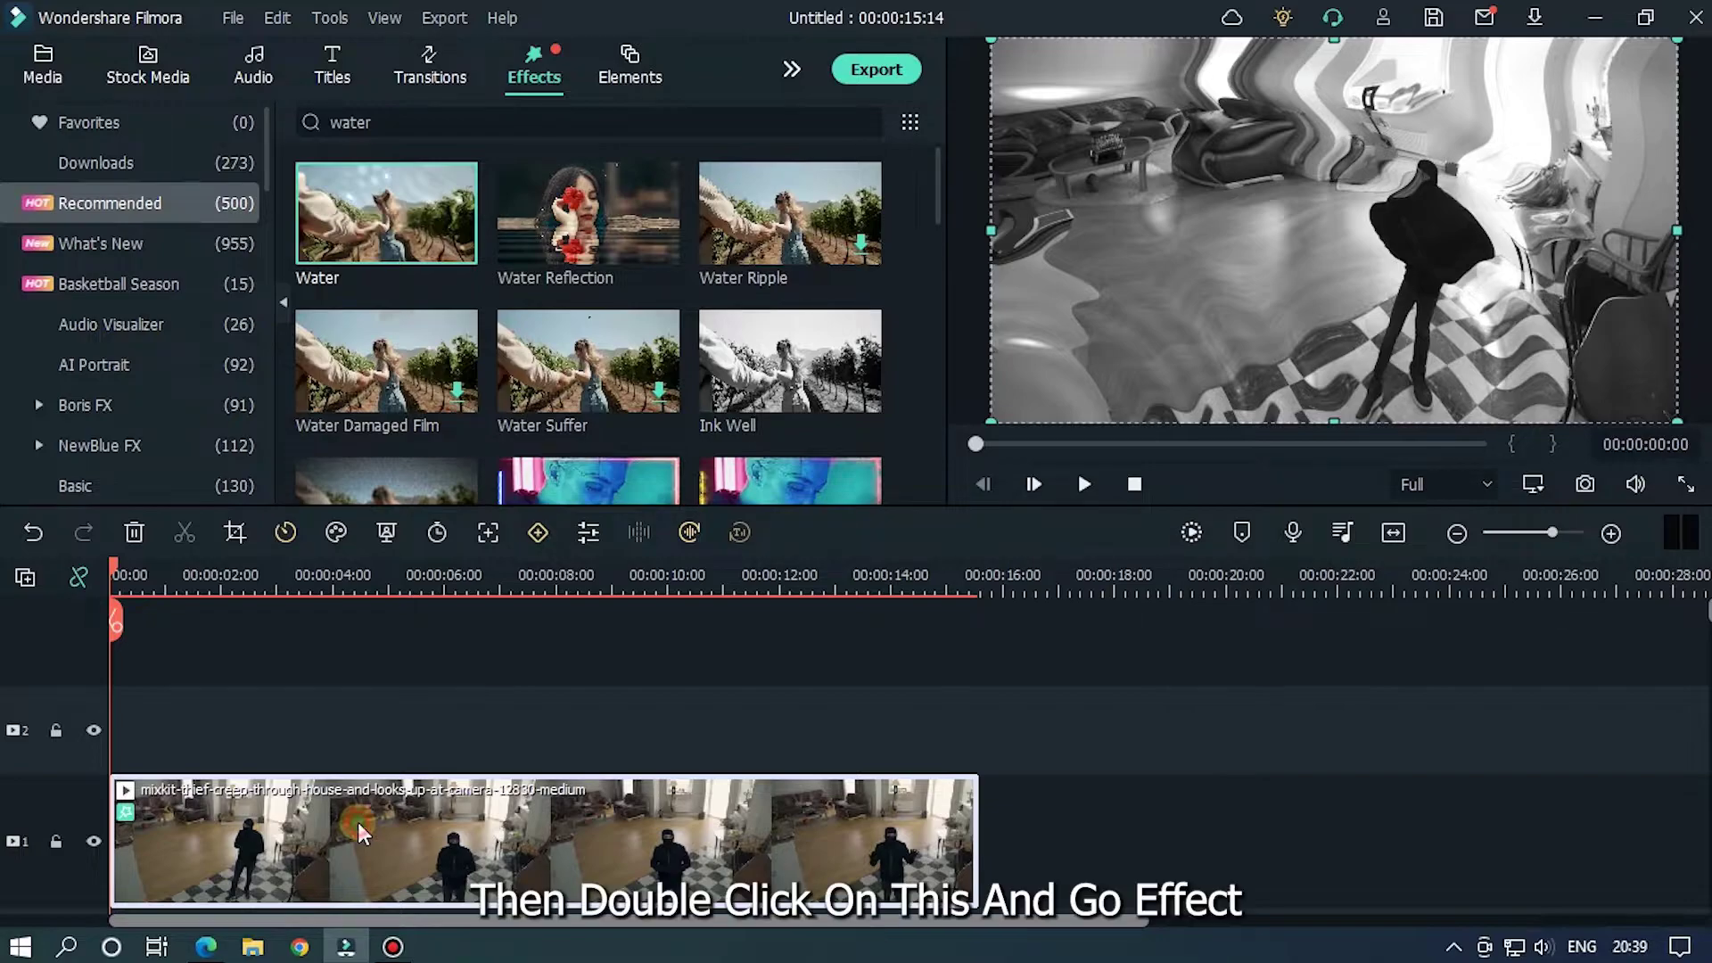
Set the clip's Water effect to Emboss 0.10, Steps 2 and Opacity 10
double_click(360, 829)
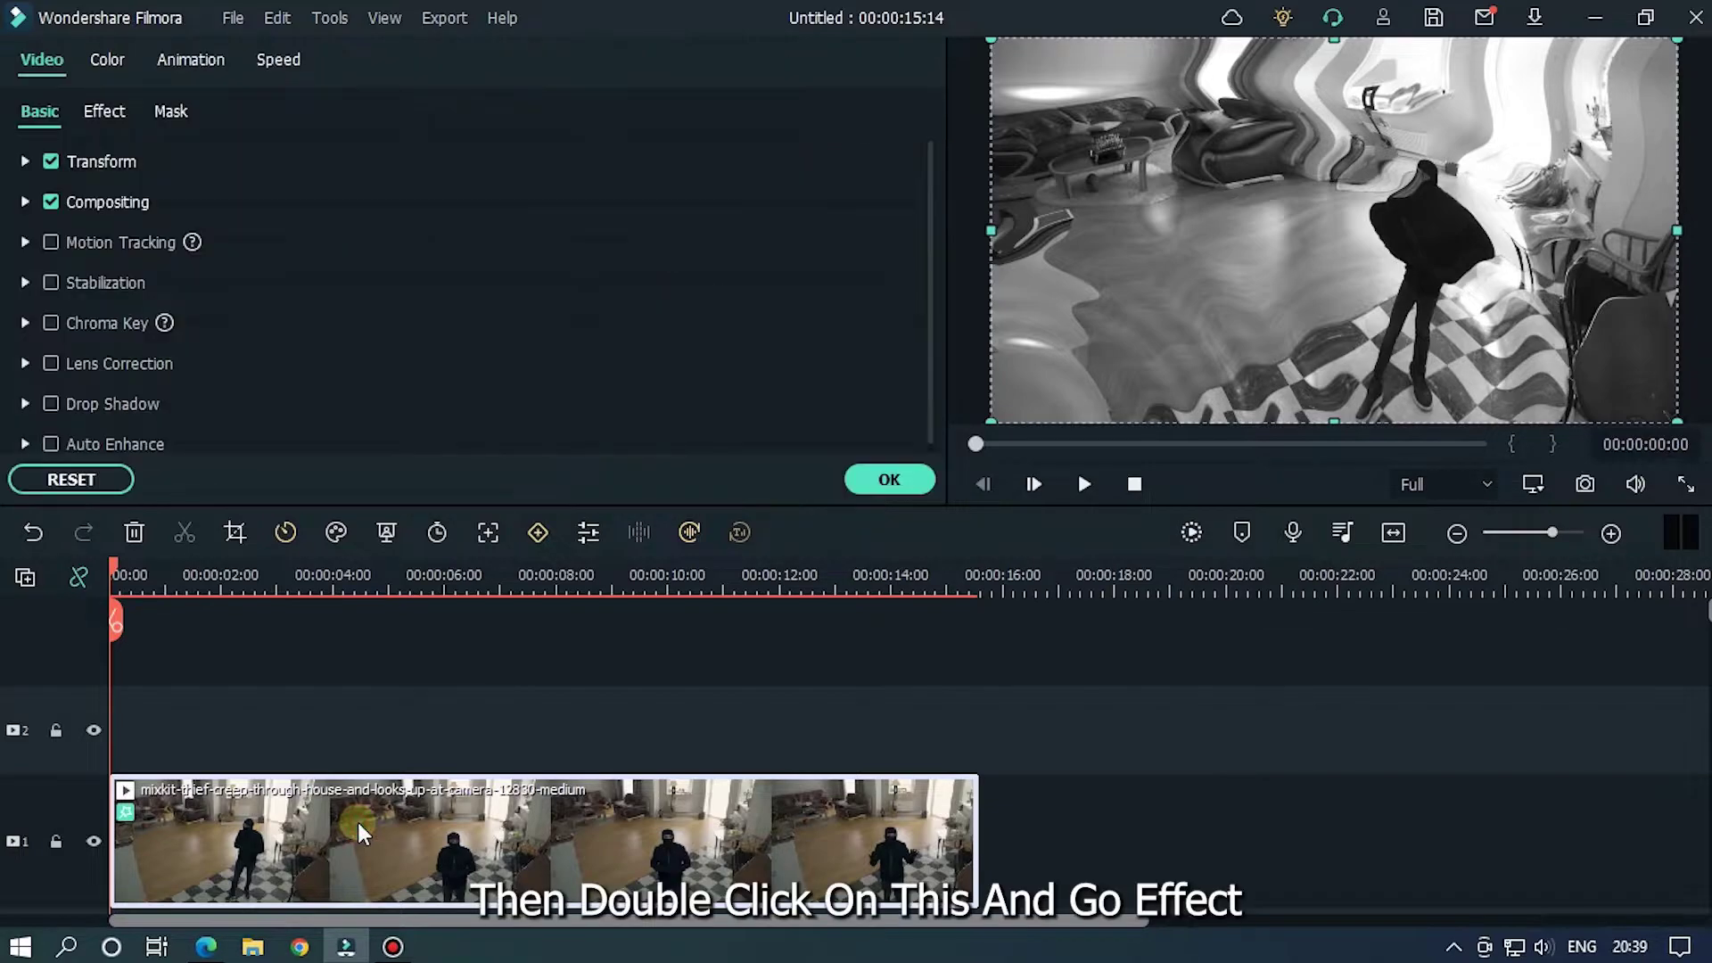
click(108, 117)
click(30, 293)
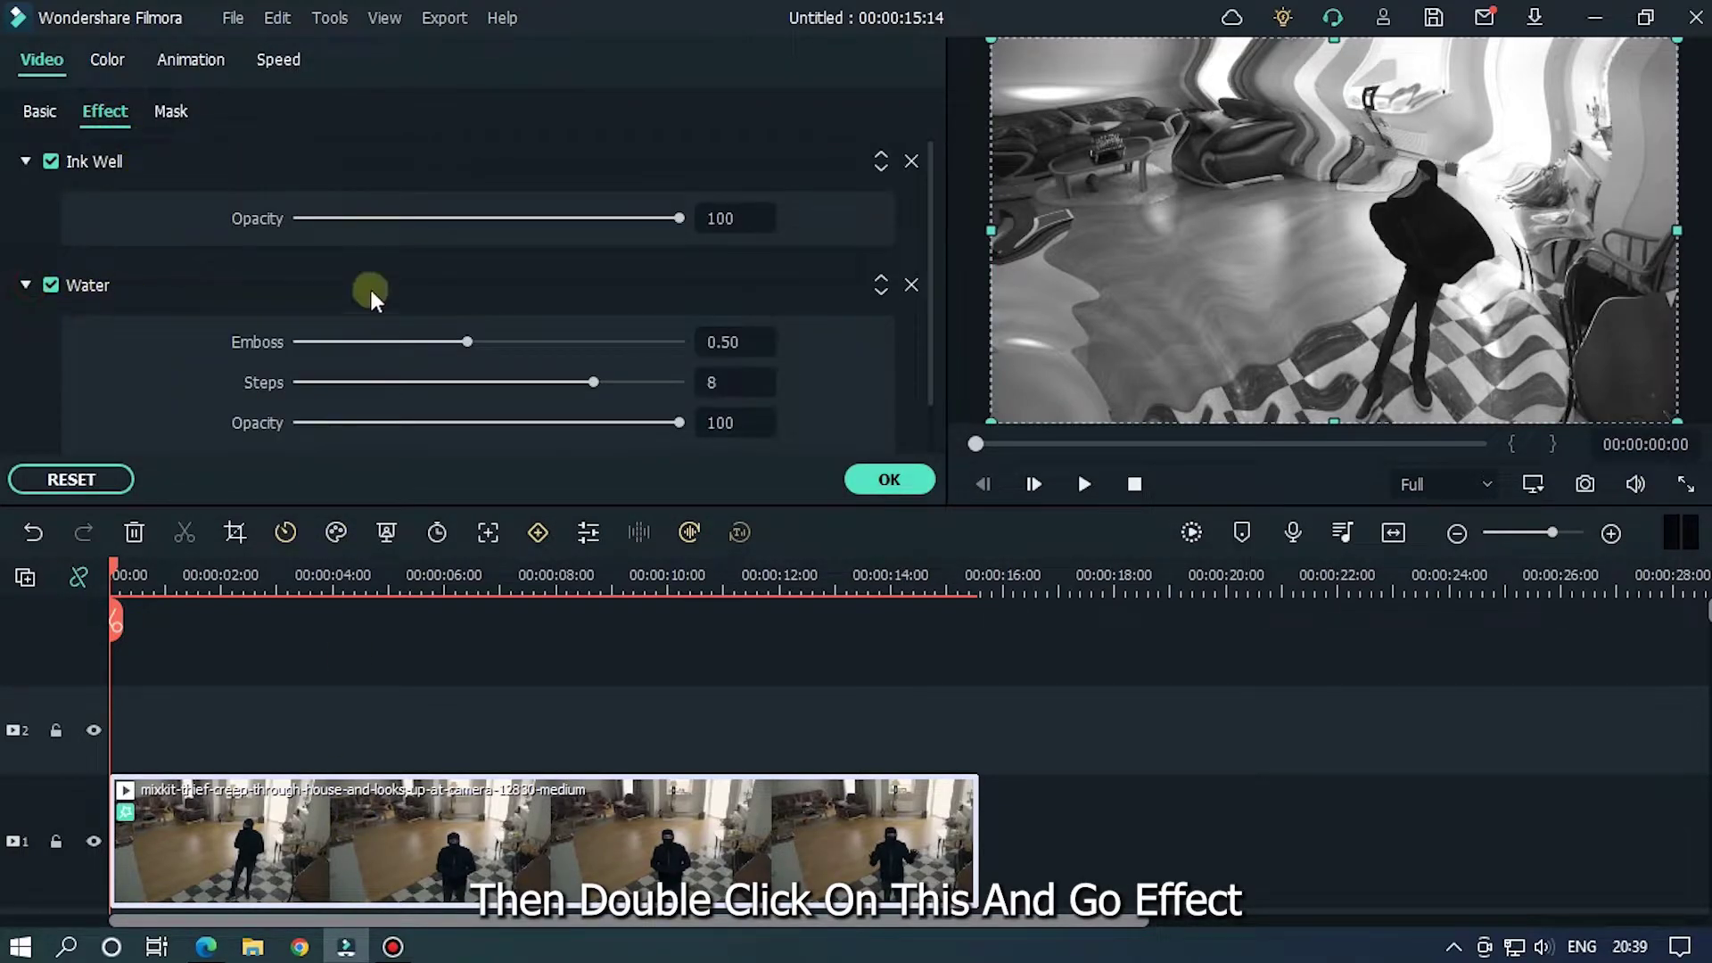
scroll(878, 286, down, 1)
click(718, 284)
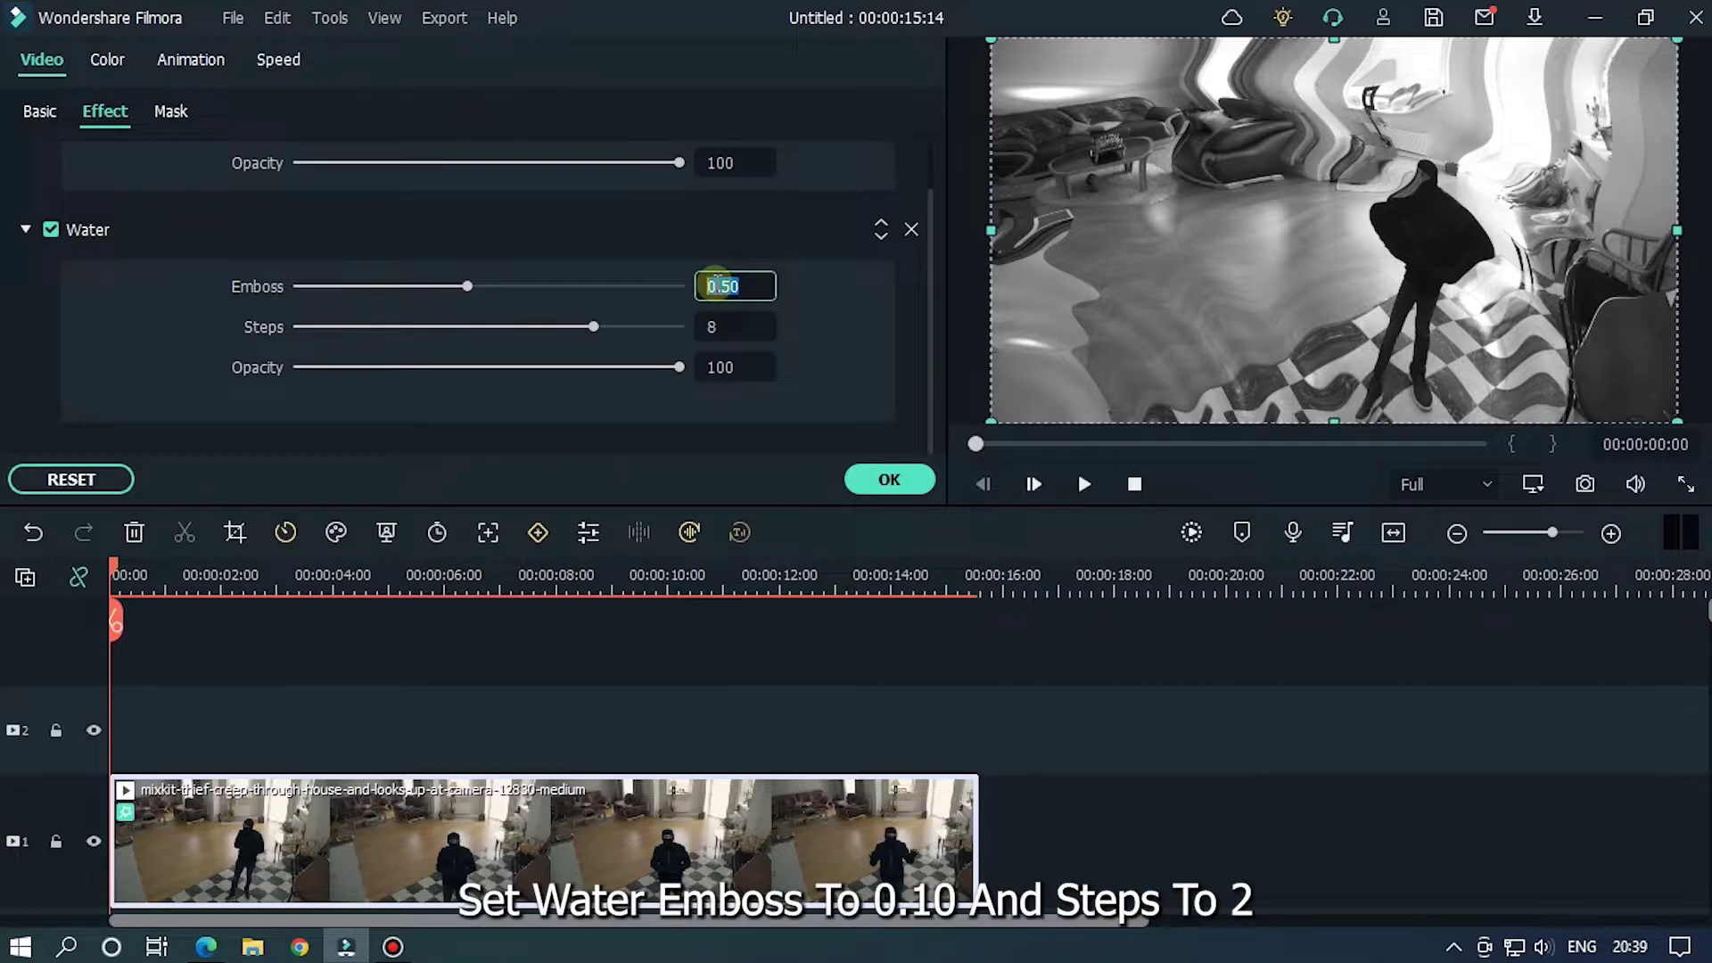
key(Return)
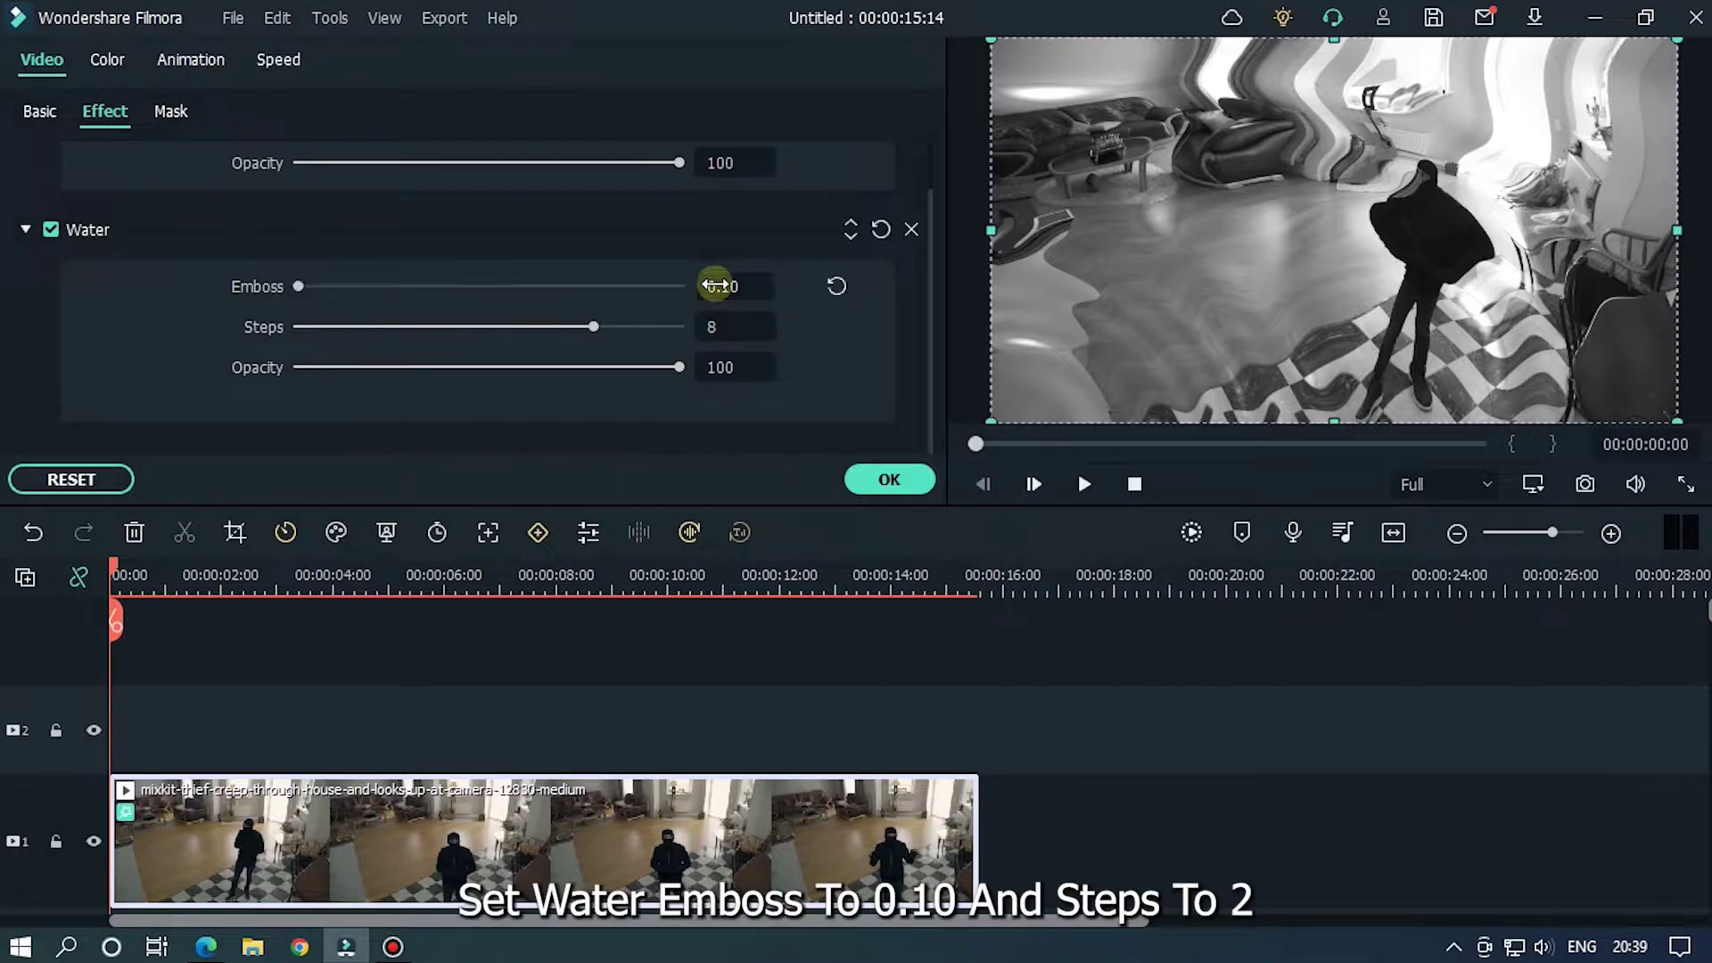
click(722, 326)
key(BackSpace)
text(2)
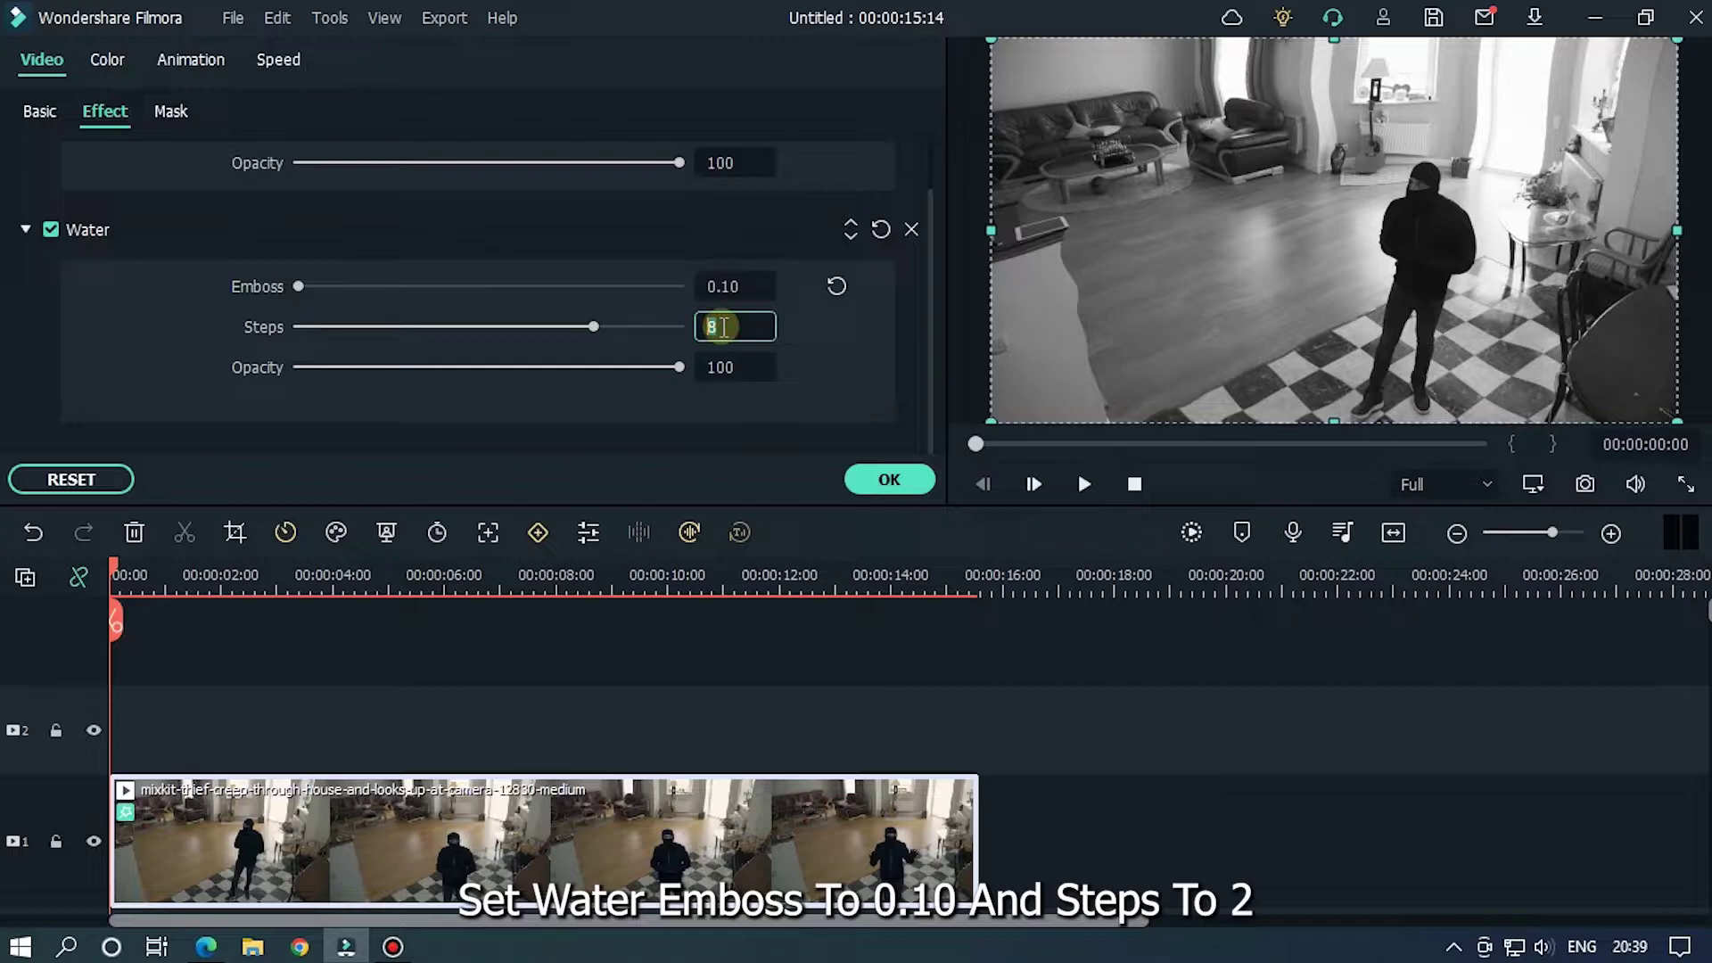
key(Return)
click(723, 361)
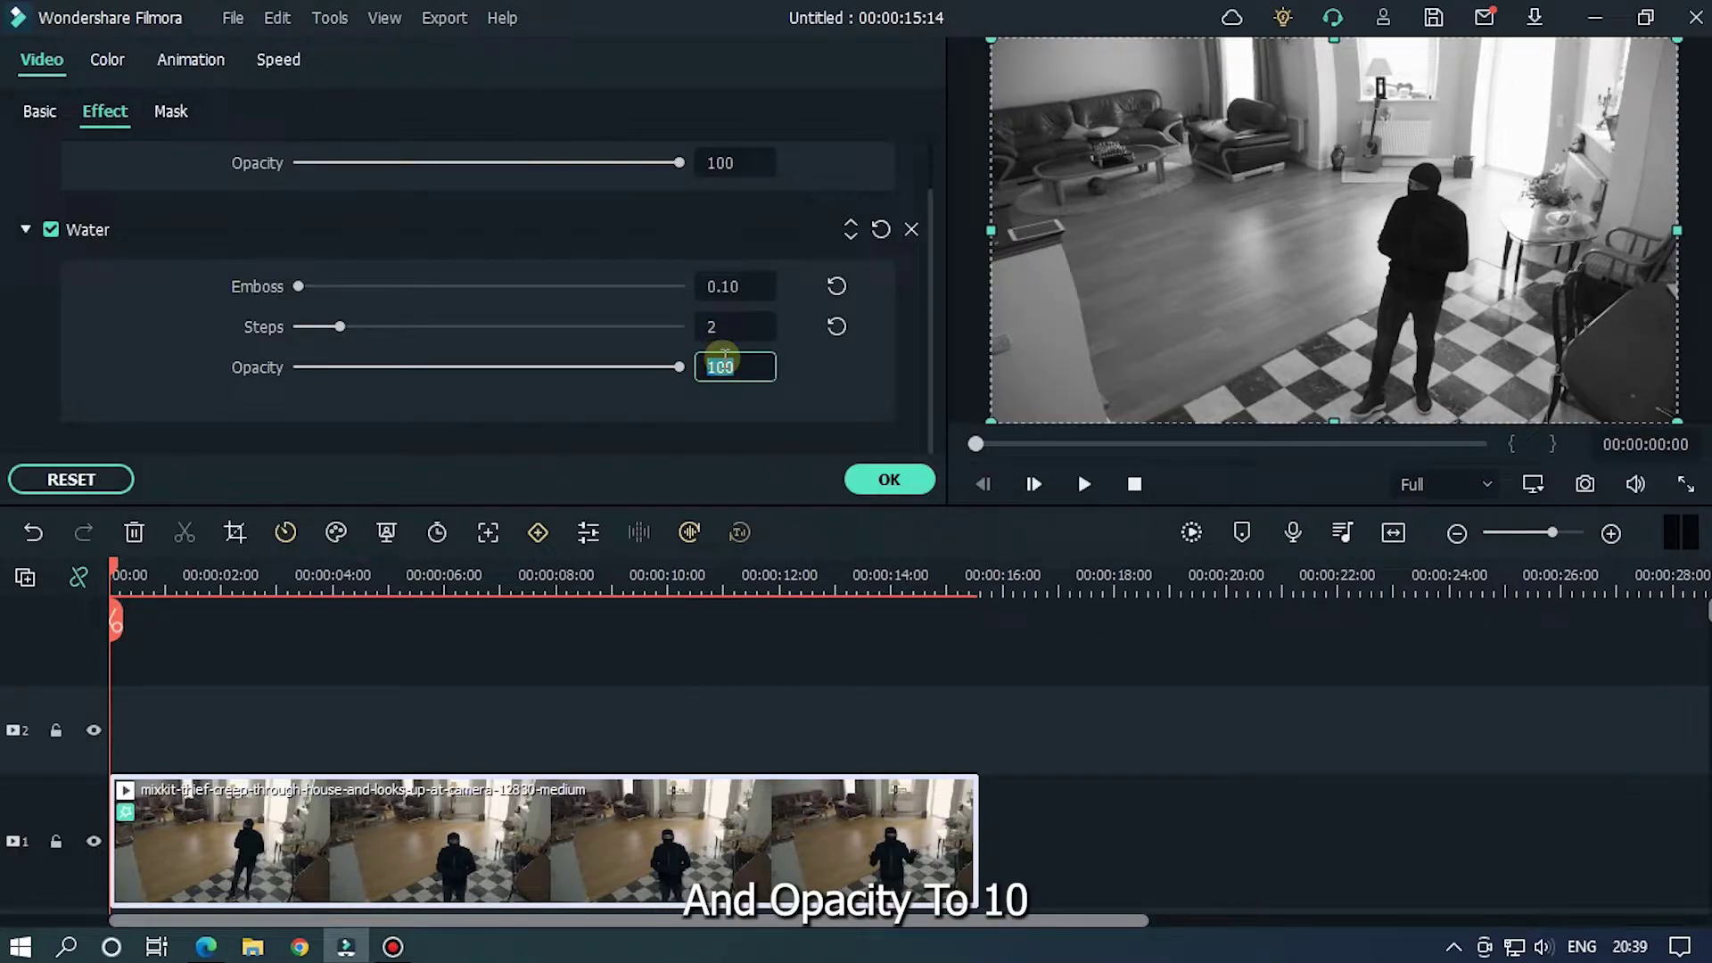
text(10)
key(Return)
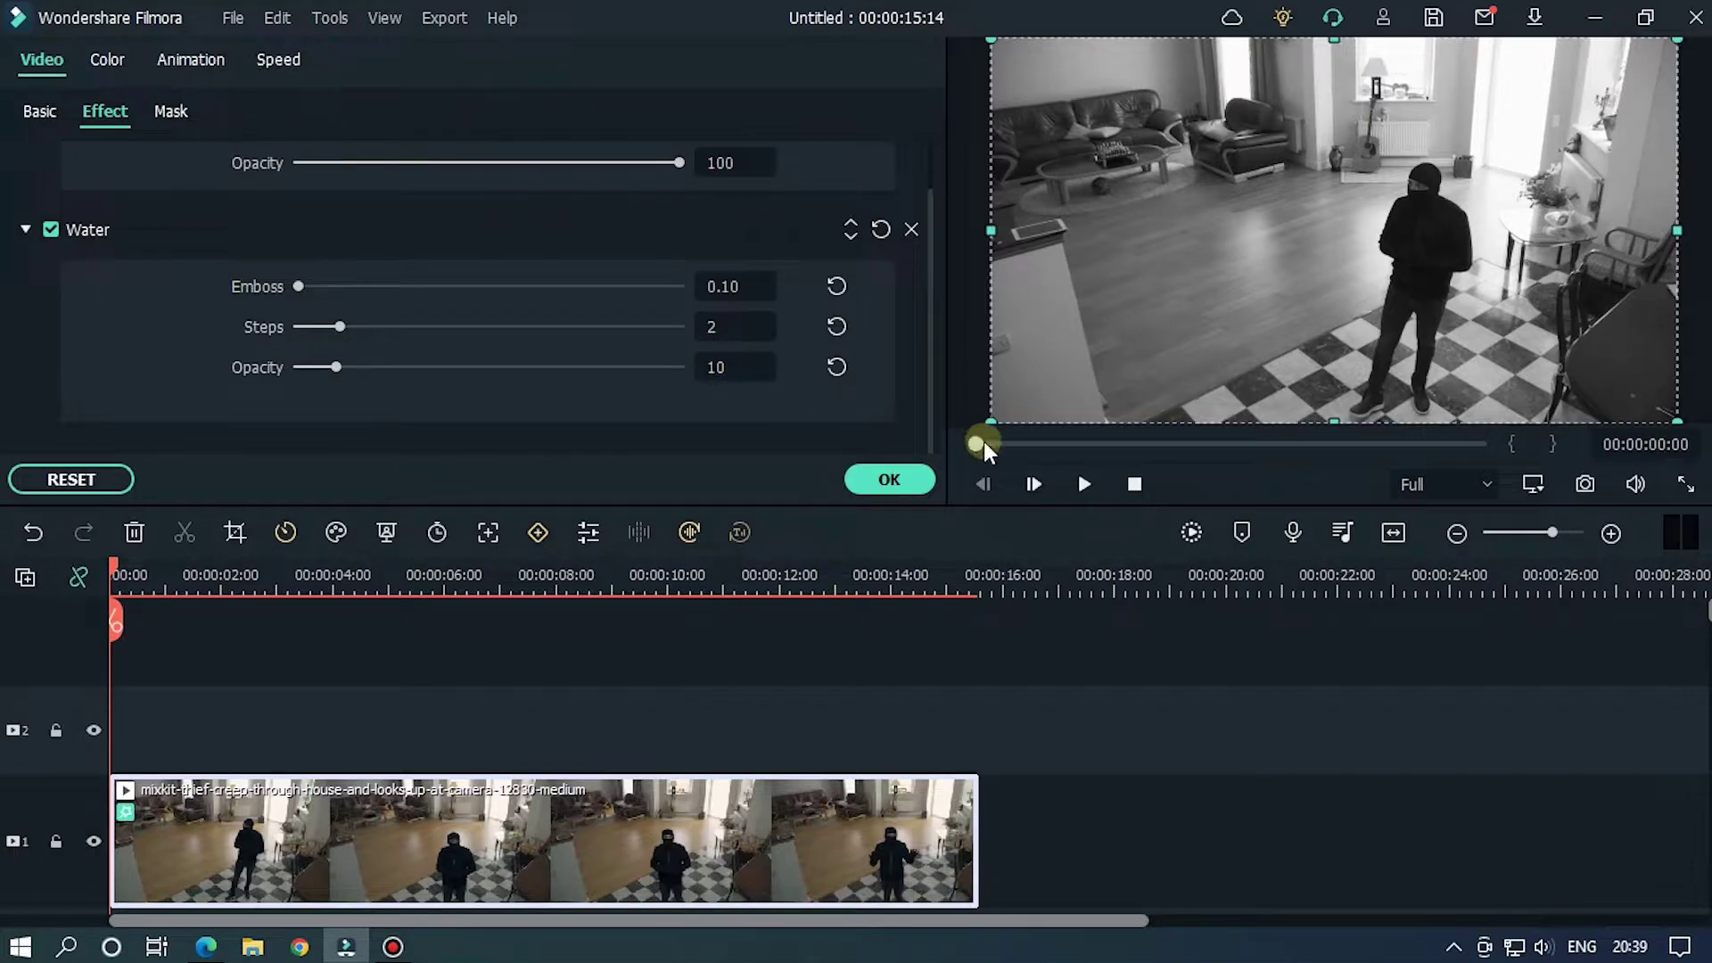
Preview the subtle wave effect and accept the settings
key(space)
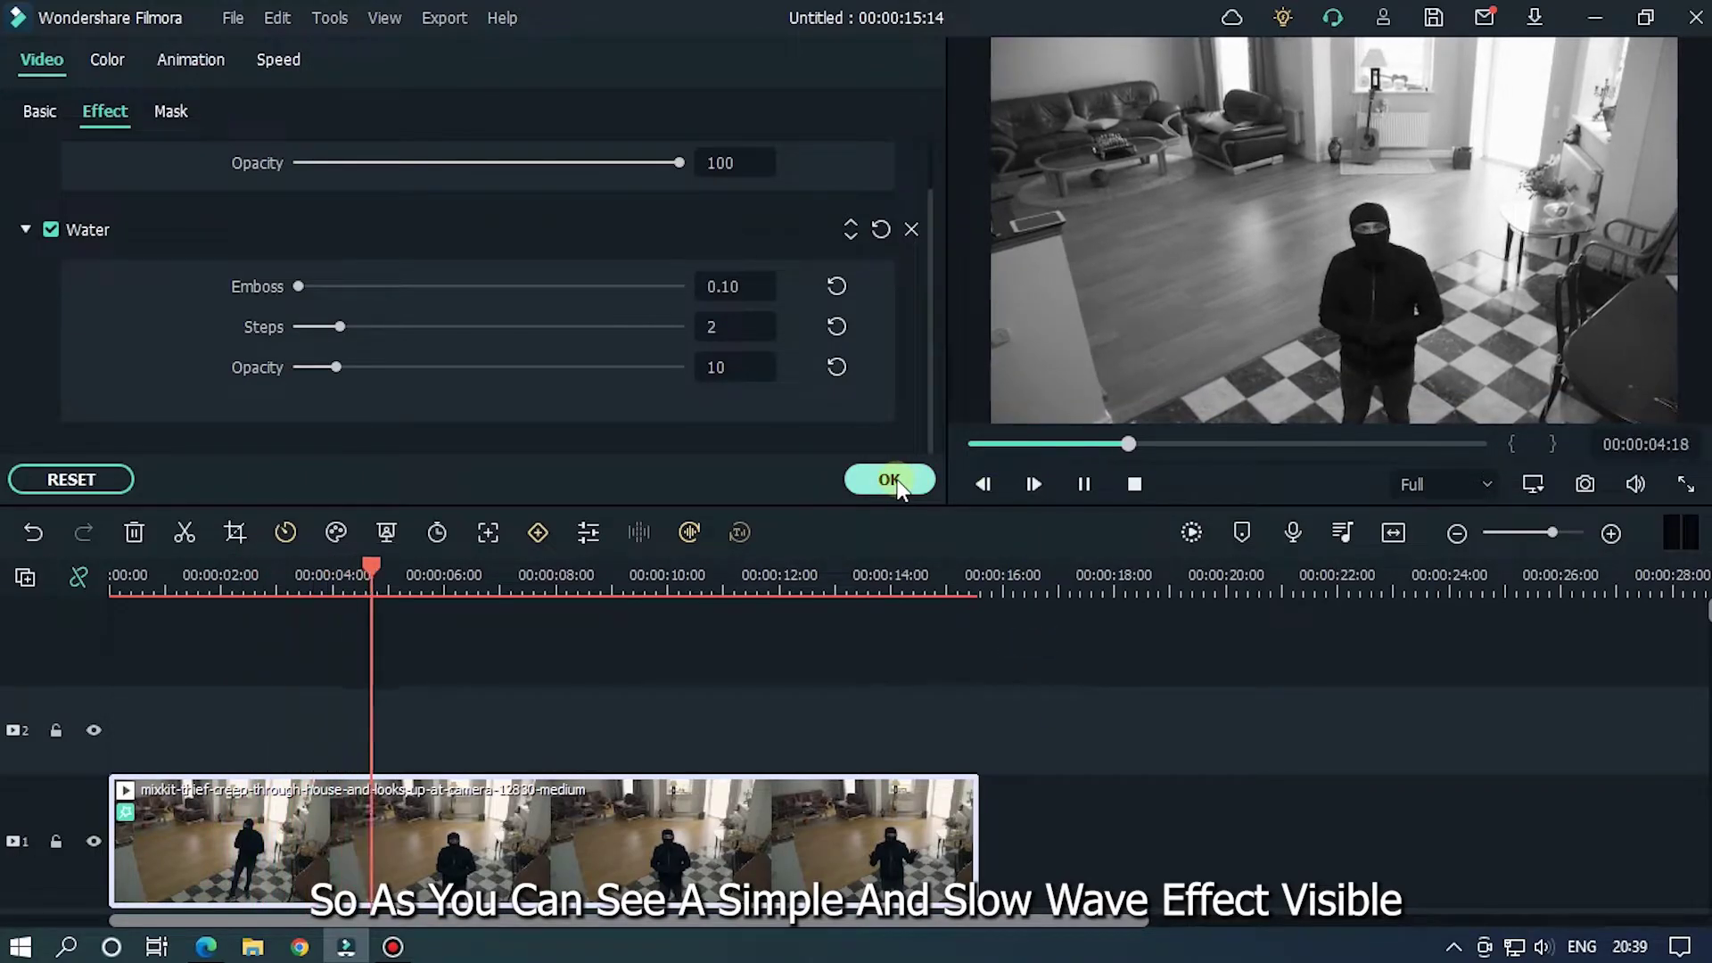
click(1030, 445)
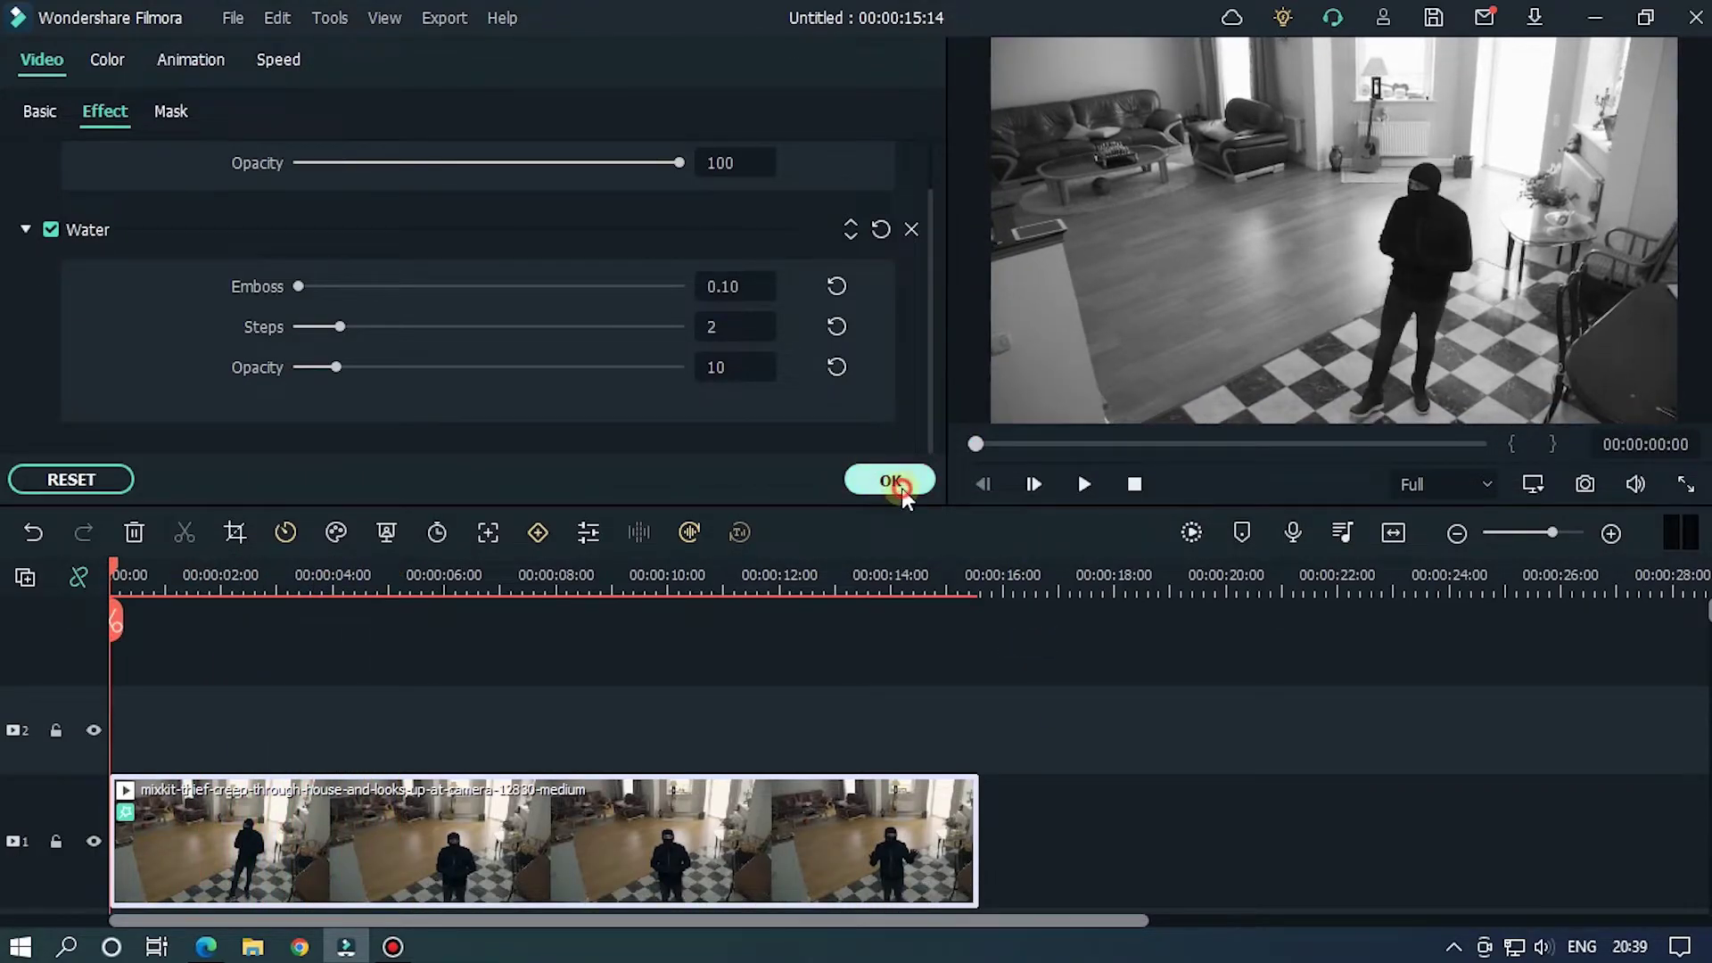
click(901, 486)
Ctrl-stretch the thief clip to Slow 0.75x, making the project 00:00:20:16, and play it back
scroll(1041, 715, down, 1)
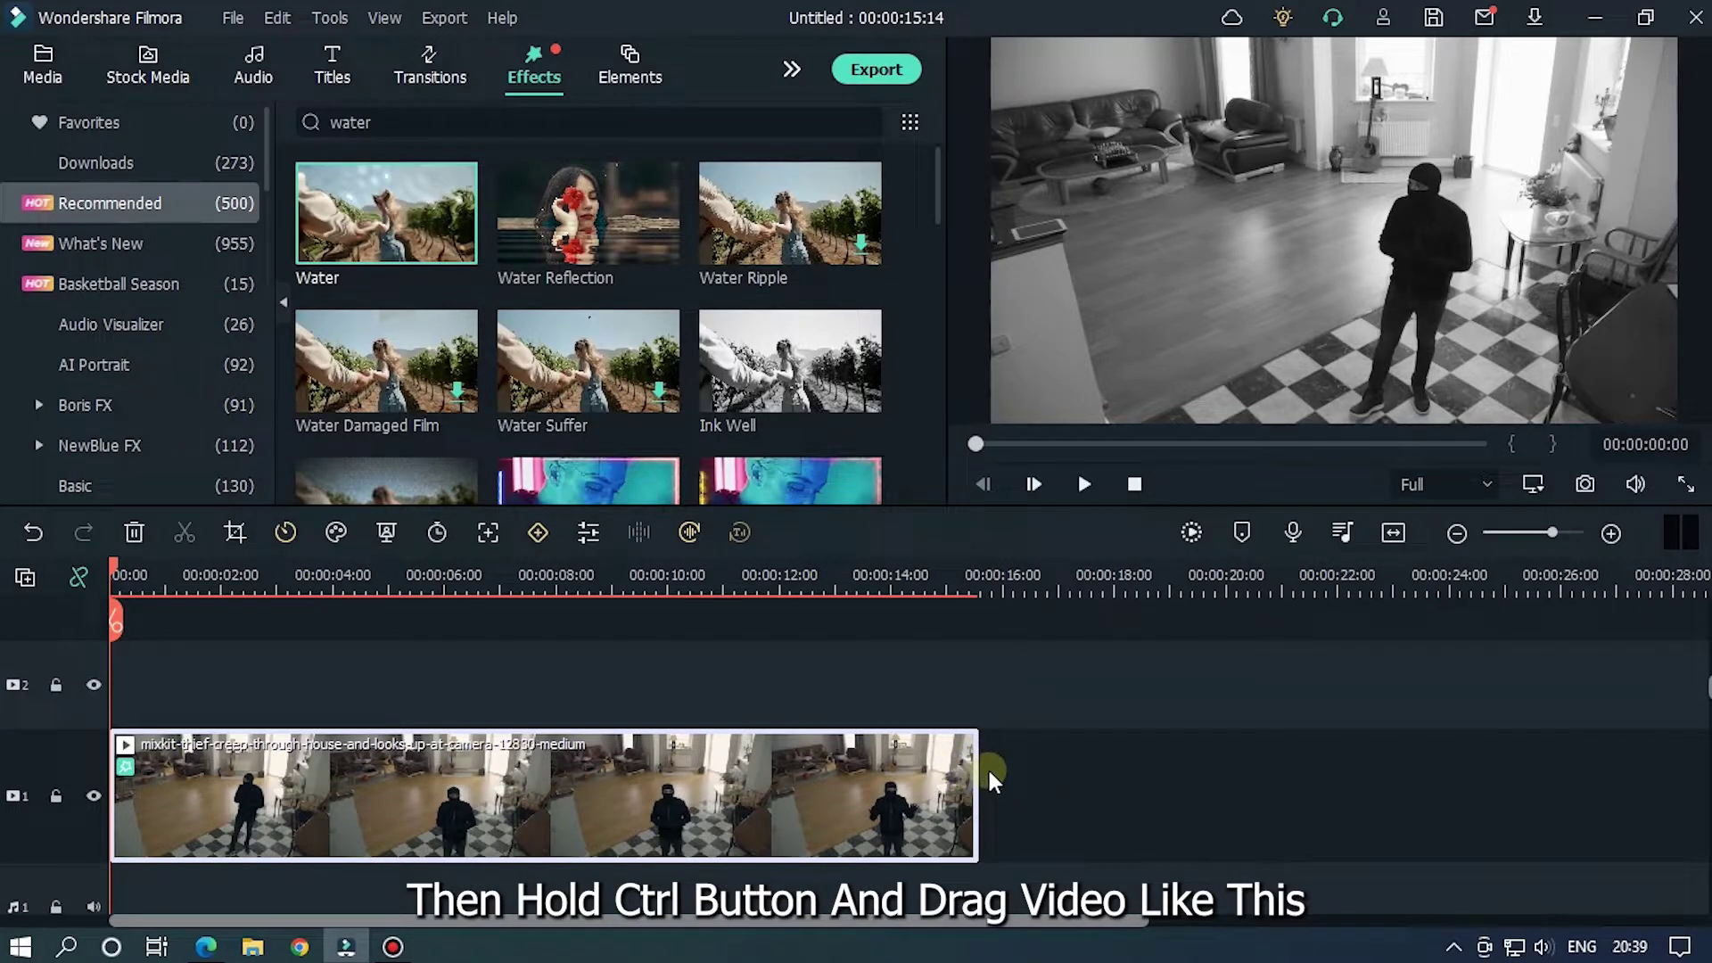
key(ctrl)
drag(974, 753, 1262, 751)
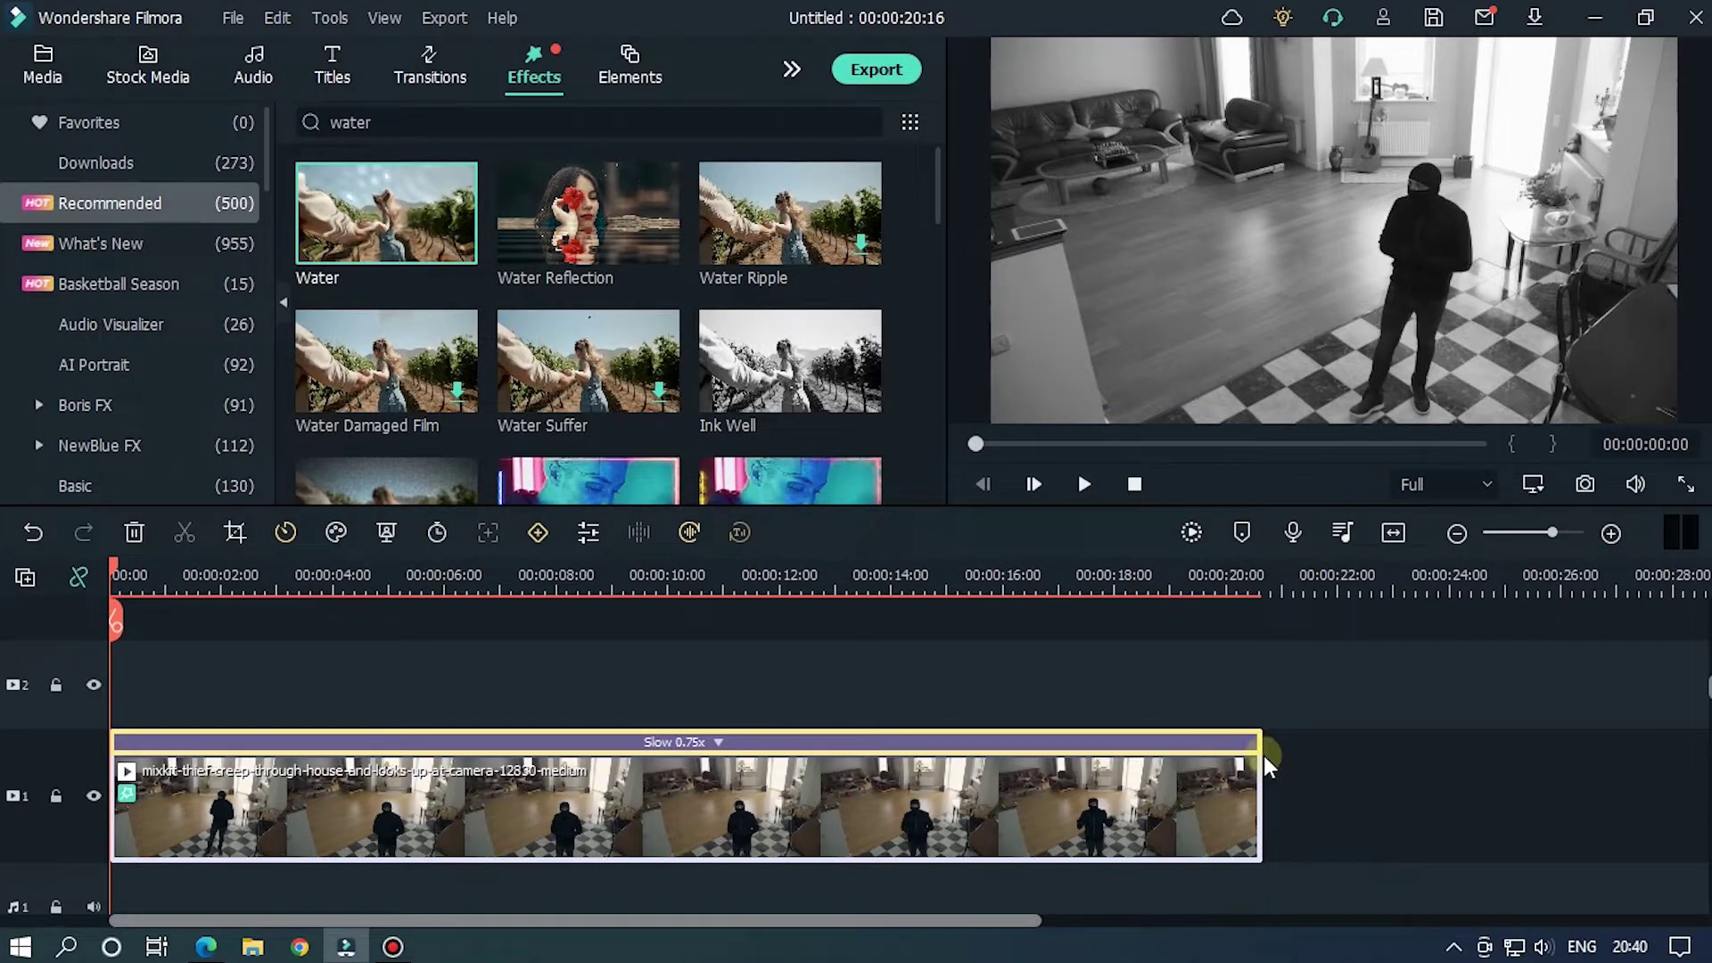
click(1084, 483)
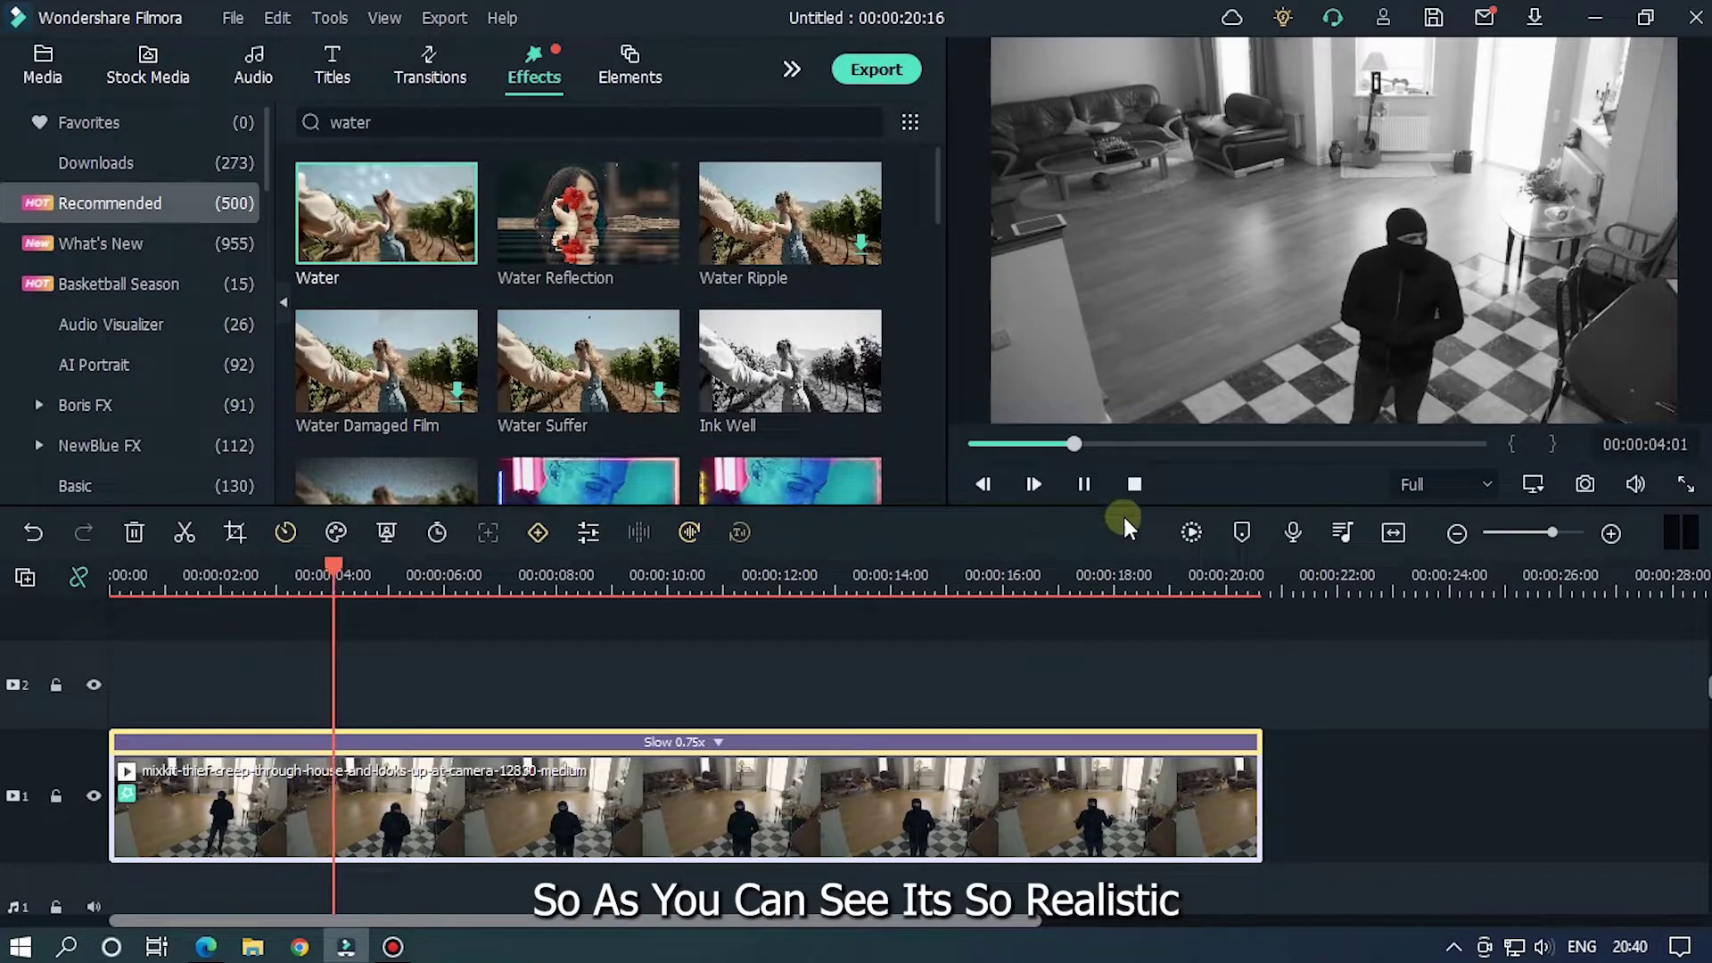
drag(1068, 446, 925, 435)
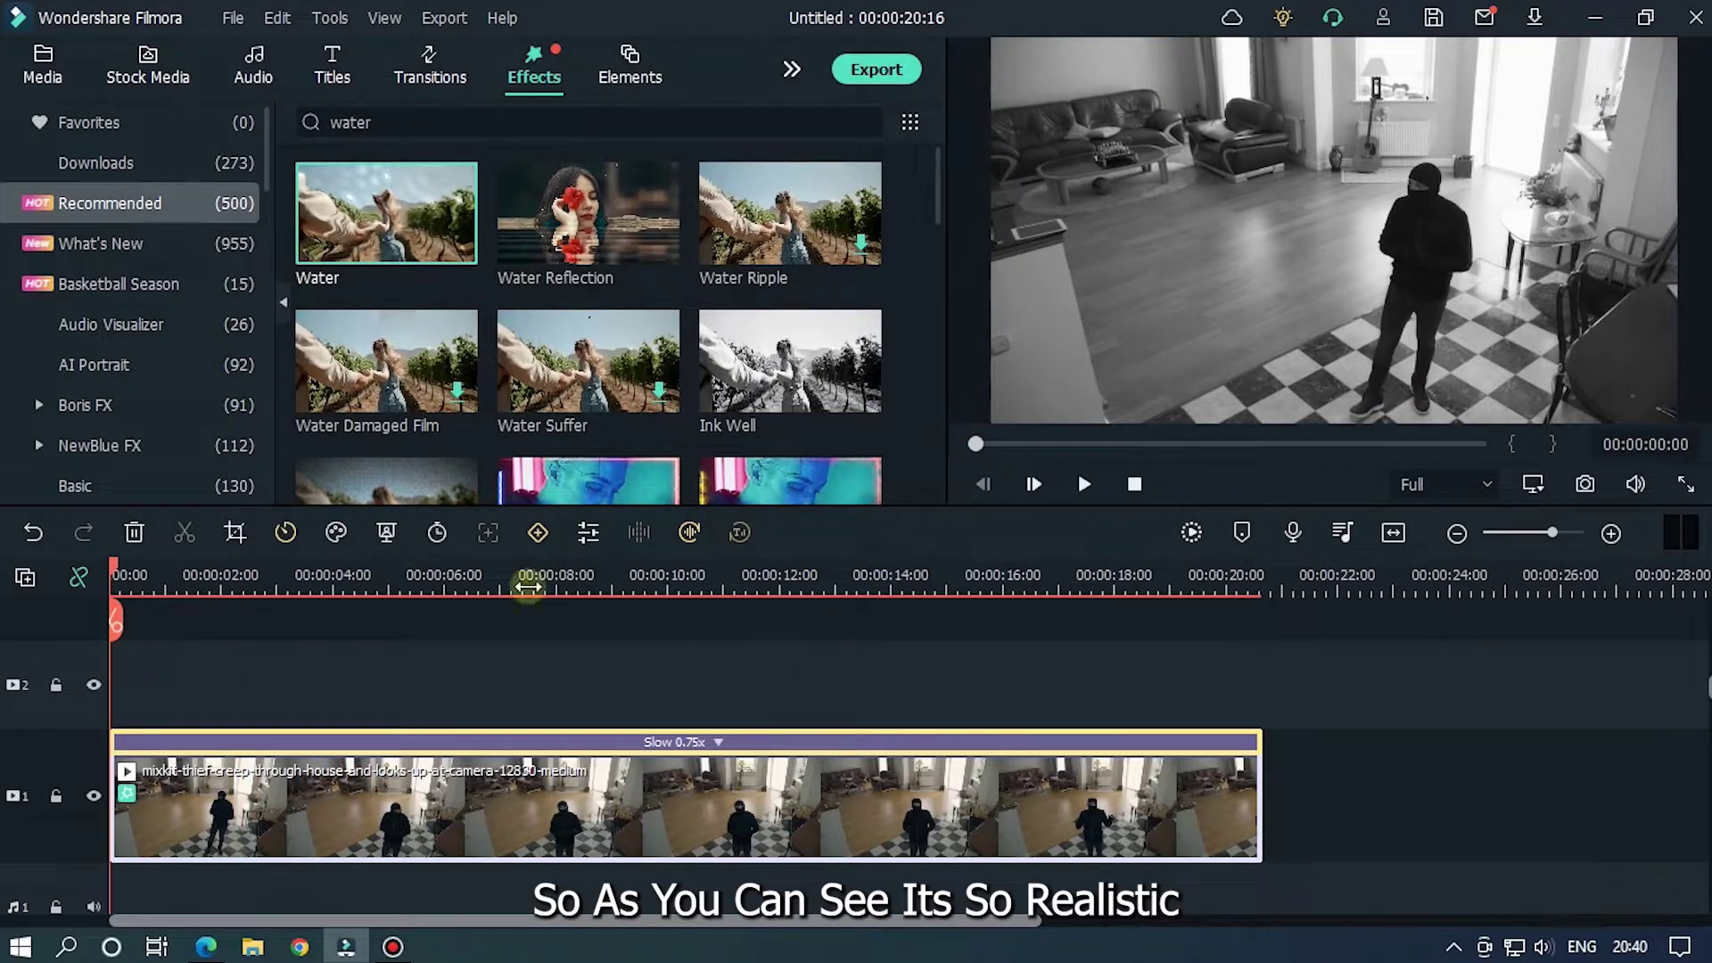
click(46, 54)
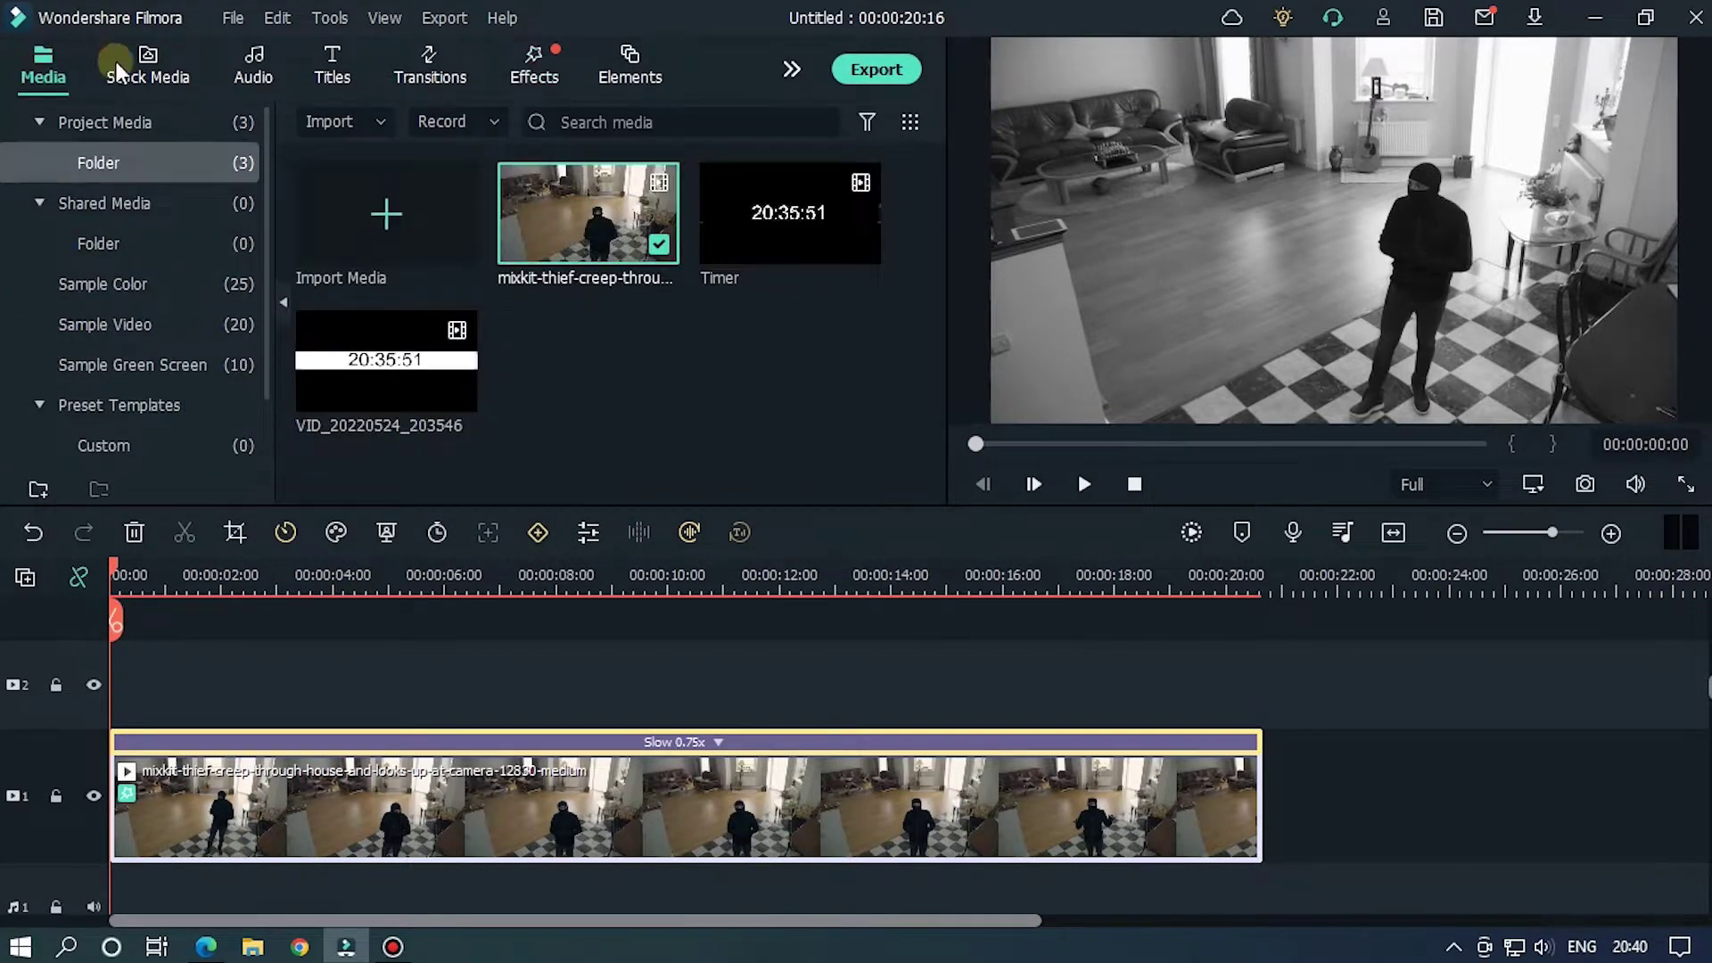
Browse File Explorer to the Channel 2 > Drive Folder > Texture folder
click(252, 947)
scroll(726, 549, down, 2)
scroll(725, 549, down, 3)
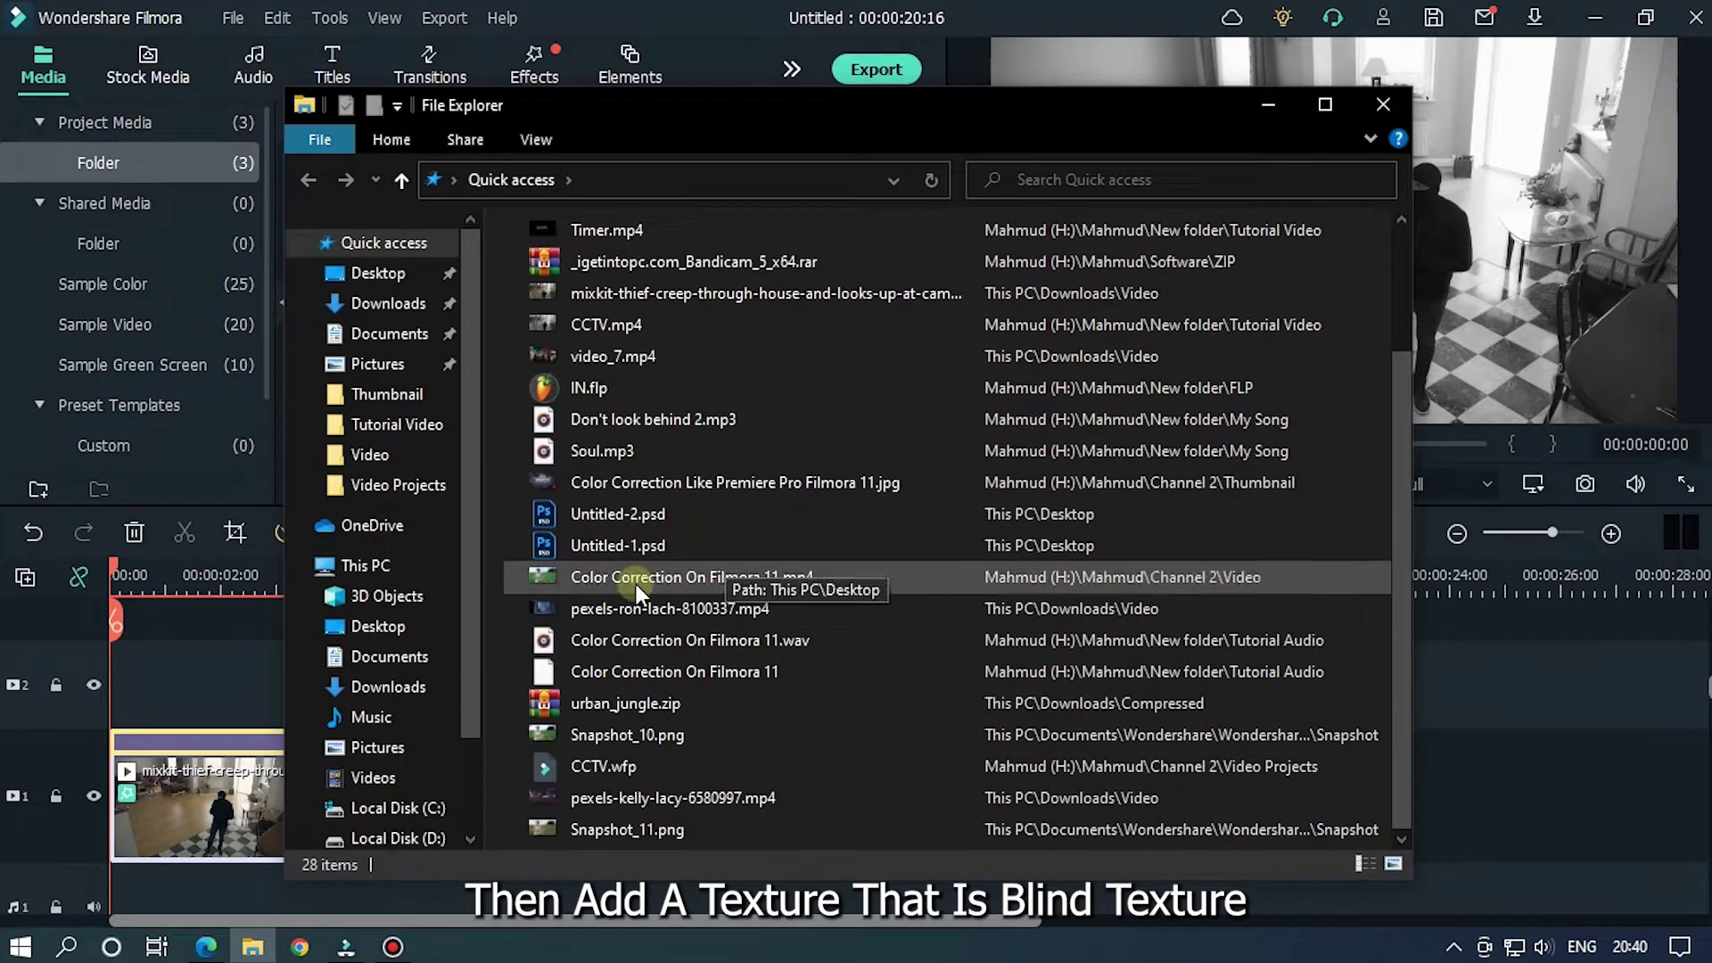
click(397, 425)
click(617, 183)
double_click(579, 392)
click(602, 180)
click(619, 179)
double_click(579, 264)
click(592, 270)
double_click(595, 280)
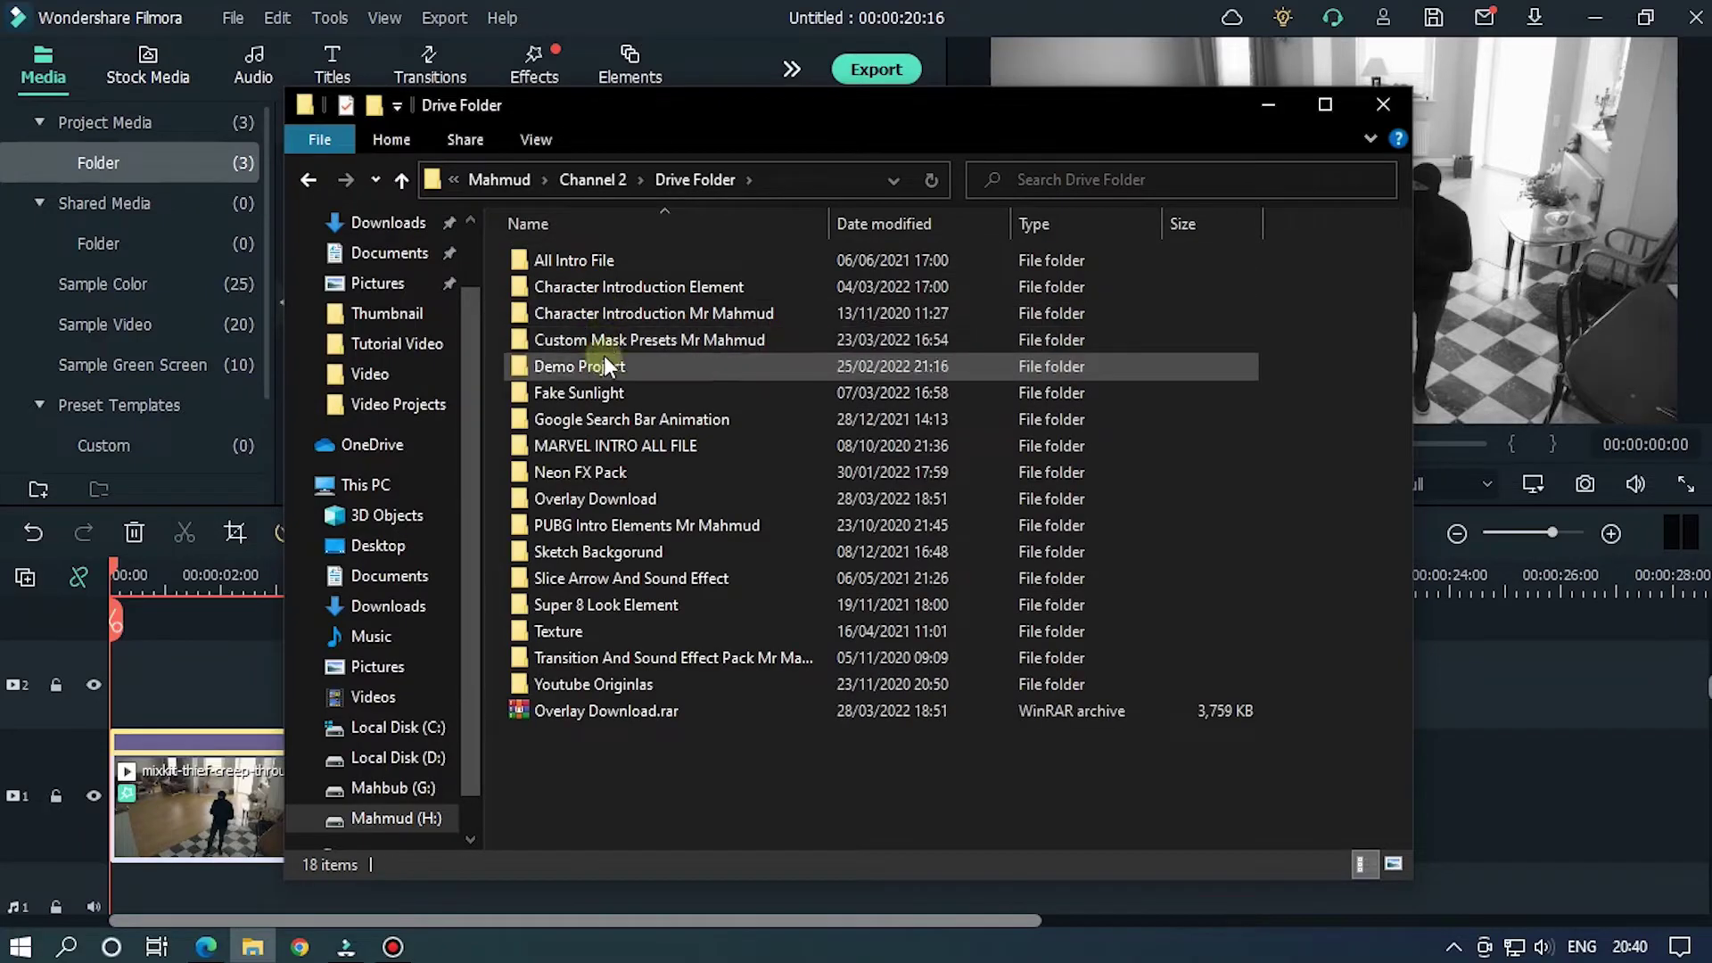
double_click(599, 633)
Bring Blind Texture.png into Filmora's media bin and minimize Explorer
drag(951, 143, 1126, 156)
click(787, 314)
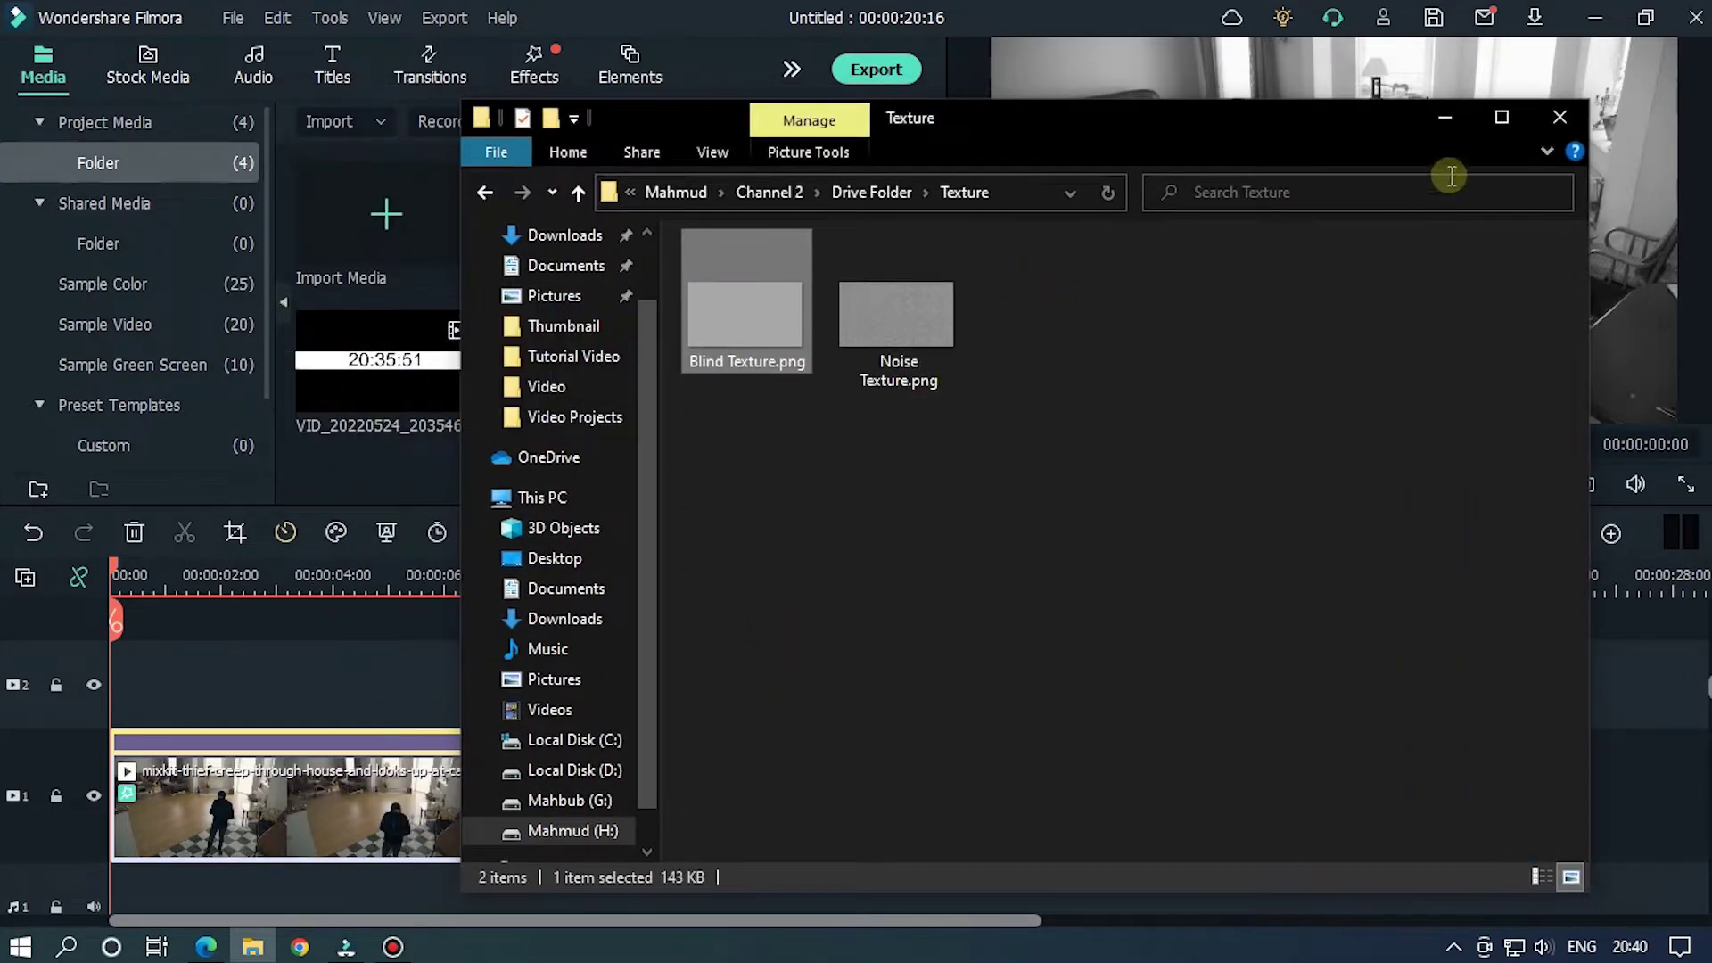
click(1446, 117)
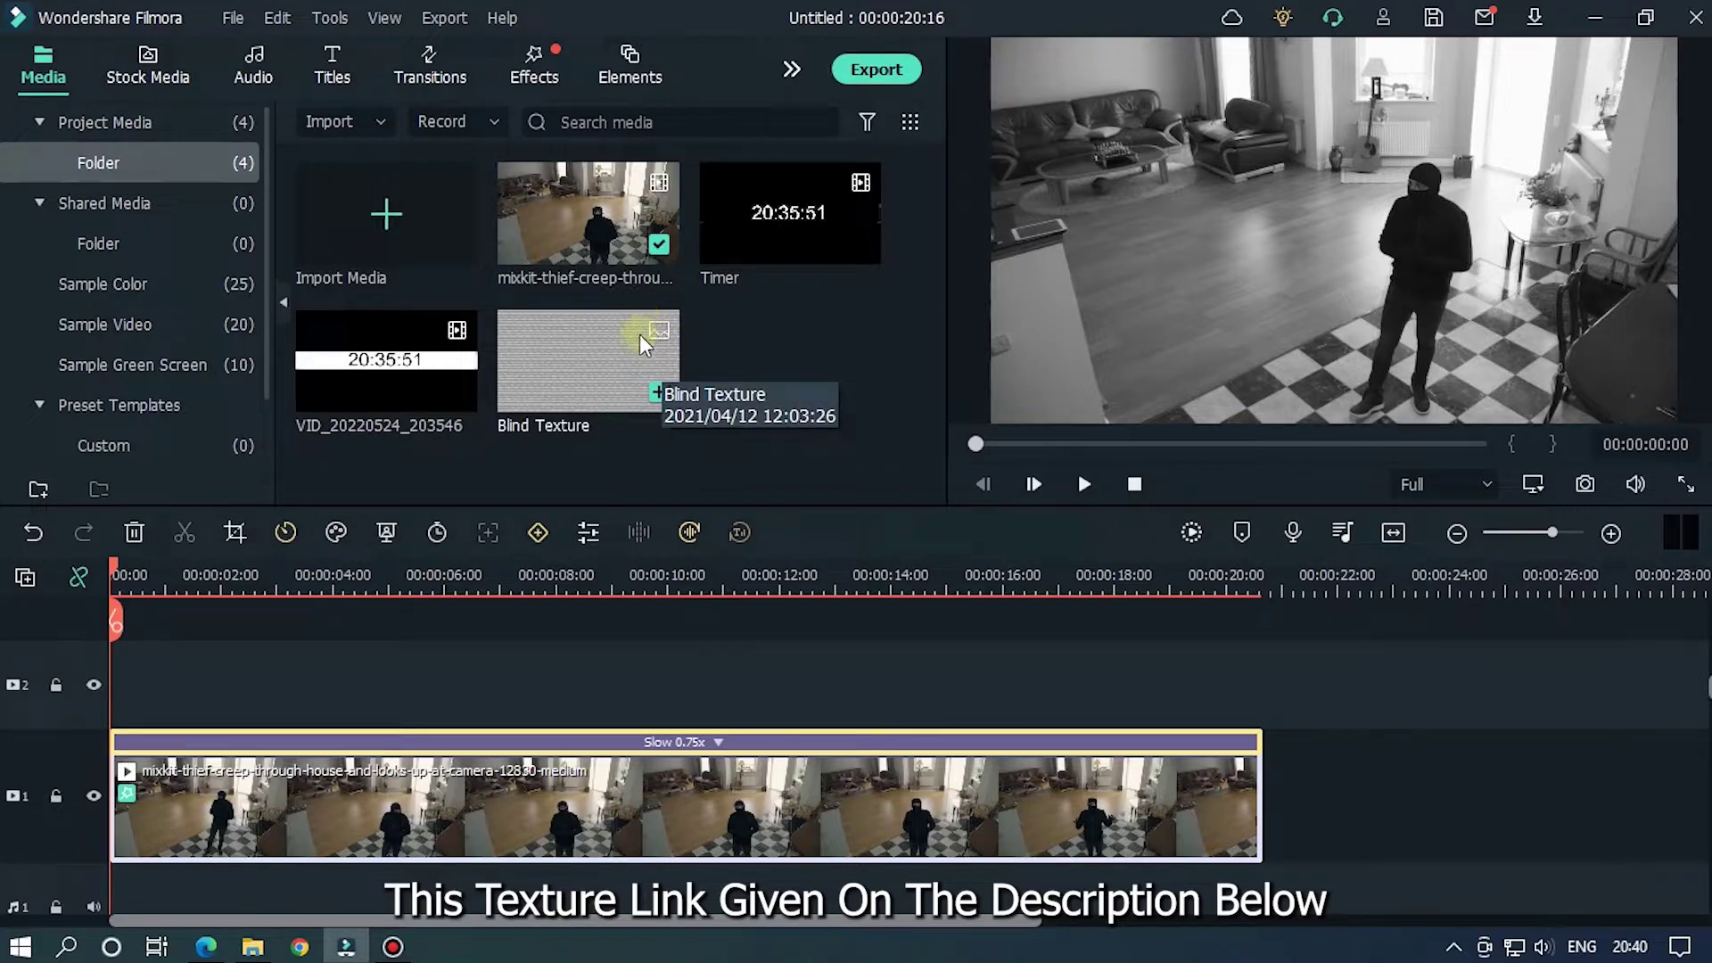
Place Blind Texture on the track above the video and stretch it to the video's end
drag(575, 369, 133, 713)
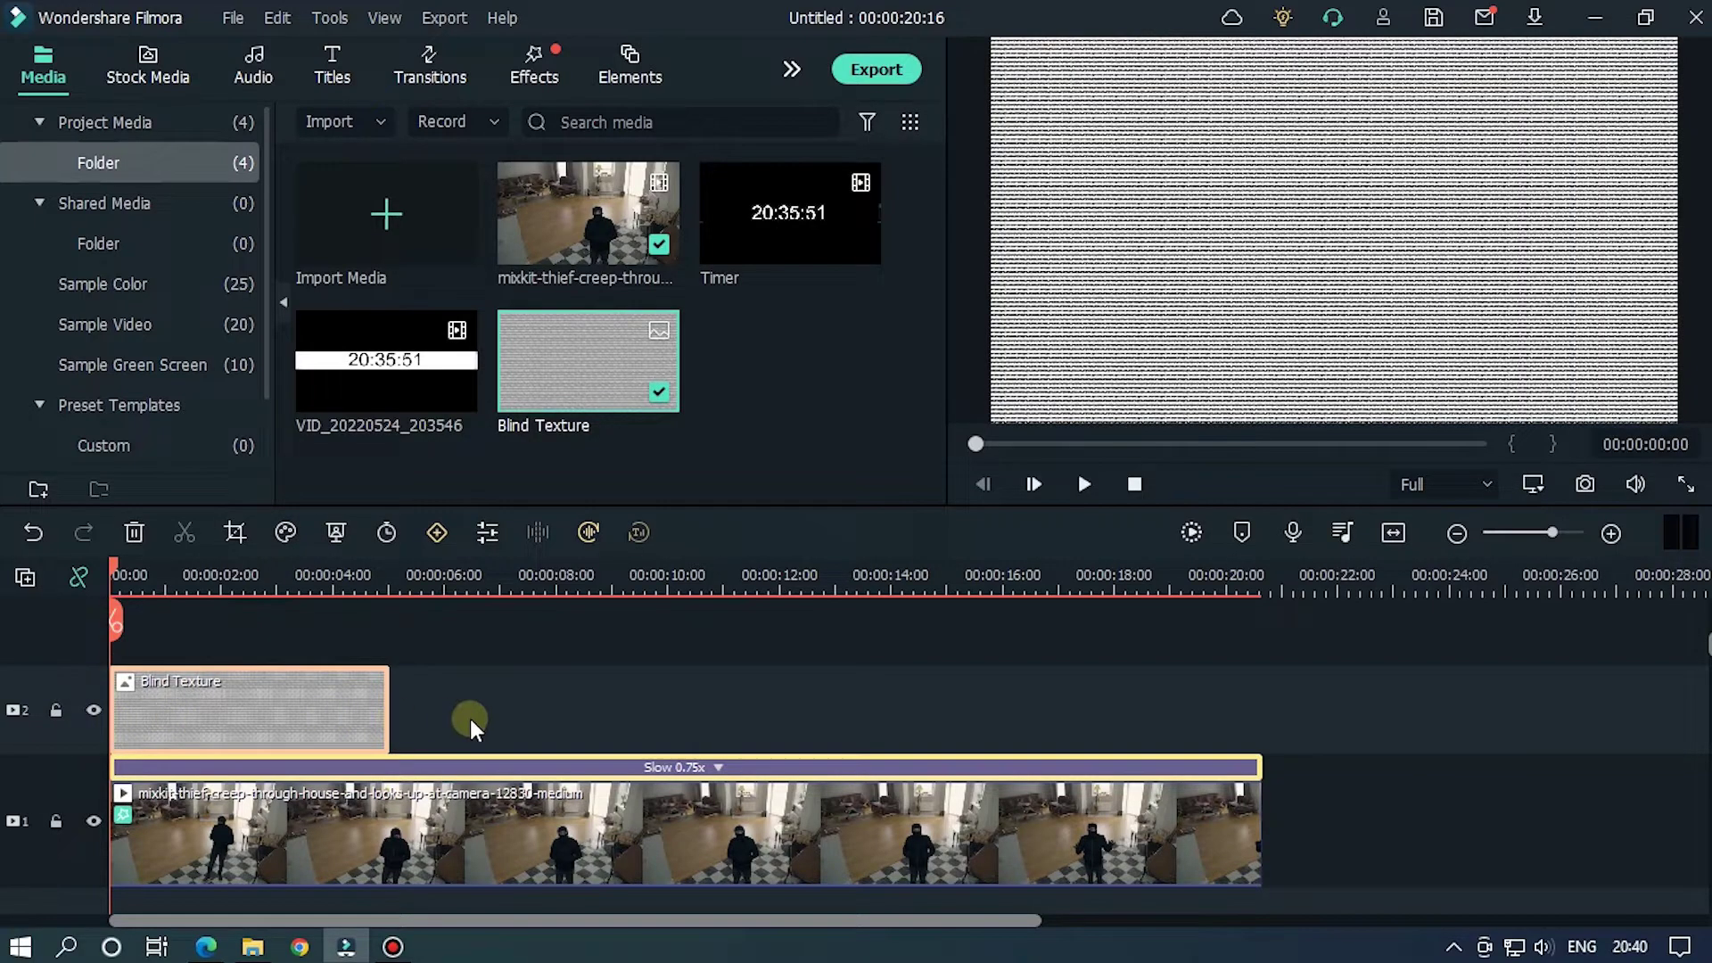
drag(399, 704, 1260, 707)
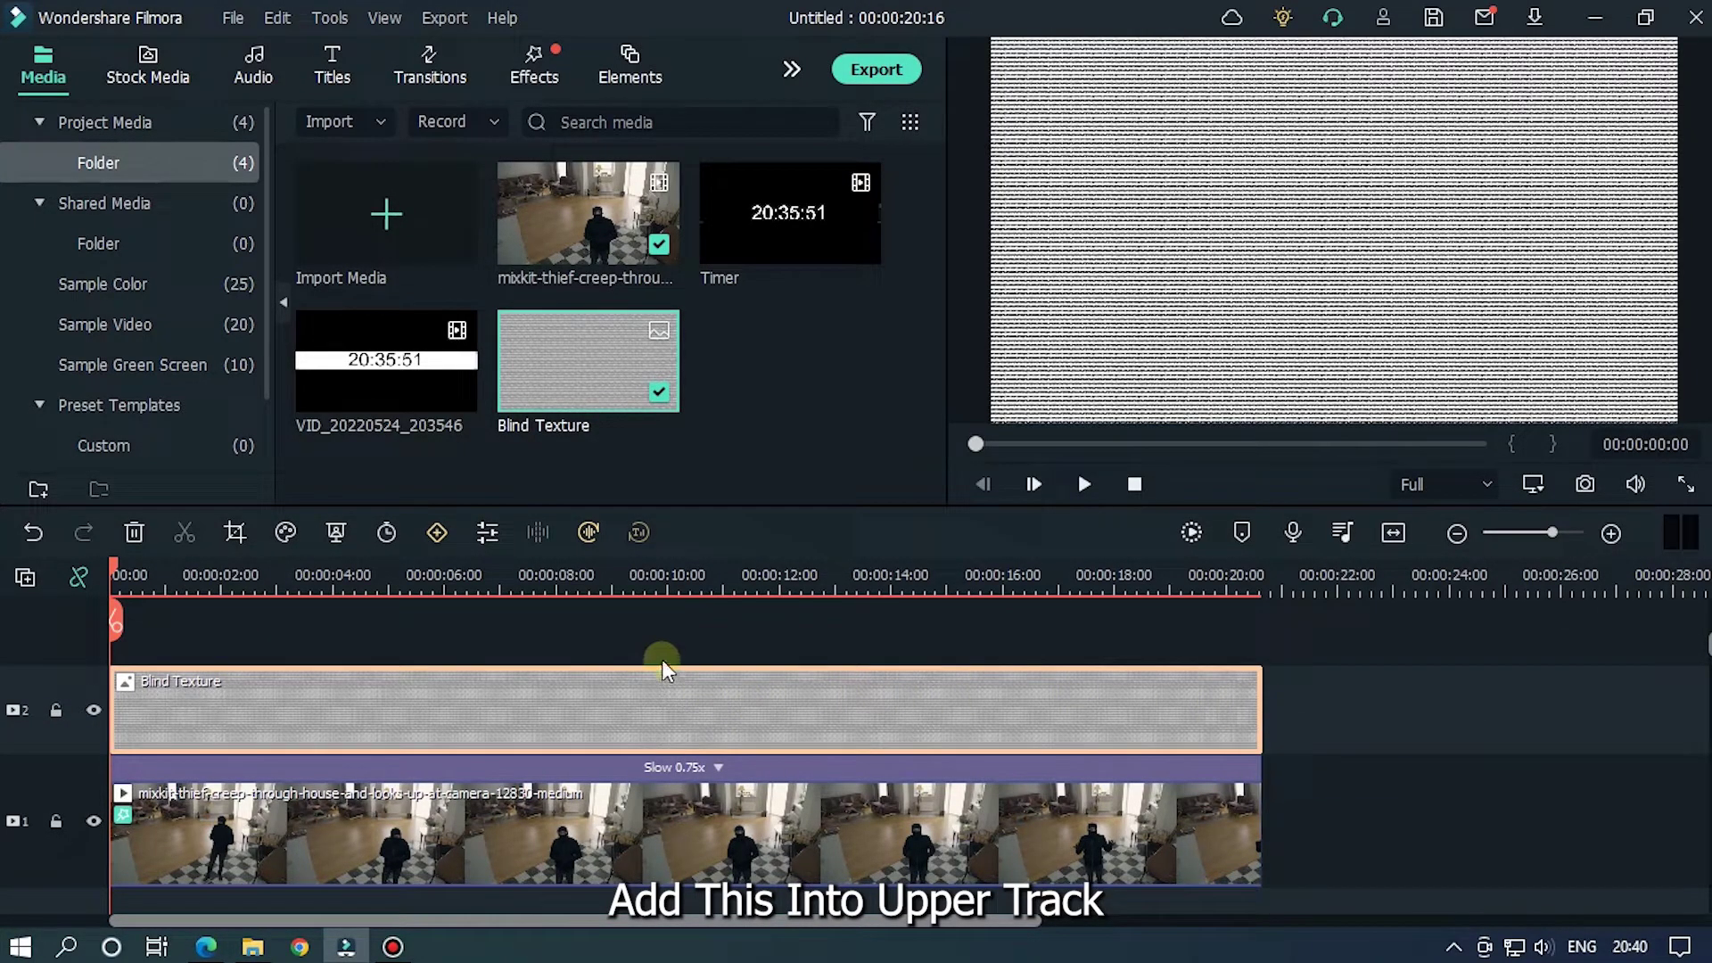
double_click(558, 708)
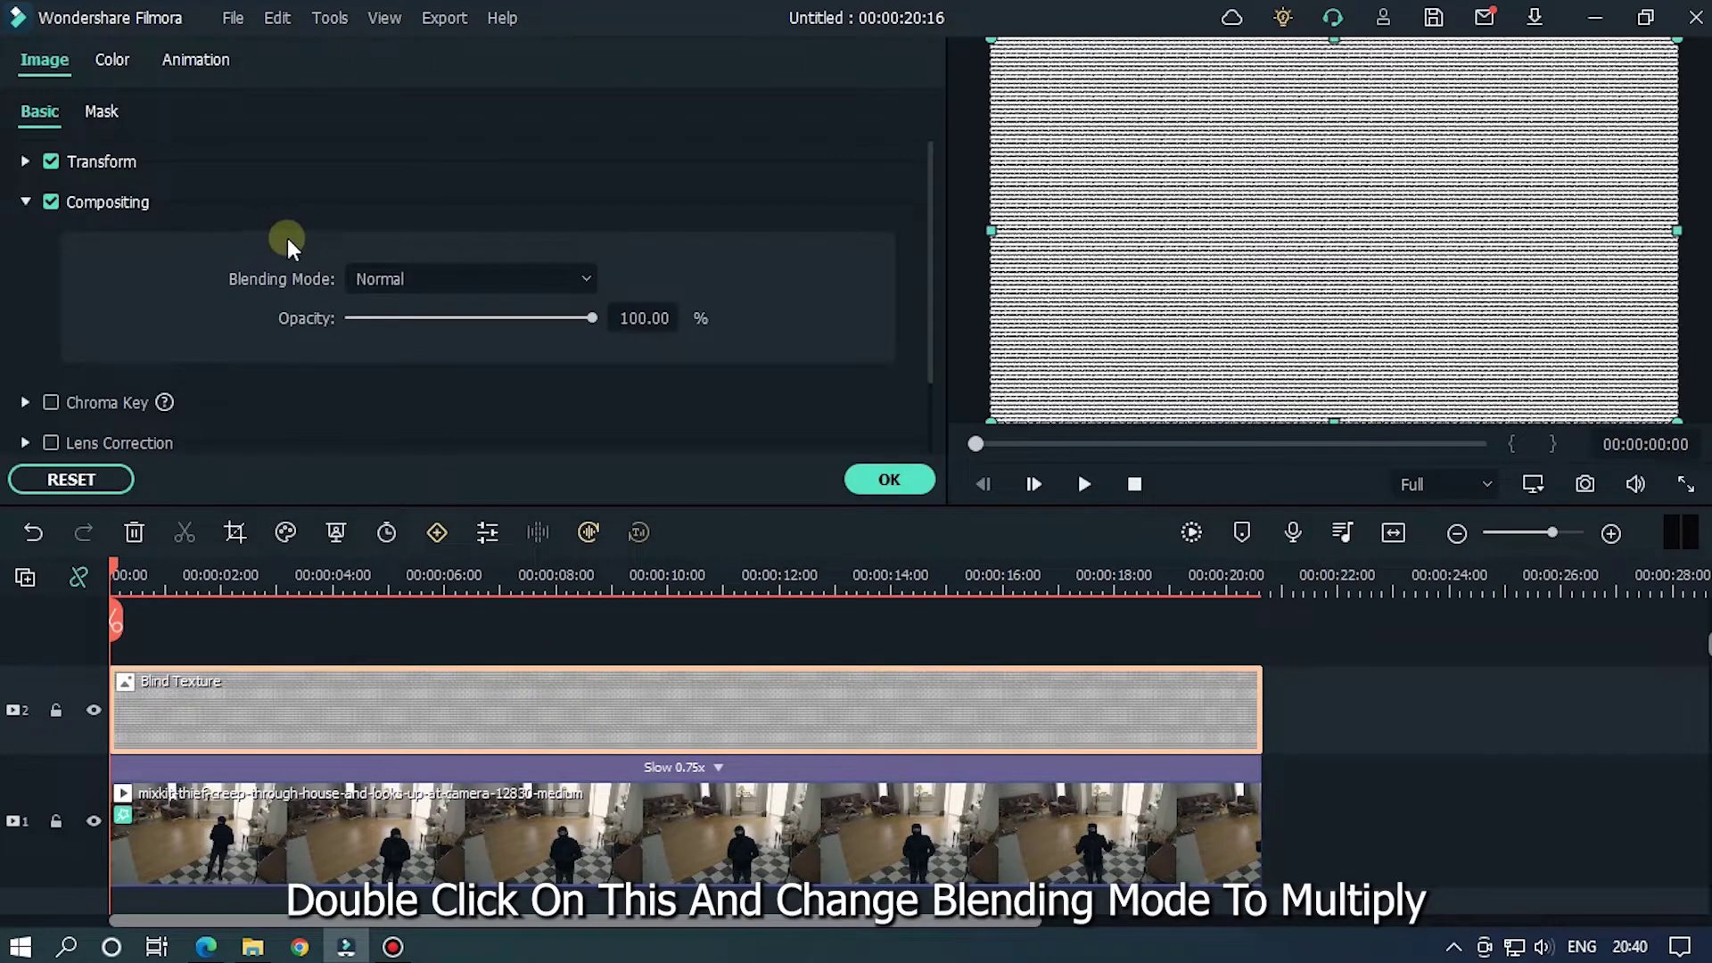
Blend the texture with Multiply at 30% opacity and preview the result
click(403, 267)
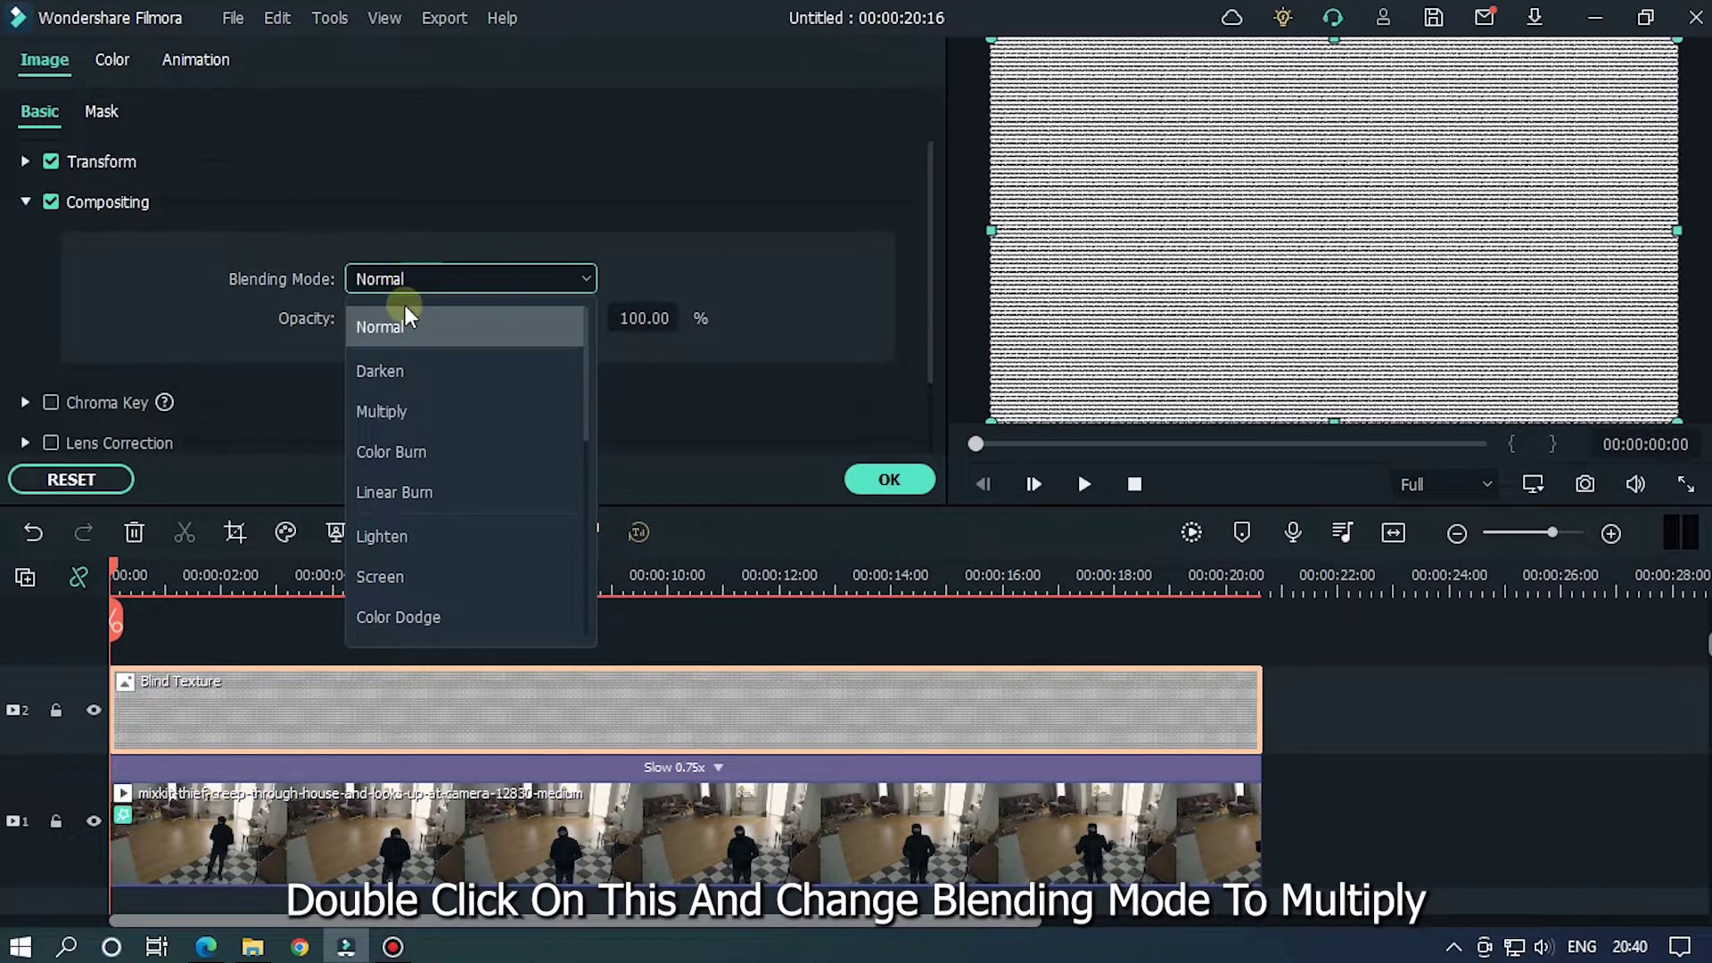
click(392, 401)
click(640, 320)
text(30)
key(Return)
click(978, 452)
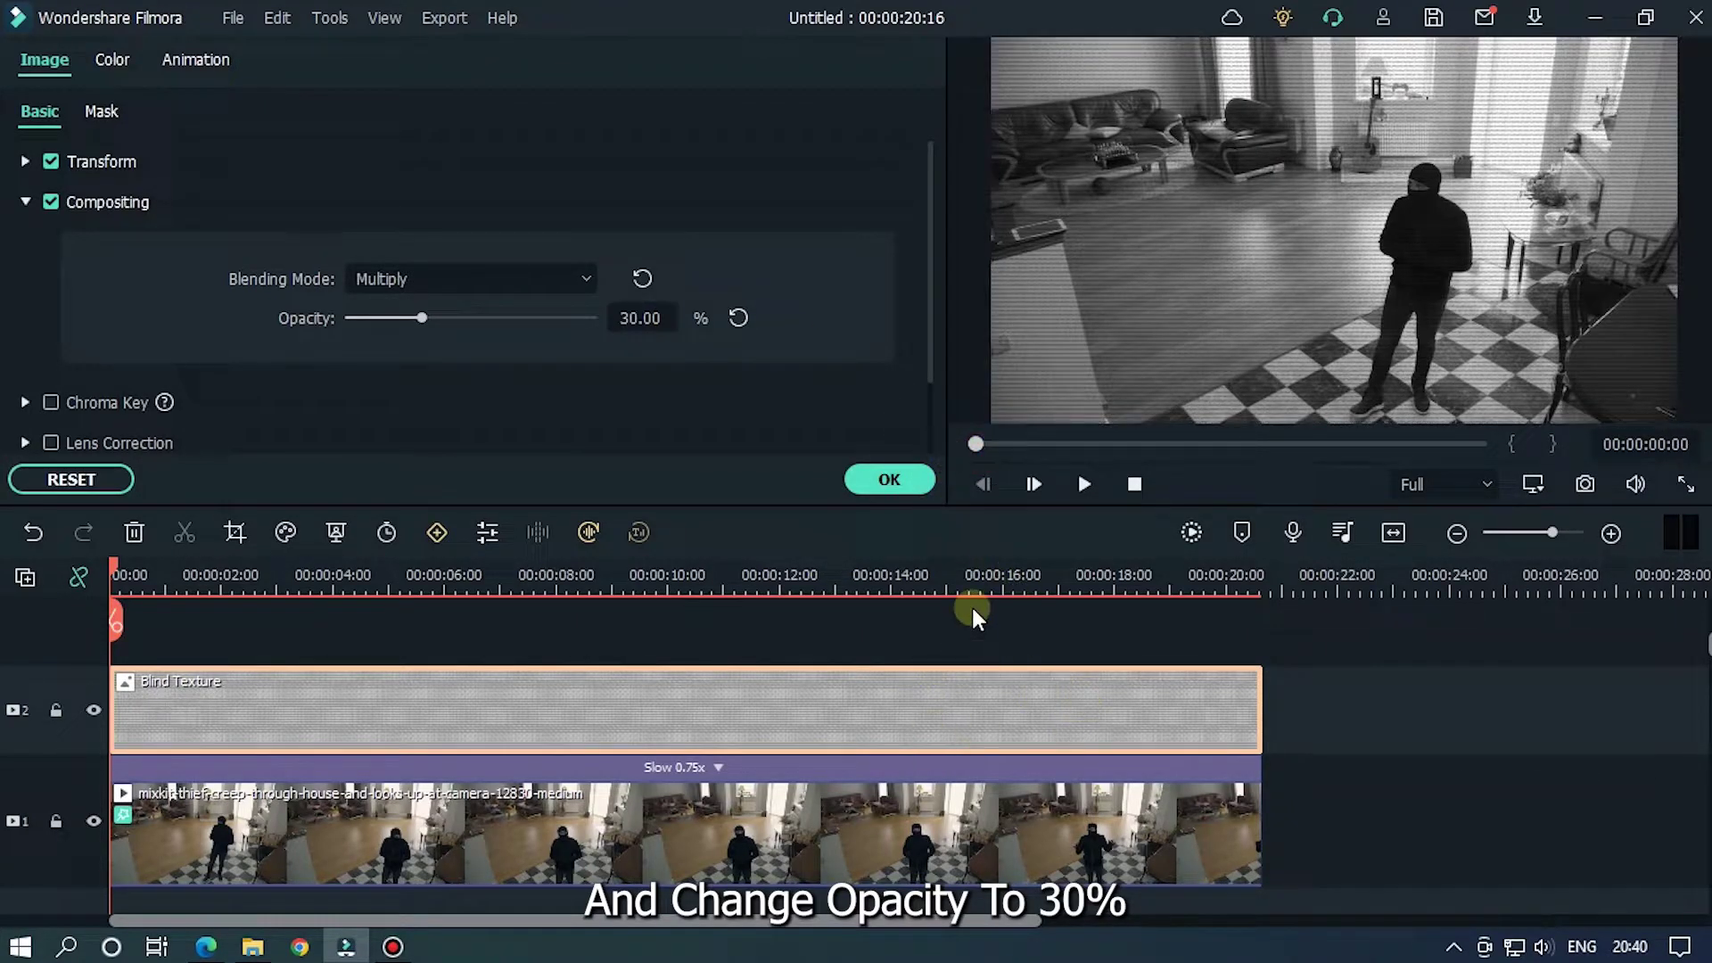
click(1070, 489)
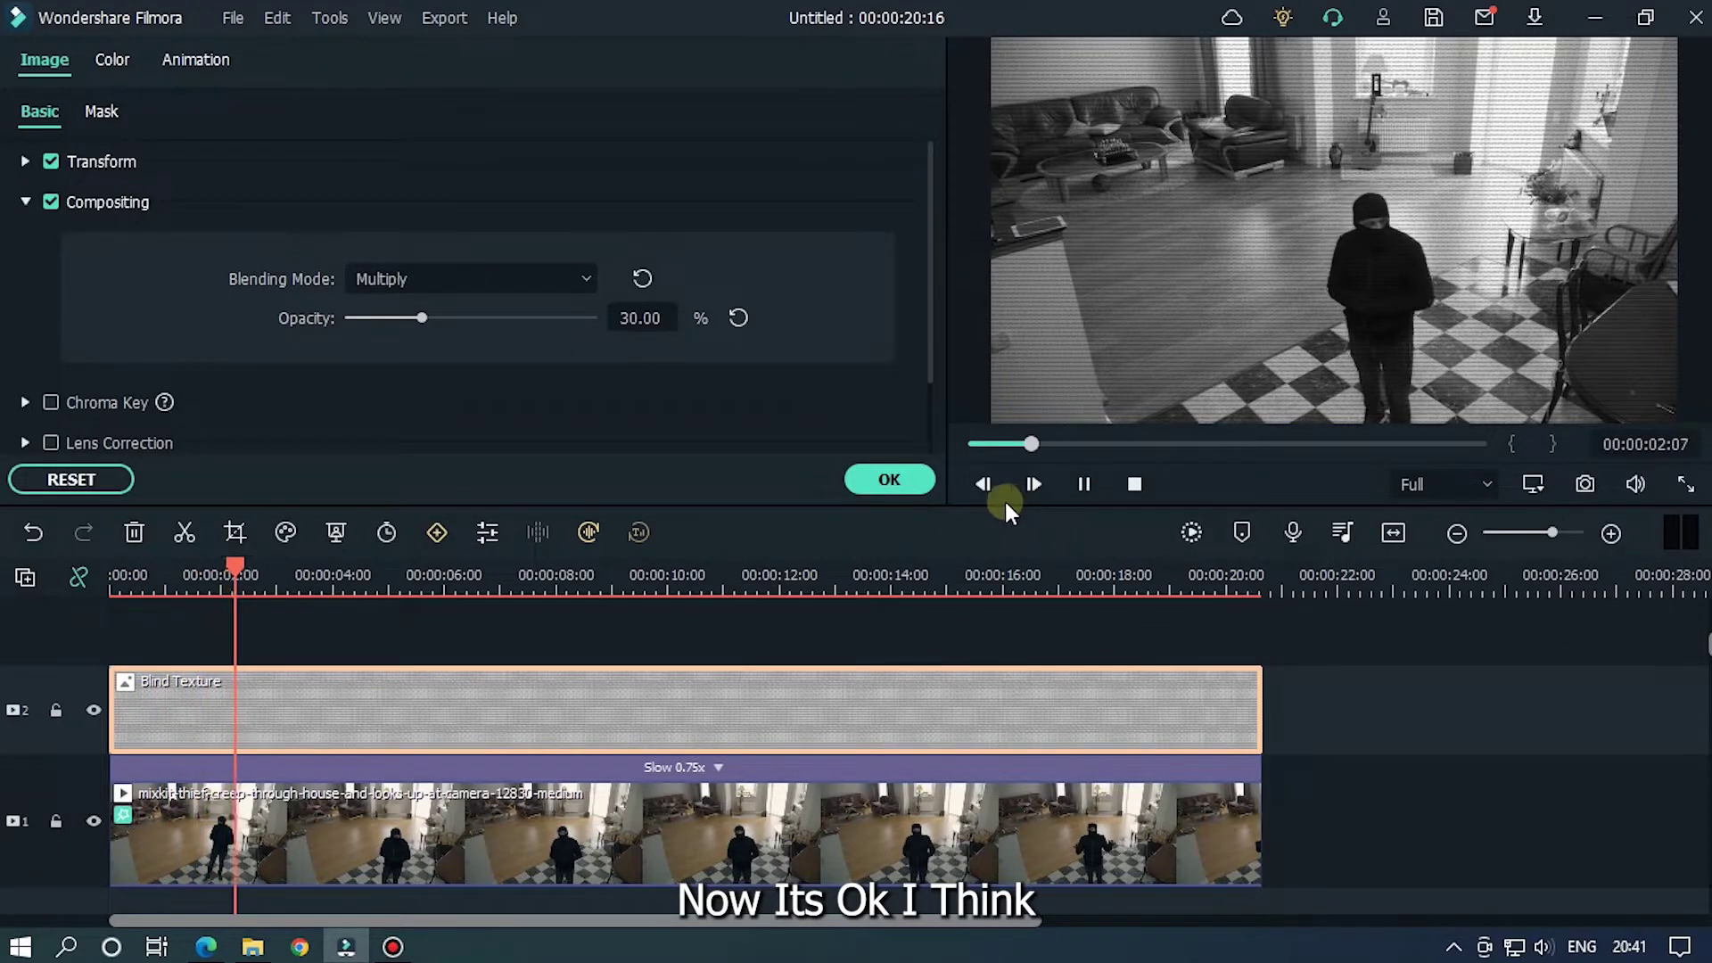
click(899, 479)
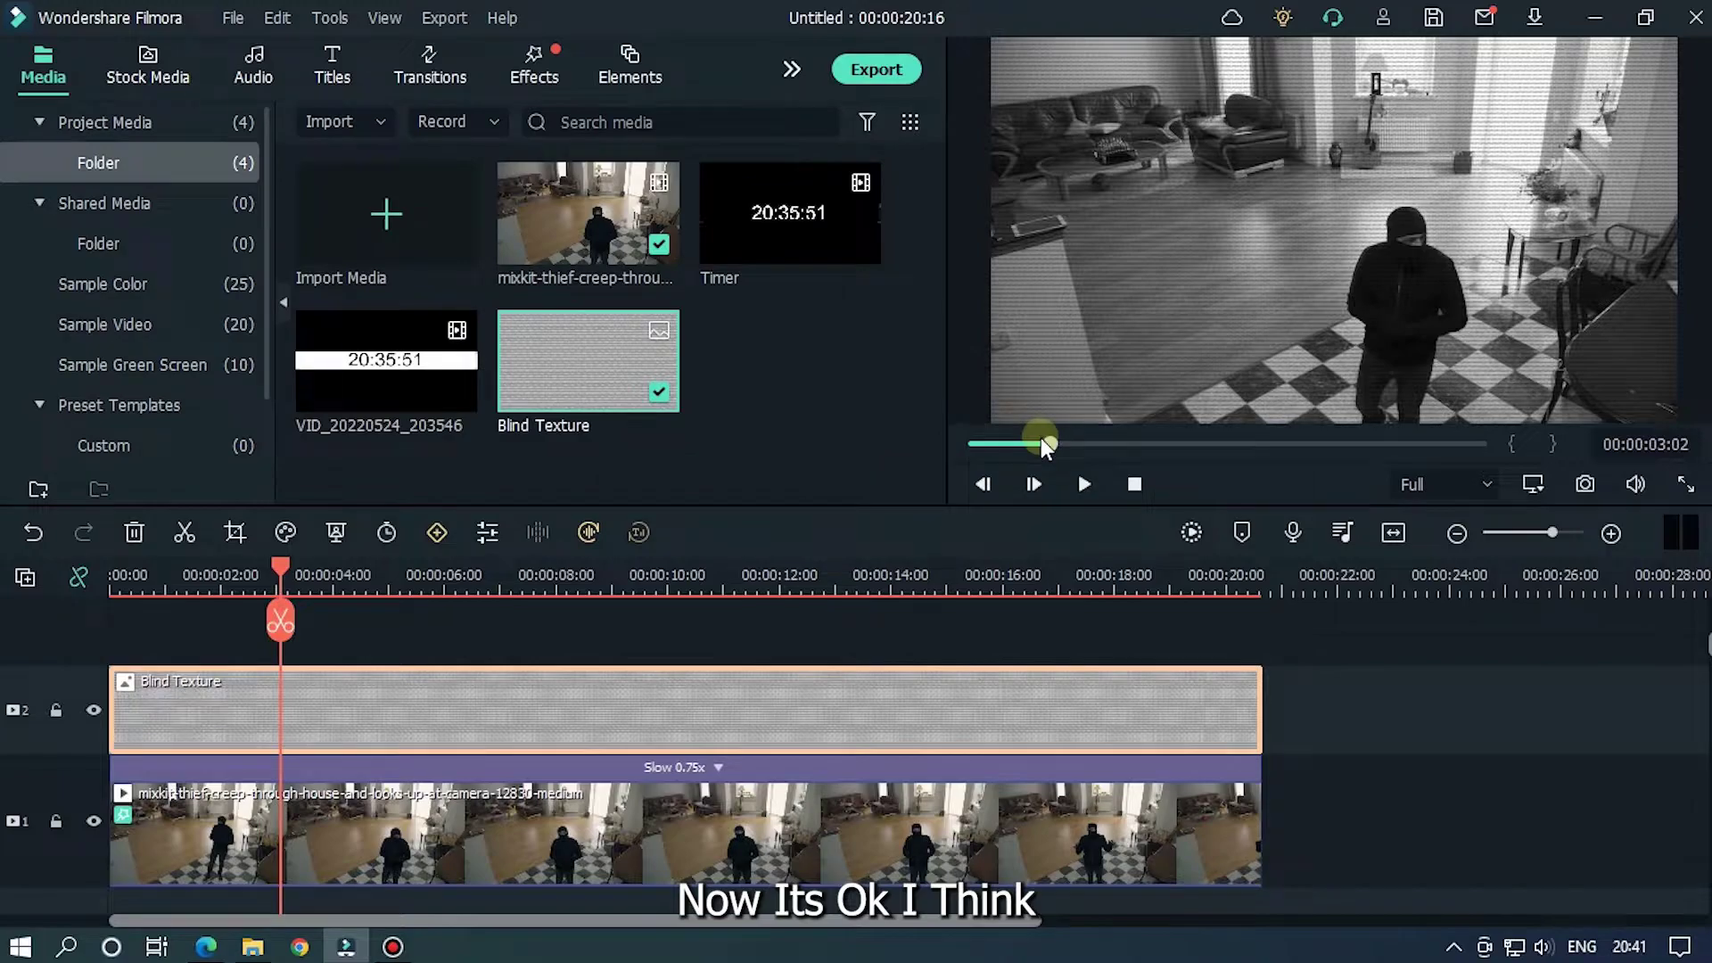
Add the Timer clip on a new third track above Blind Texture and start cropping it
drag(1044, 443, 938, 442)
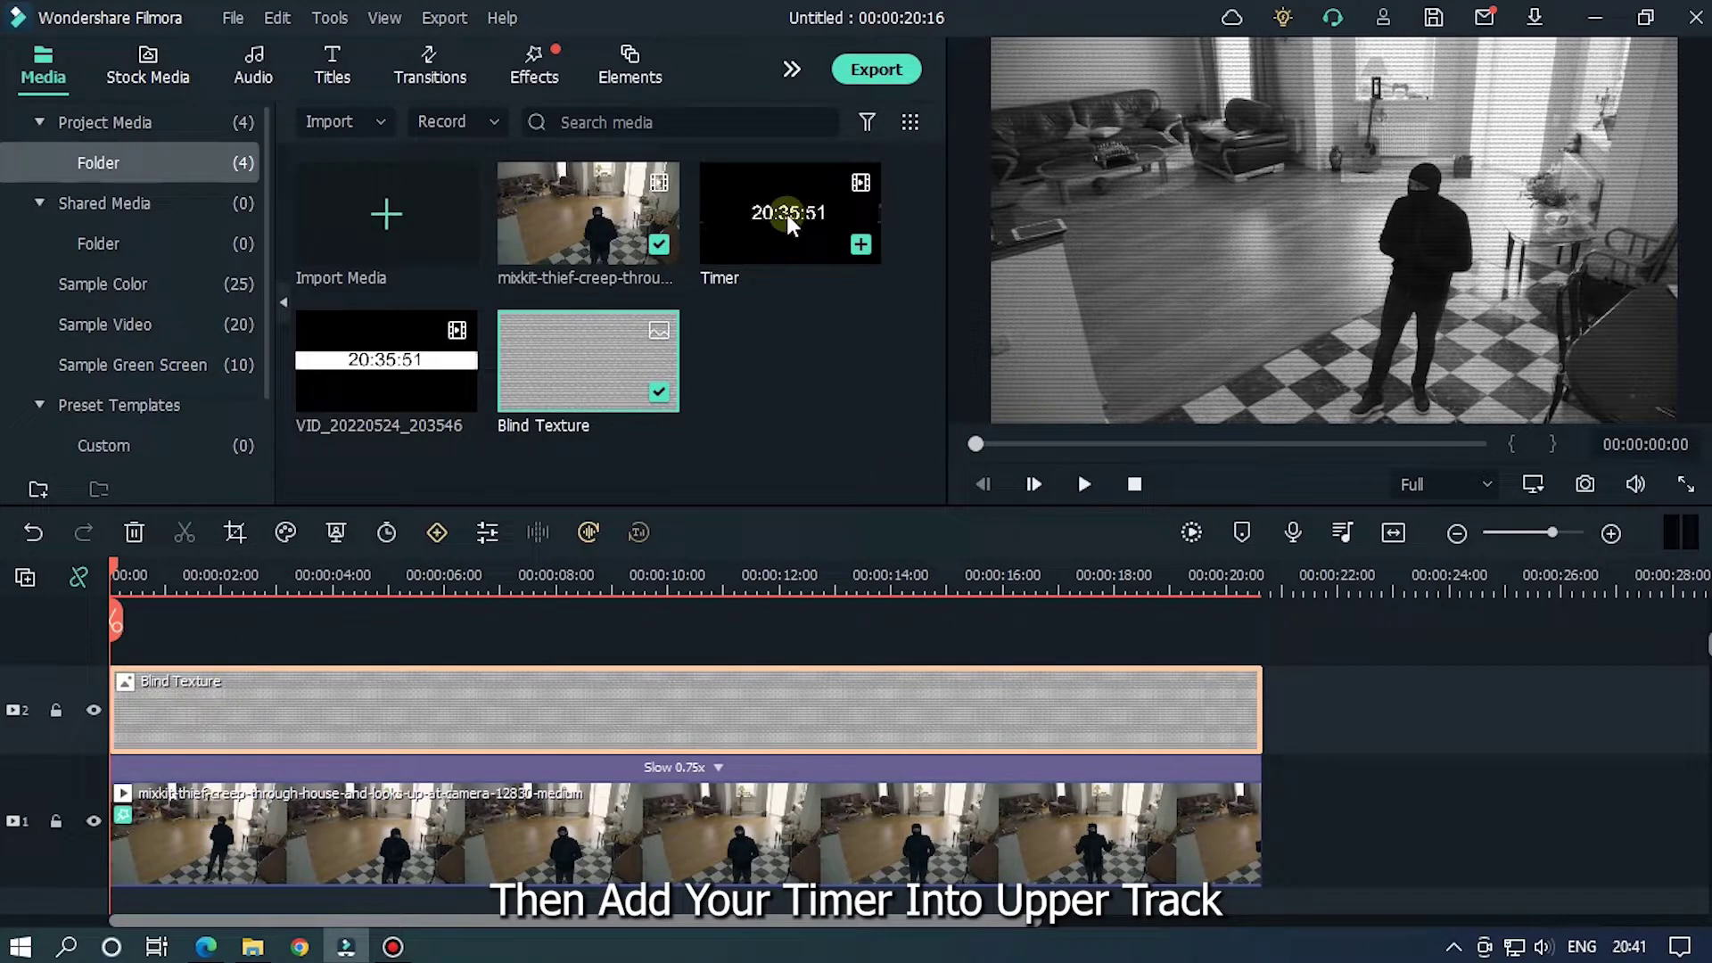
drag(788, 214, 114, 633)
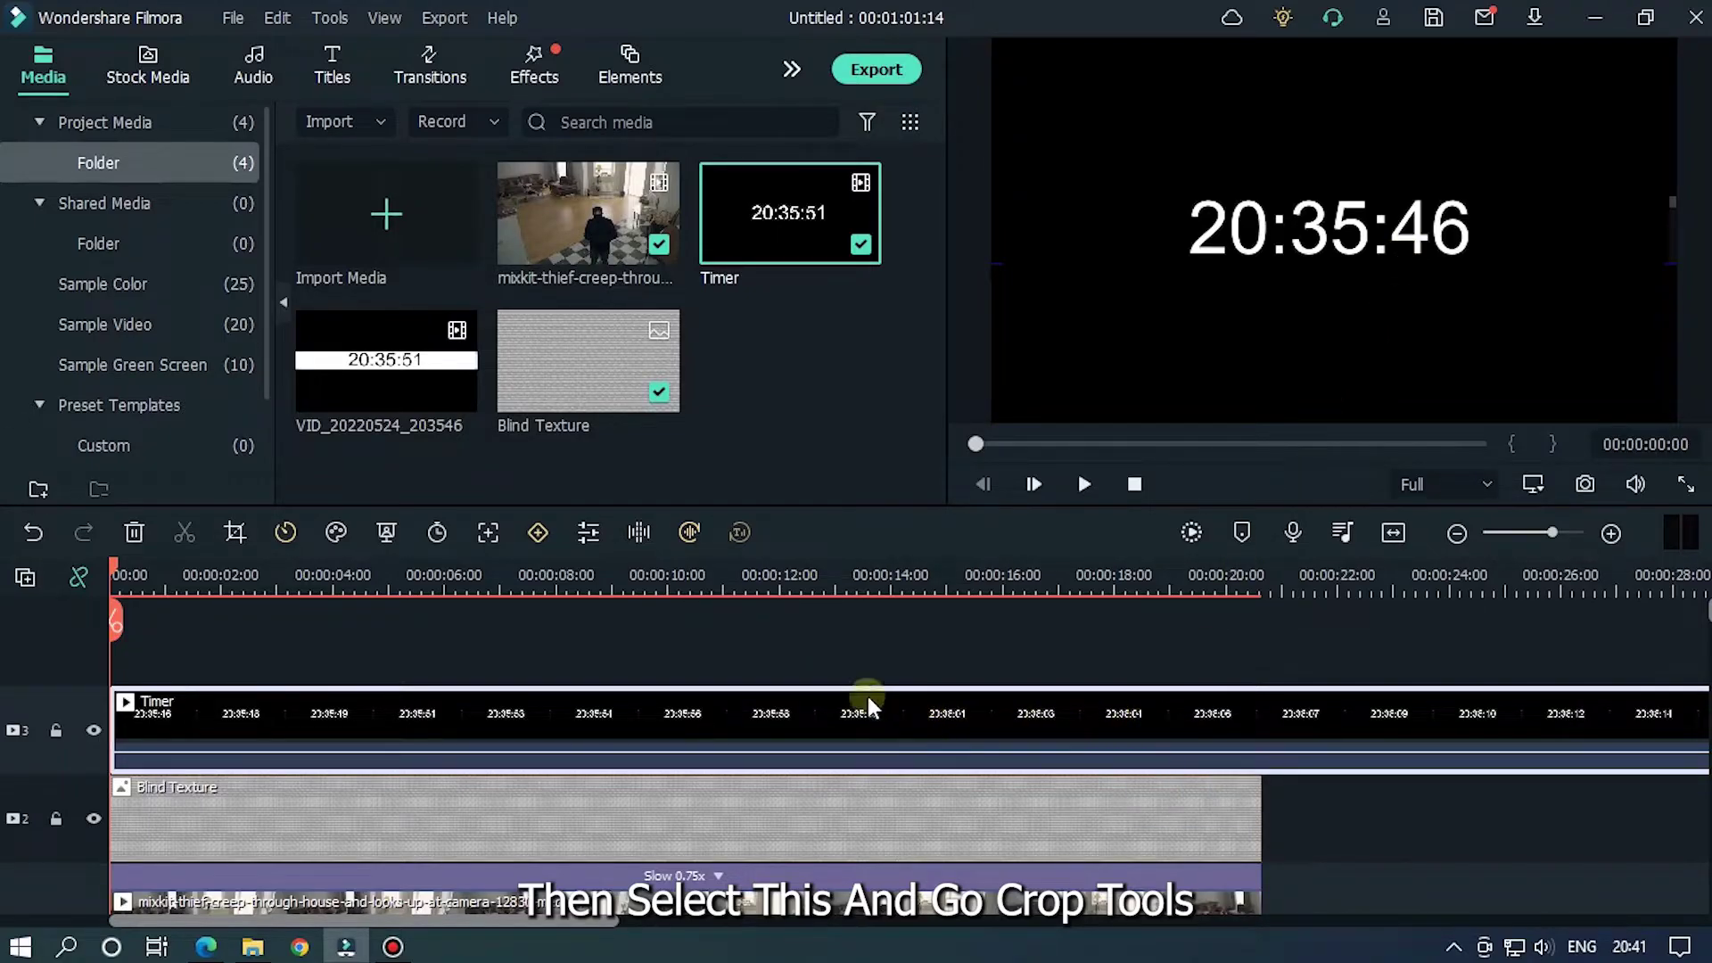
click(236, 535)
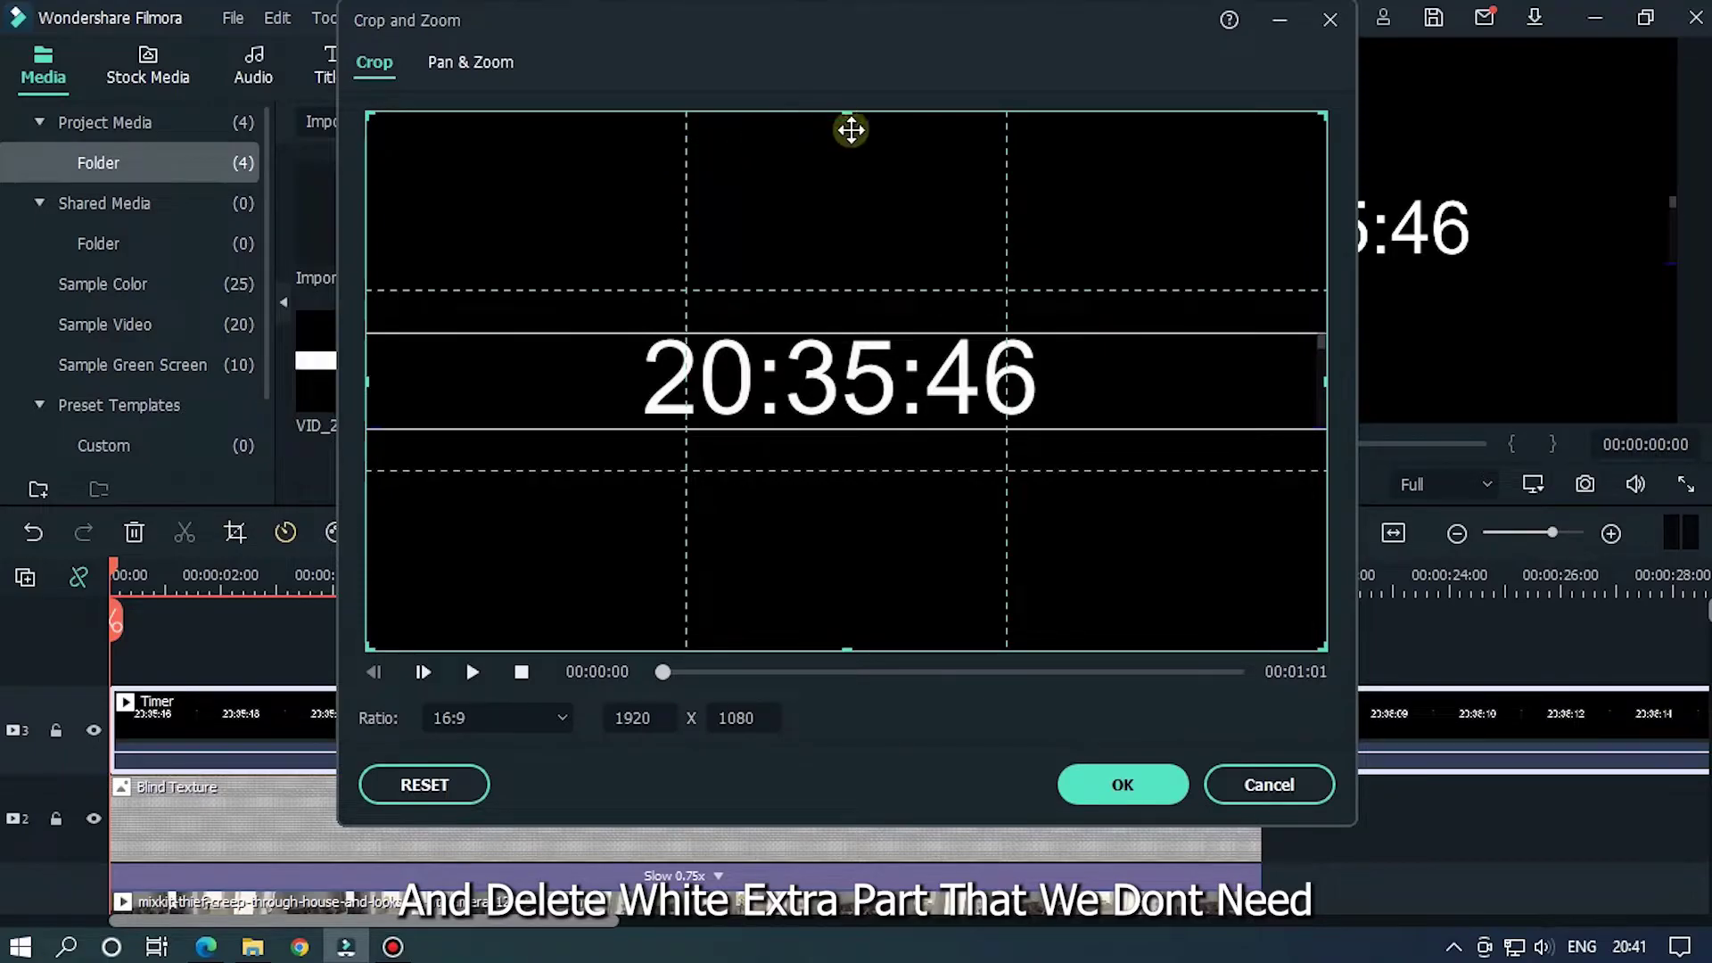
Crop the Timer with a Custom ratio to a 1779 × 174 strip around the digits
click(510, 714)
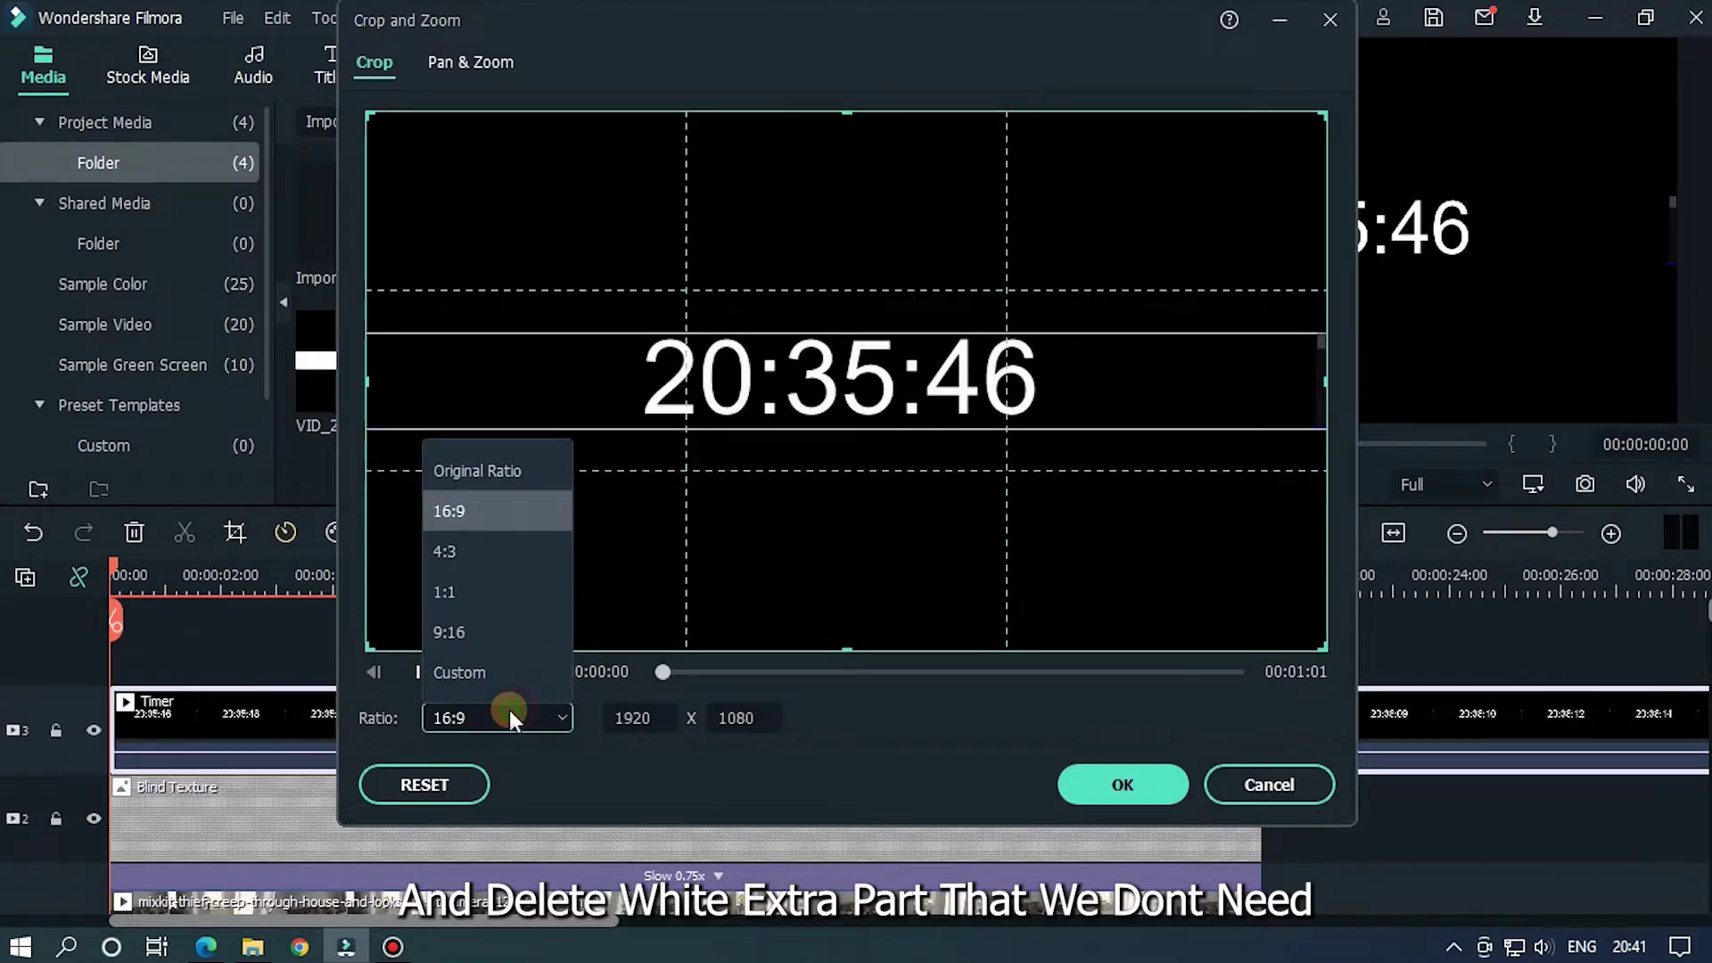
click(455, 678)
drag(843, 116, 849, 336)
drag(846, 641, 888, 421)
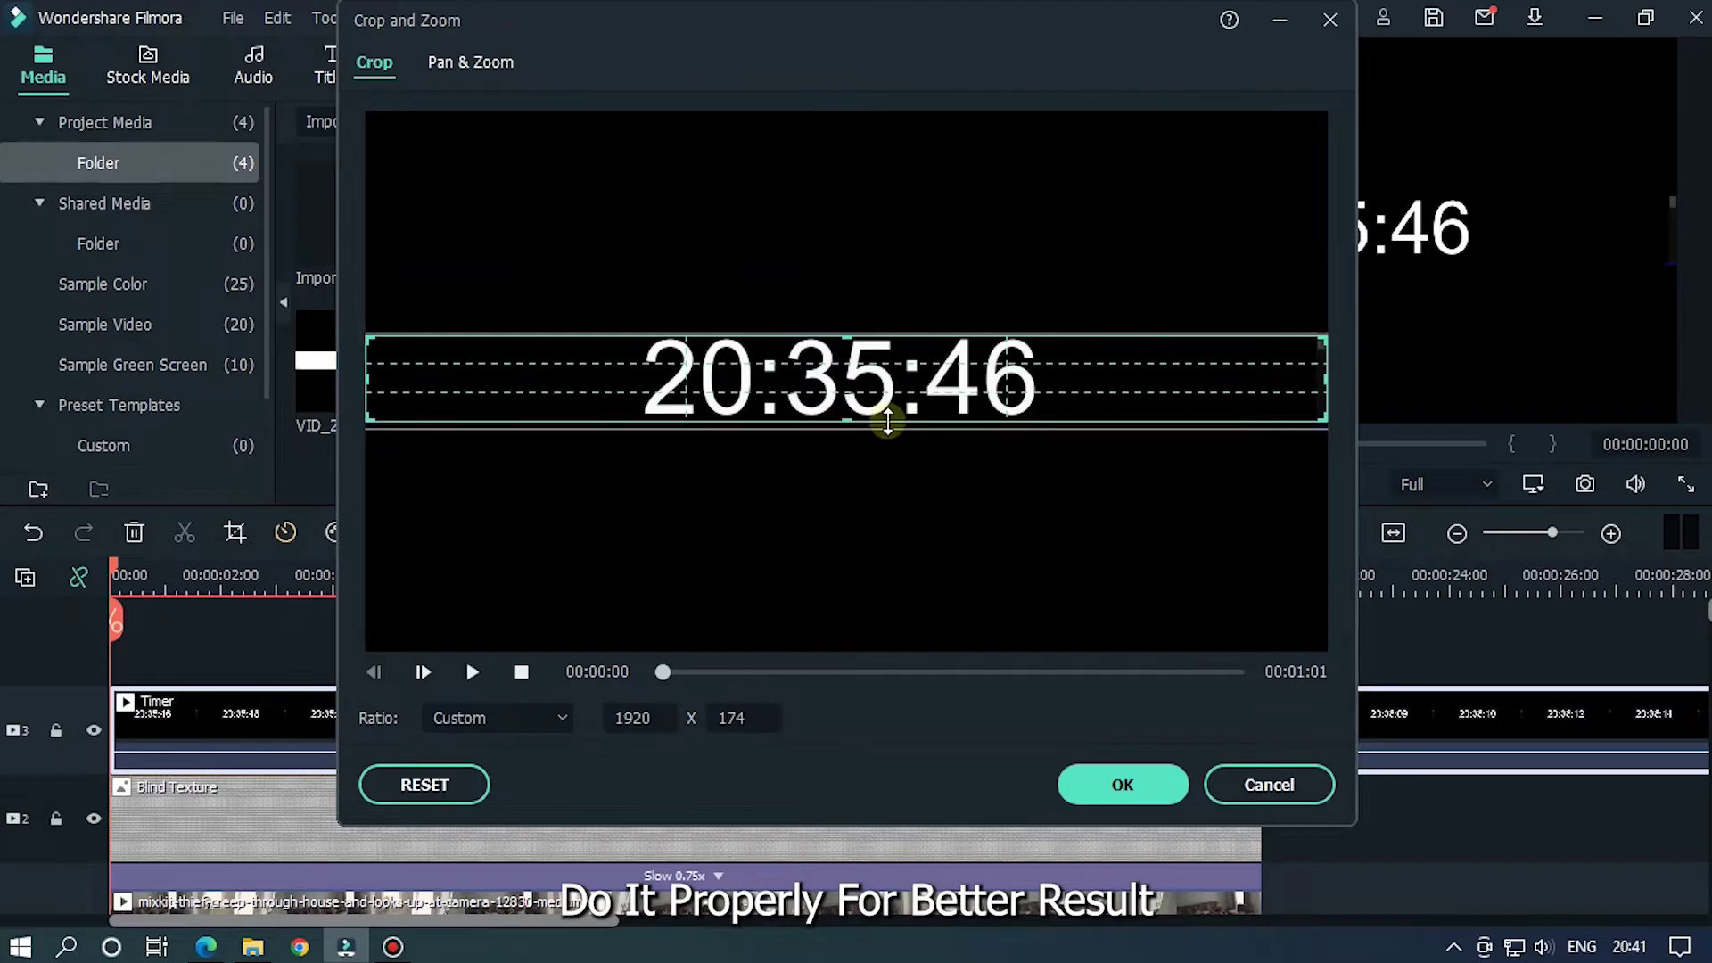
drag(1323, 378, 1289, 378)
drag(367, 383, 399, 384)
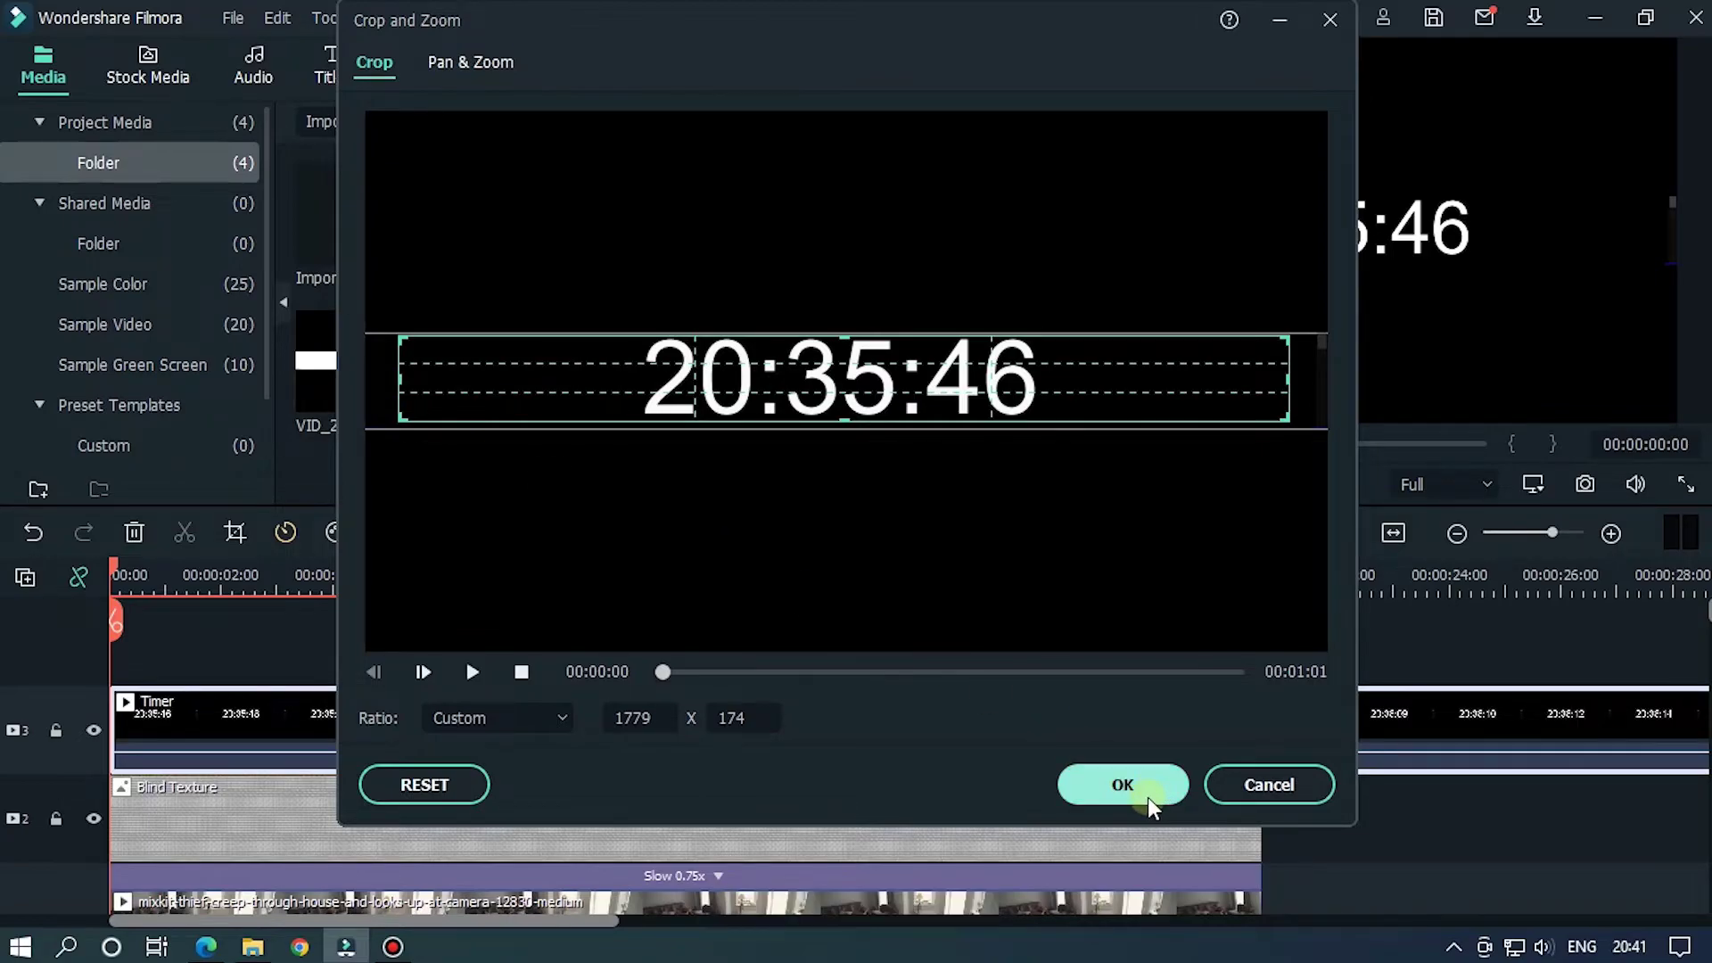
click(1123, 785)
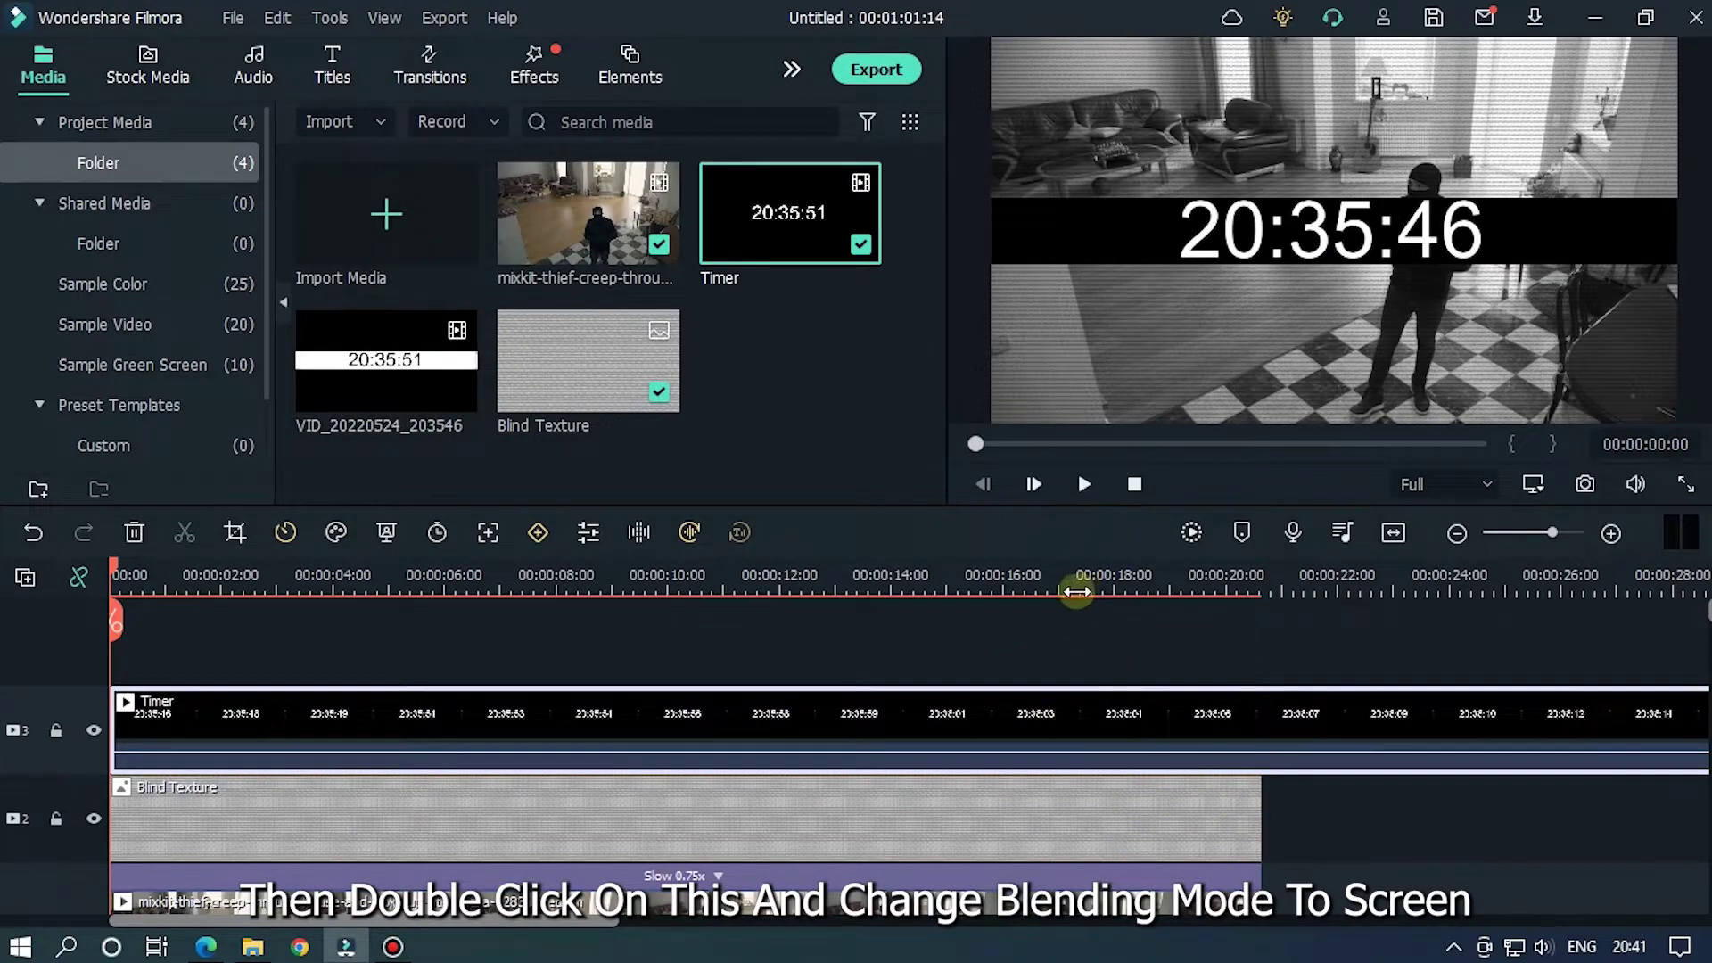
double_click(870, 726)
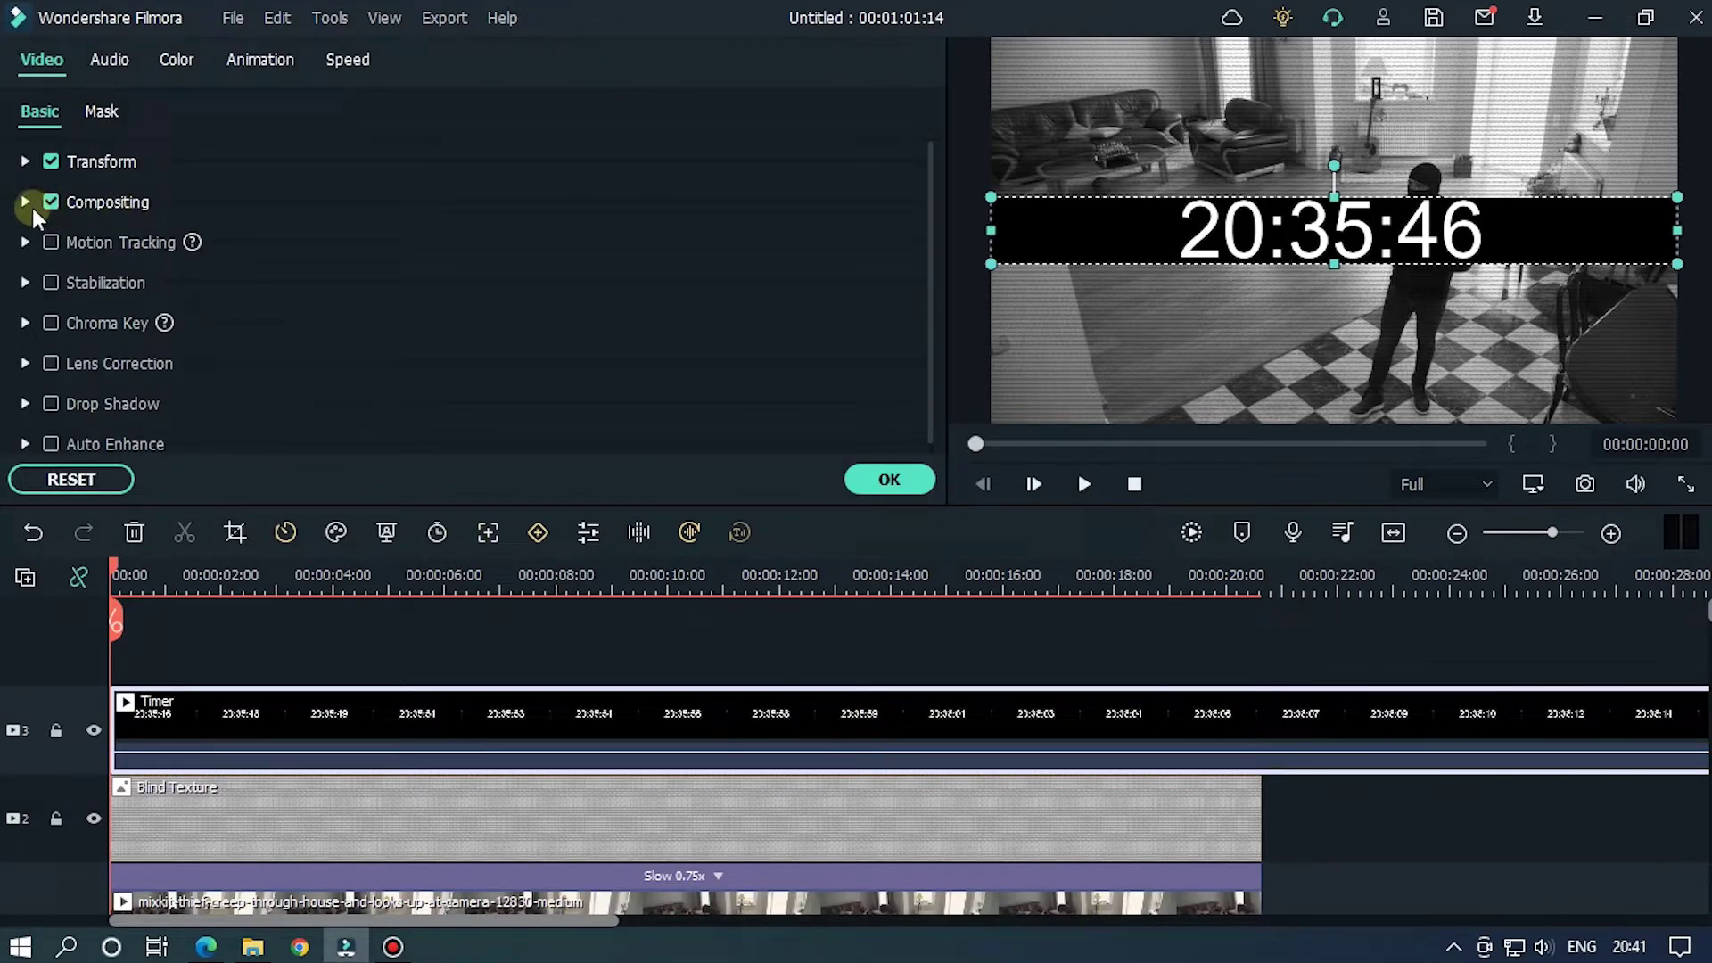
Set the Timer's blending mode to Screen and shrink the timer text
click(25, 203)
click(375, 280)
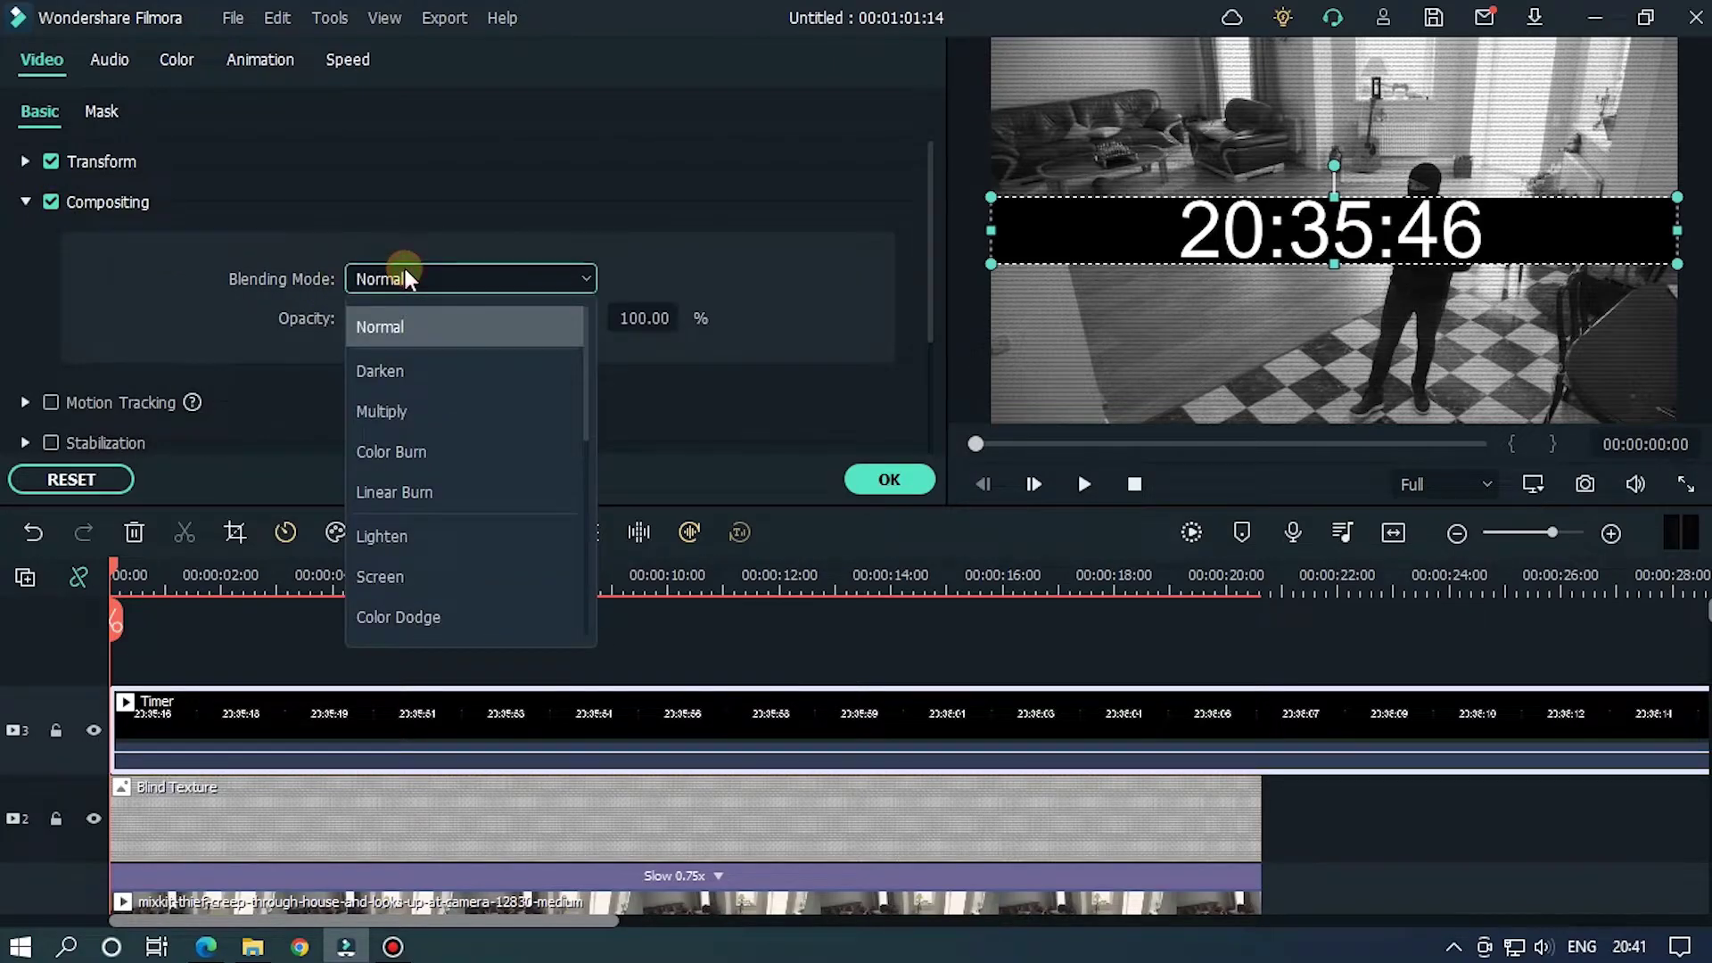
click(409, 575)
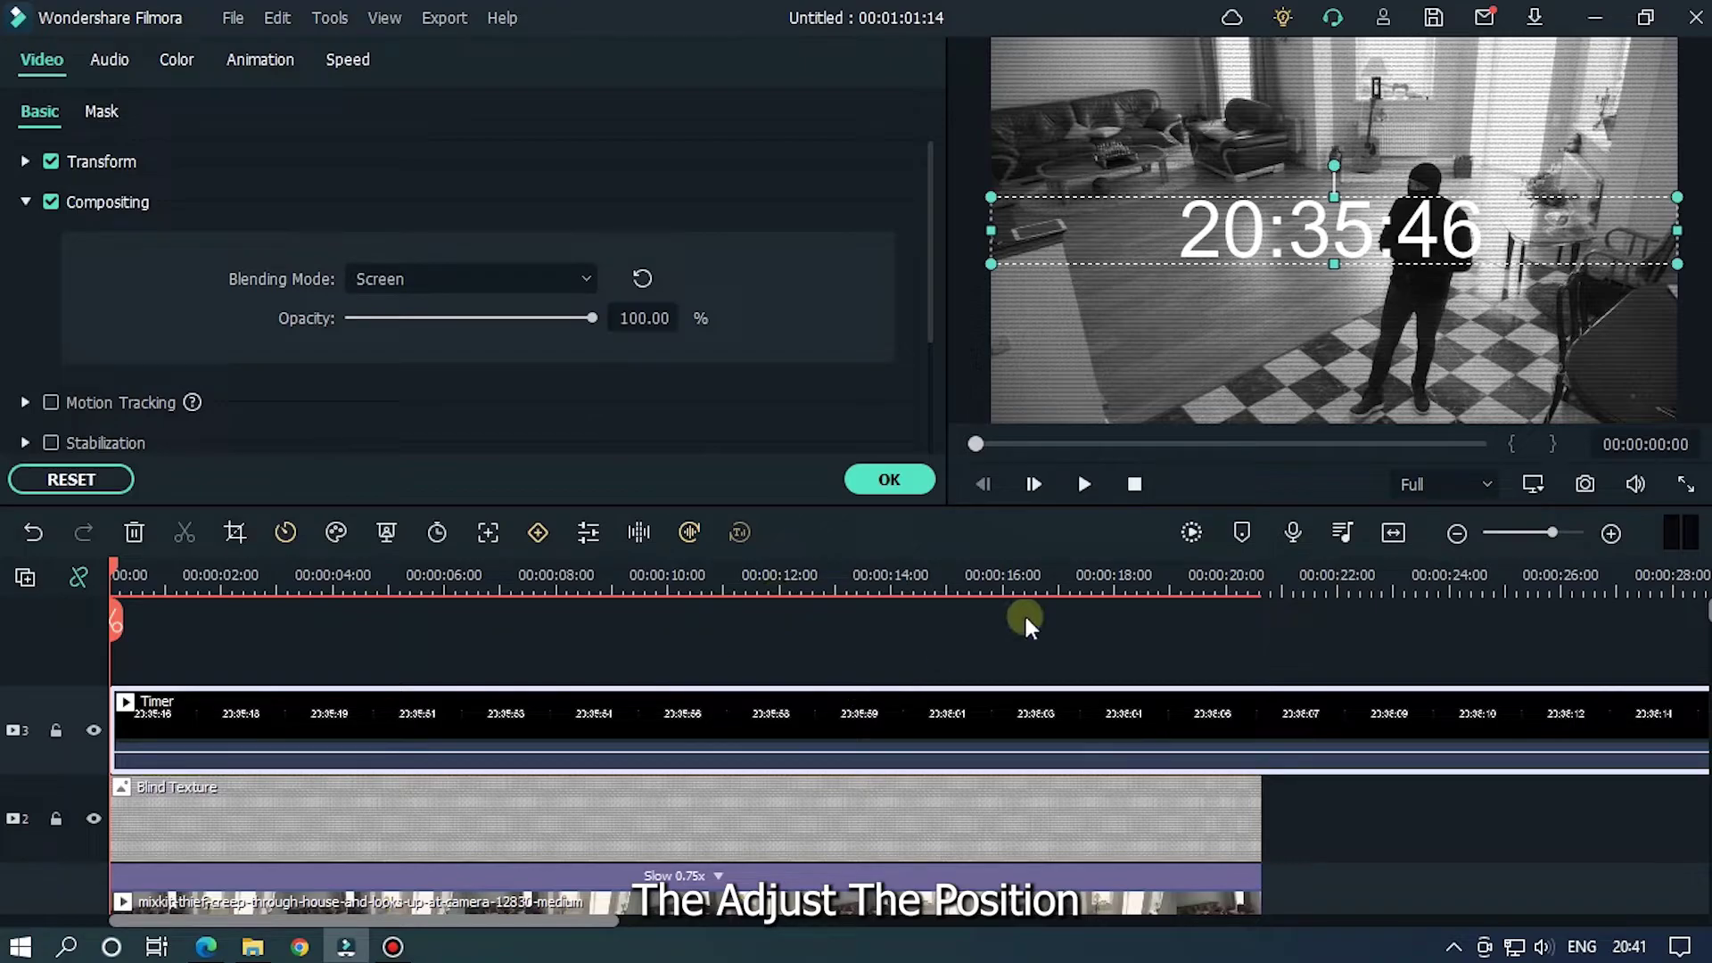
drag(1677, 201, 1182, 108)
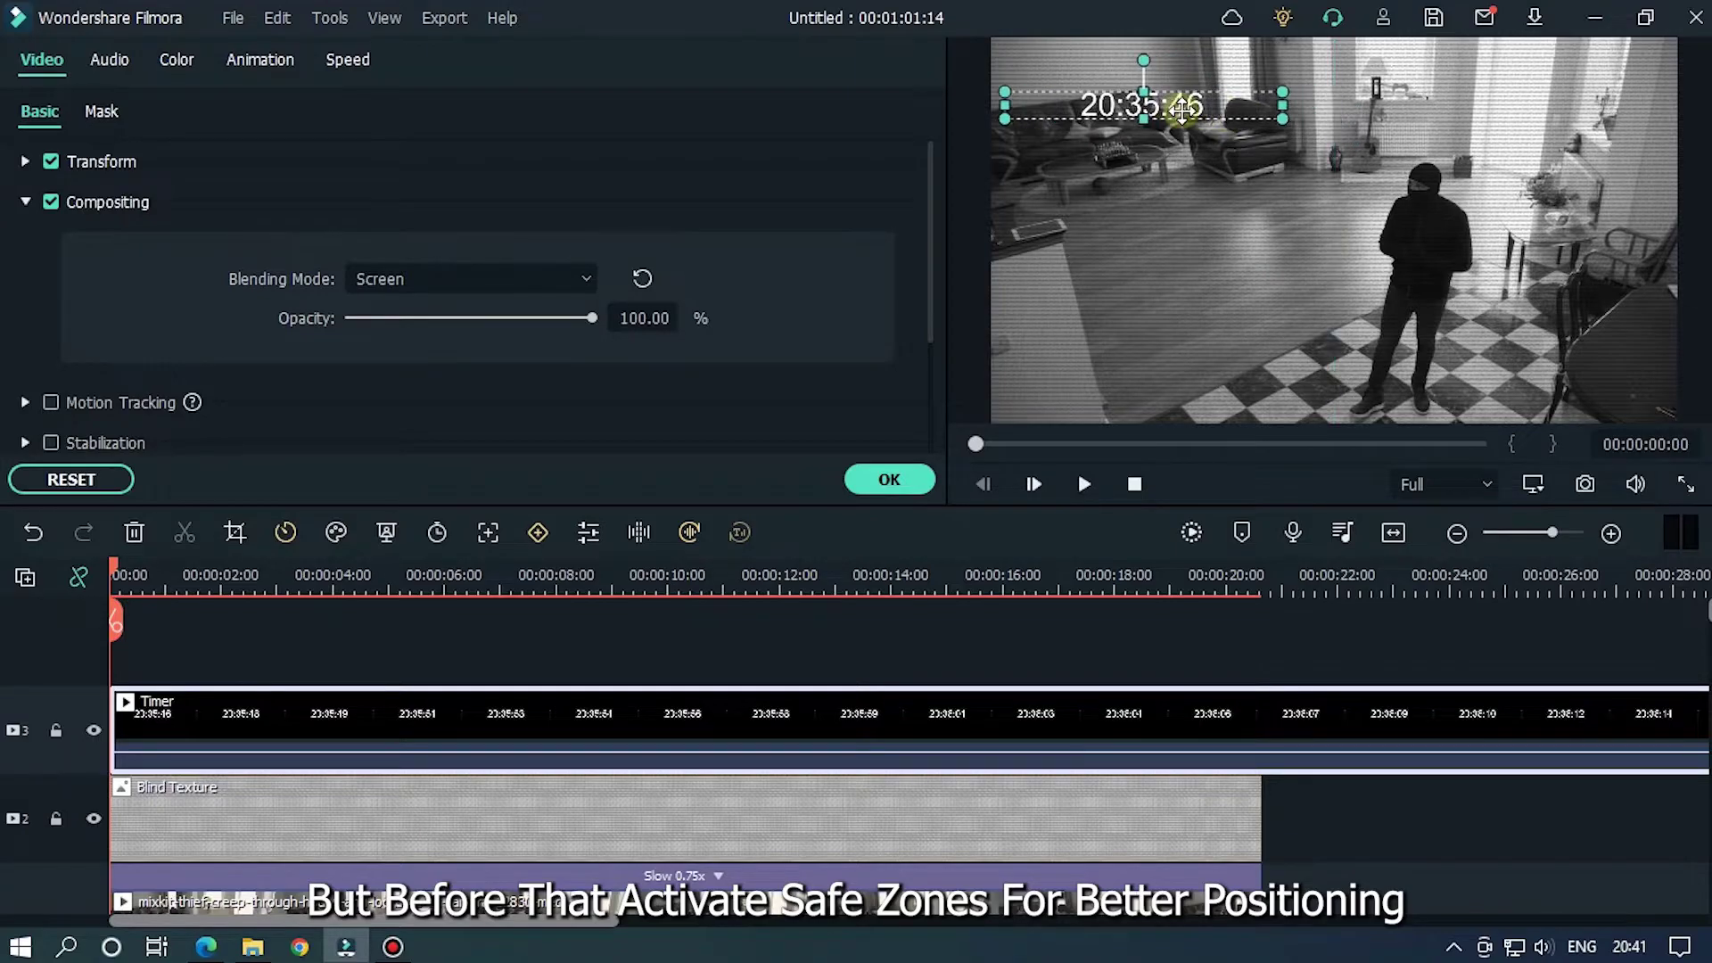
Show safe-zone guides and move the timer into the top-left corner
right_click(1332, 253)
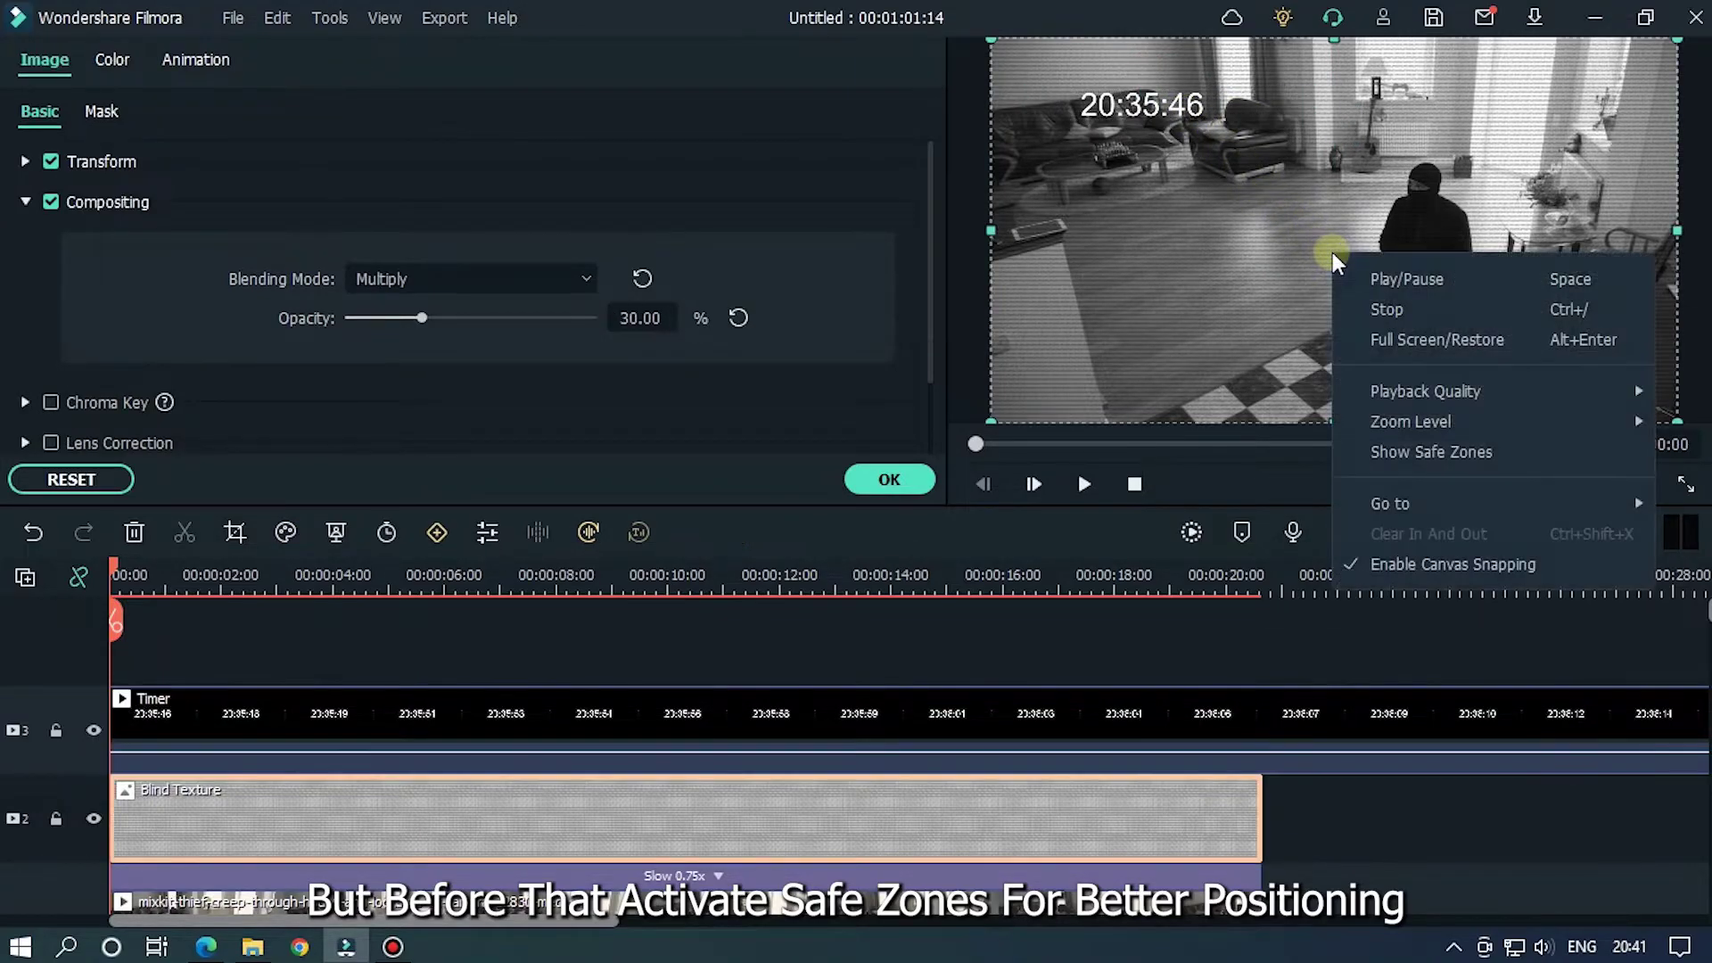
click(1505, 461)
click(1145, 108)
drag(1145, 108, 1100, 69)
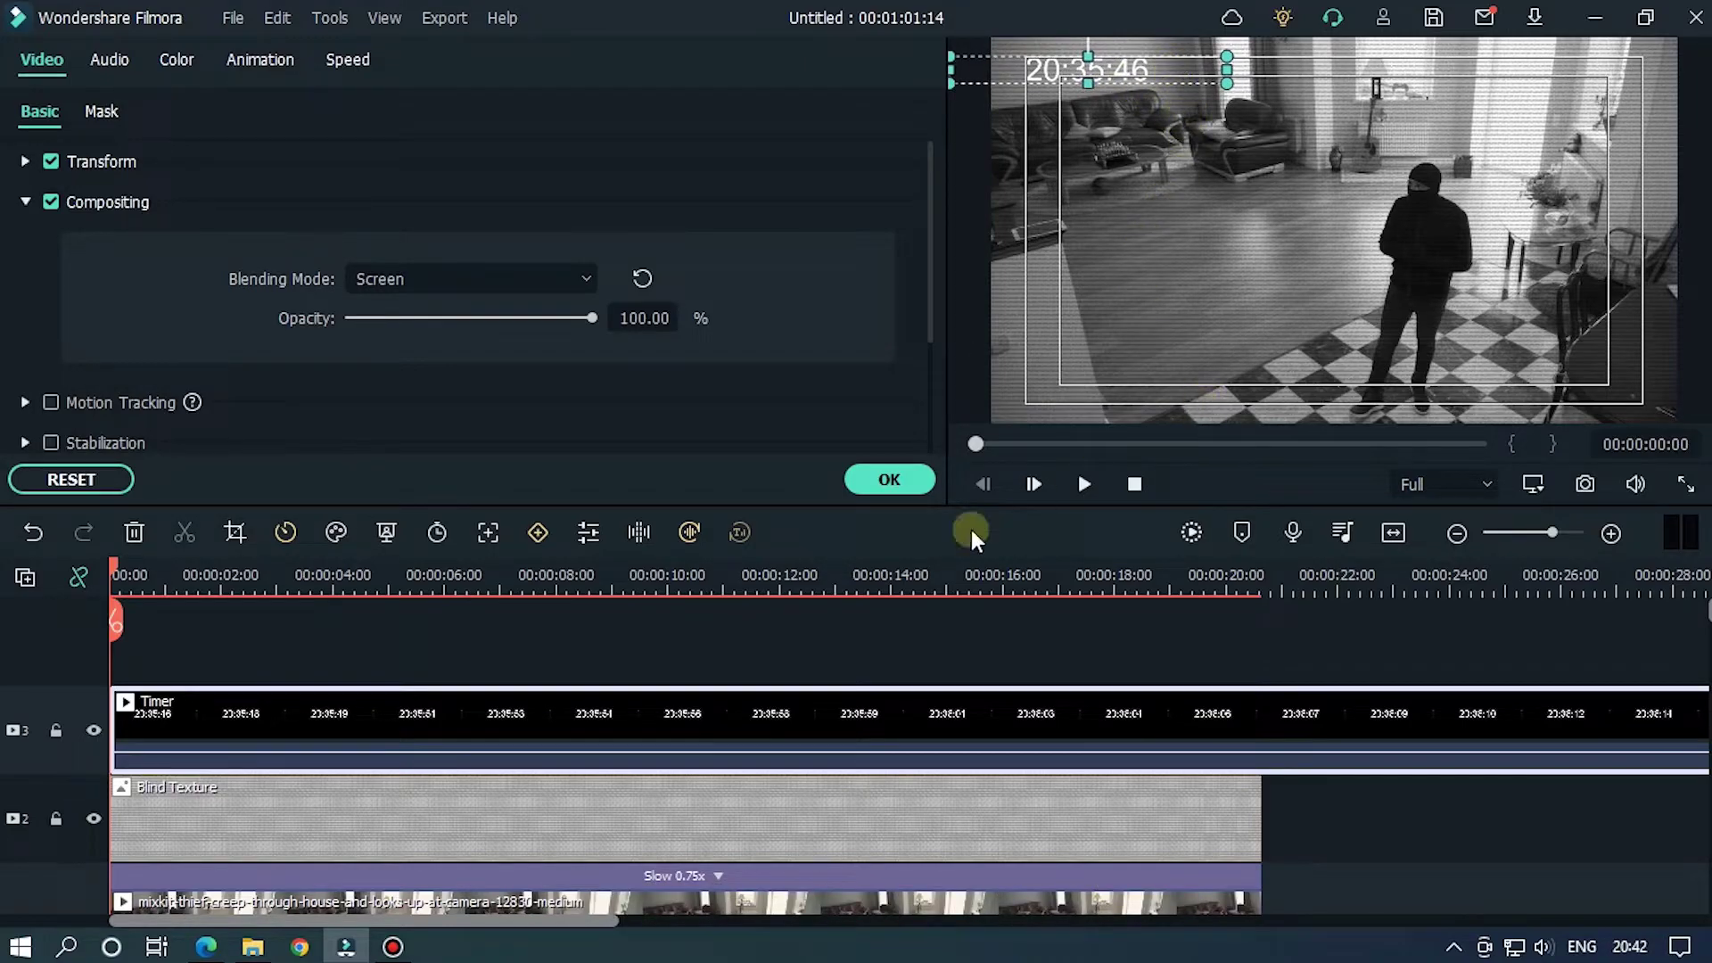
click(911, 486)
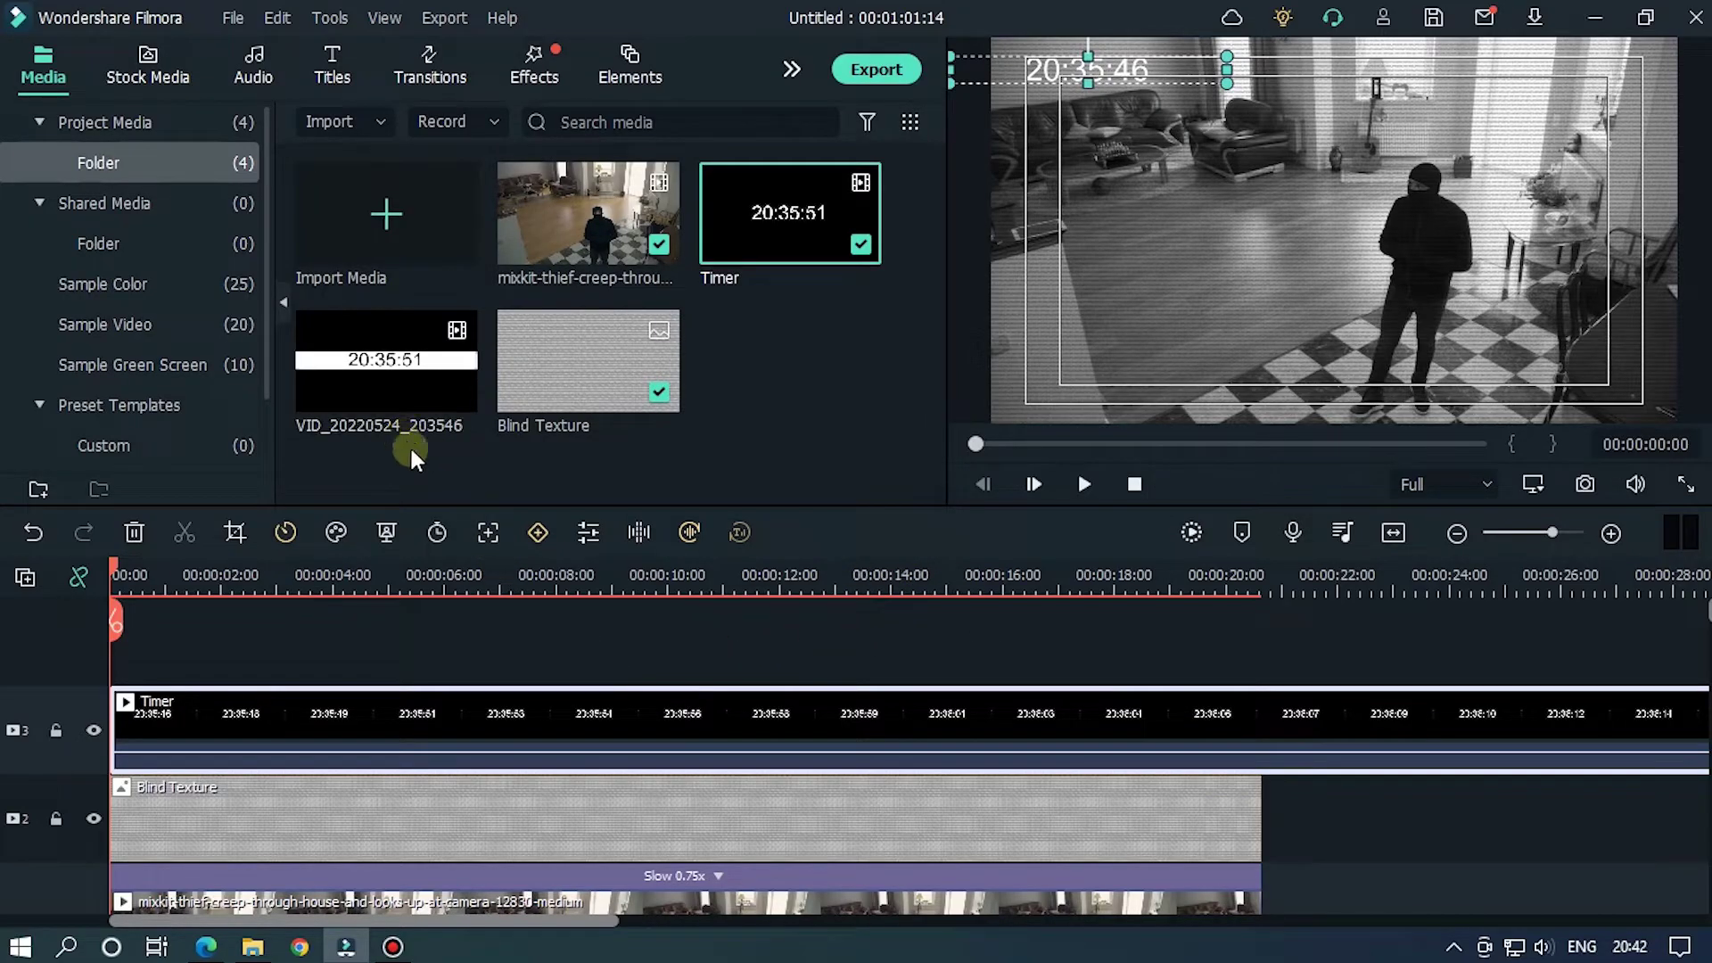
Add a Default Title from the Favorites presets on a new top track
click(323, 76)
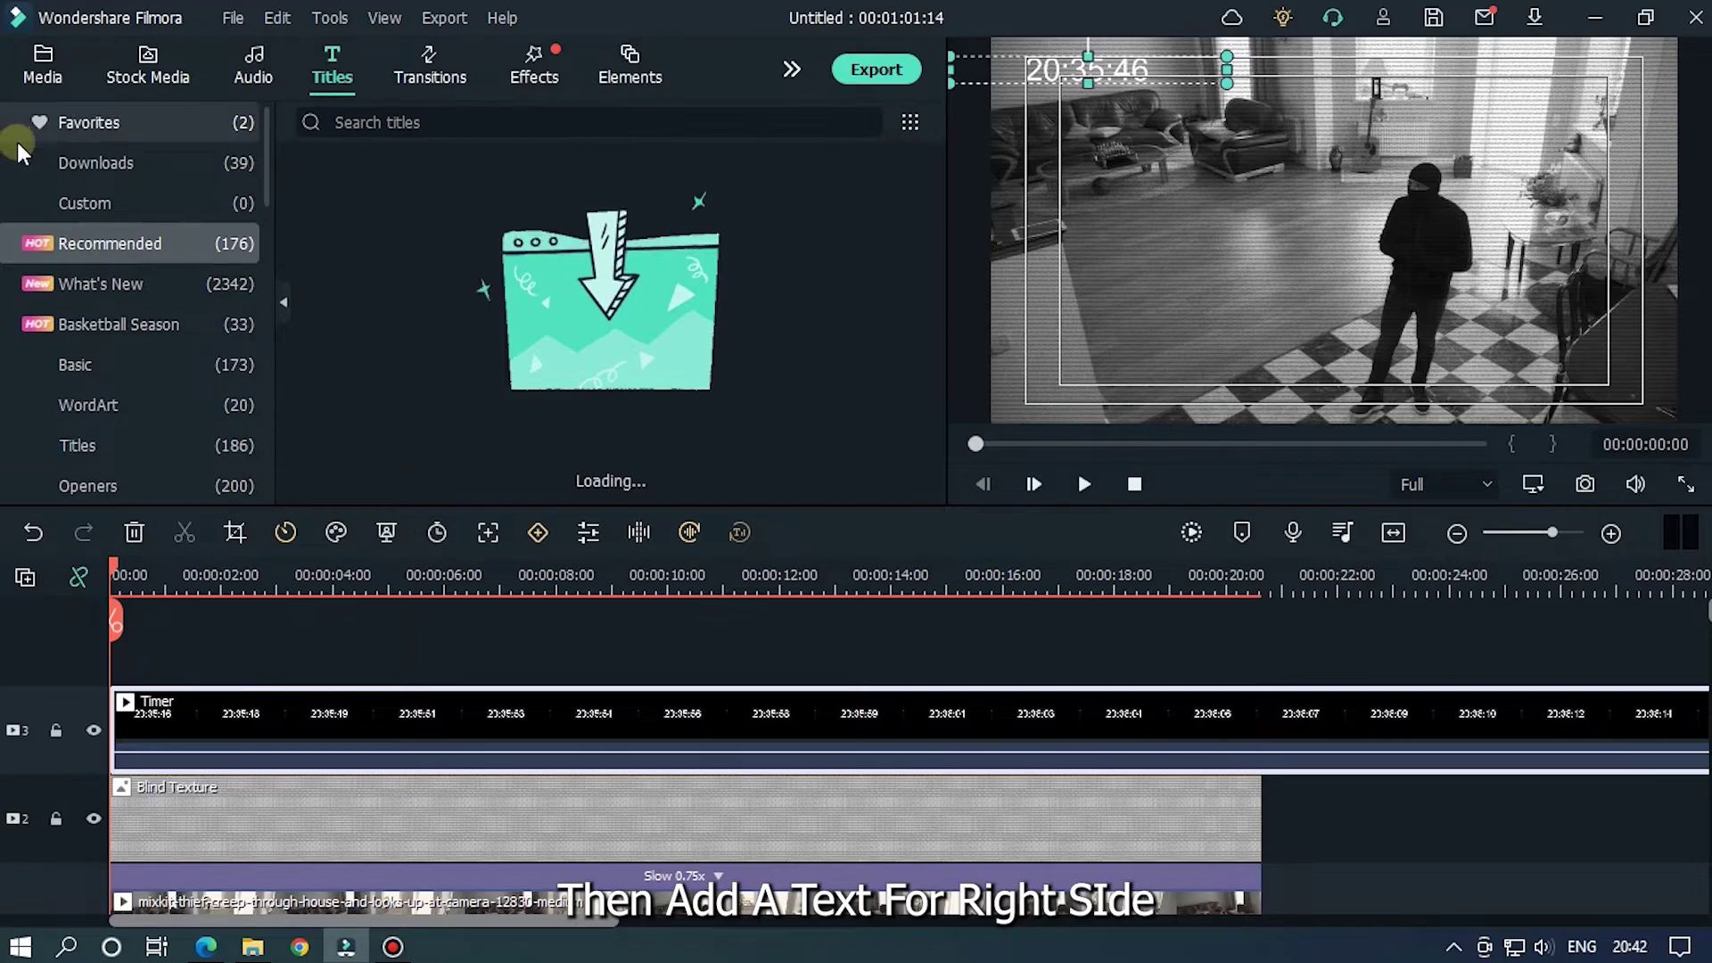
click(125, 122)
drag(375, 234, 109, 642)
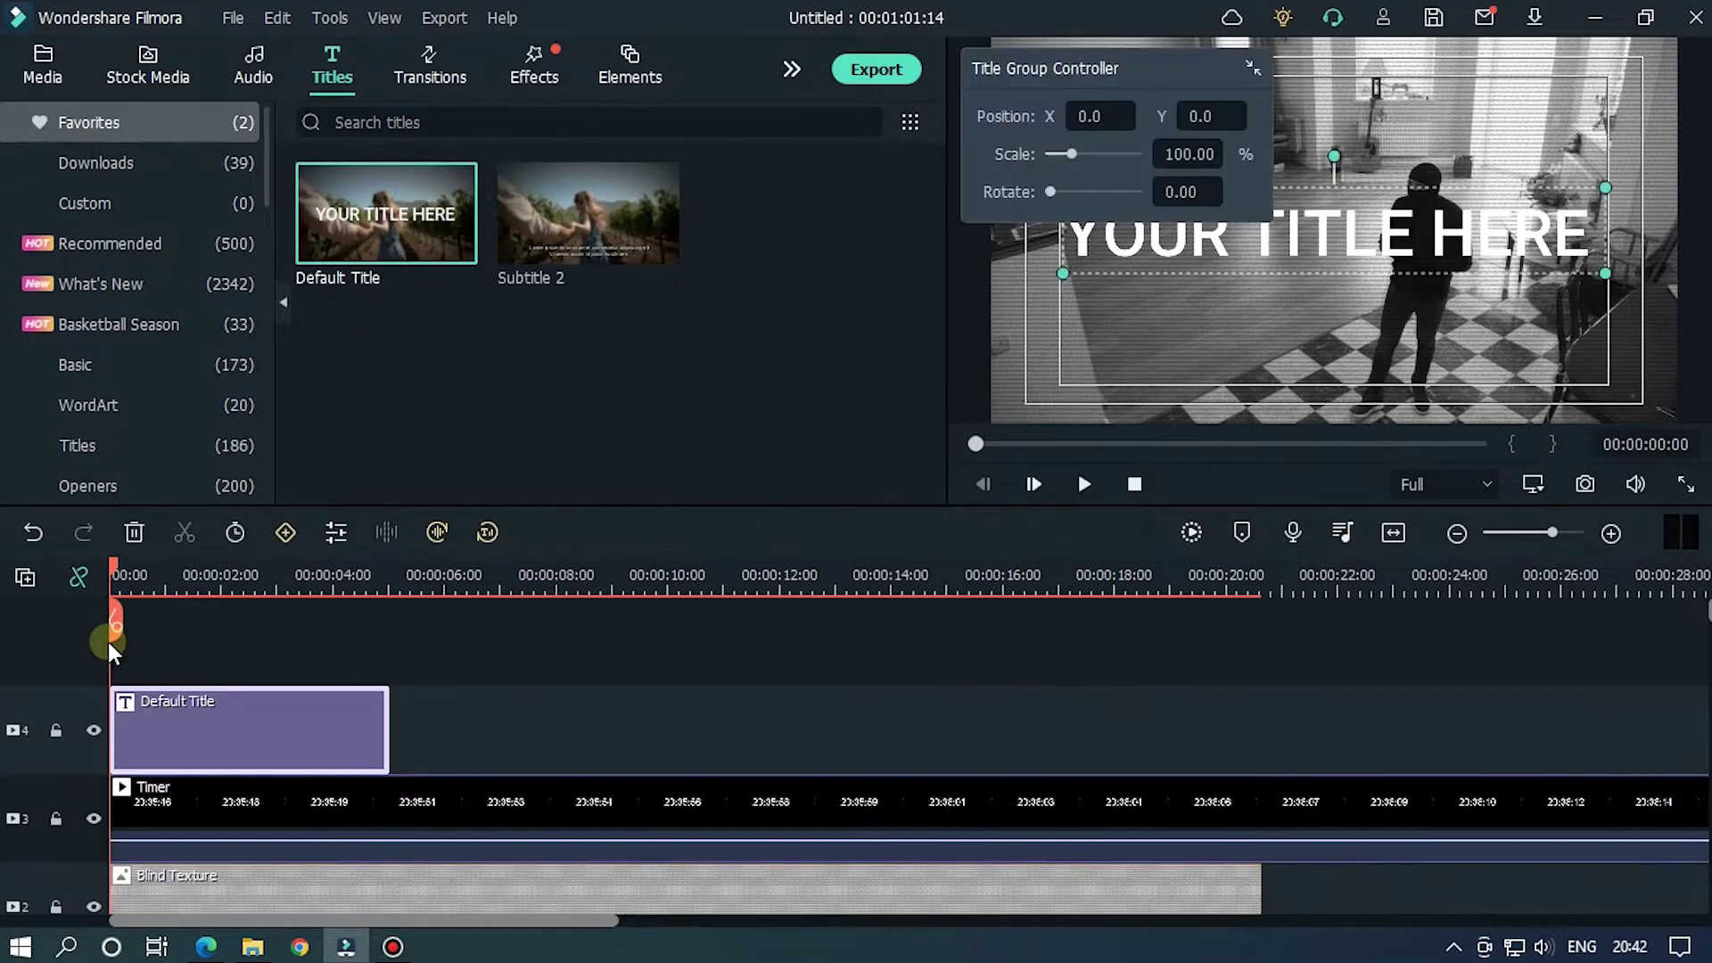
click(1254, 65)
drag(1225, 66, 1164, 20)
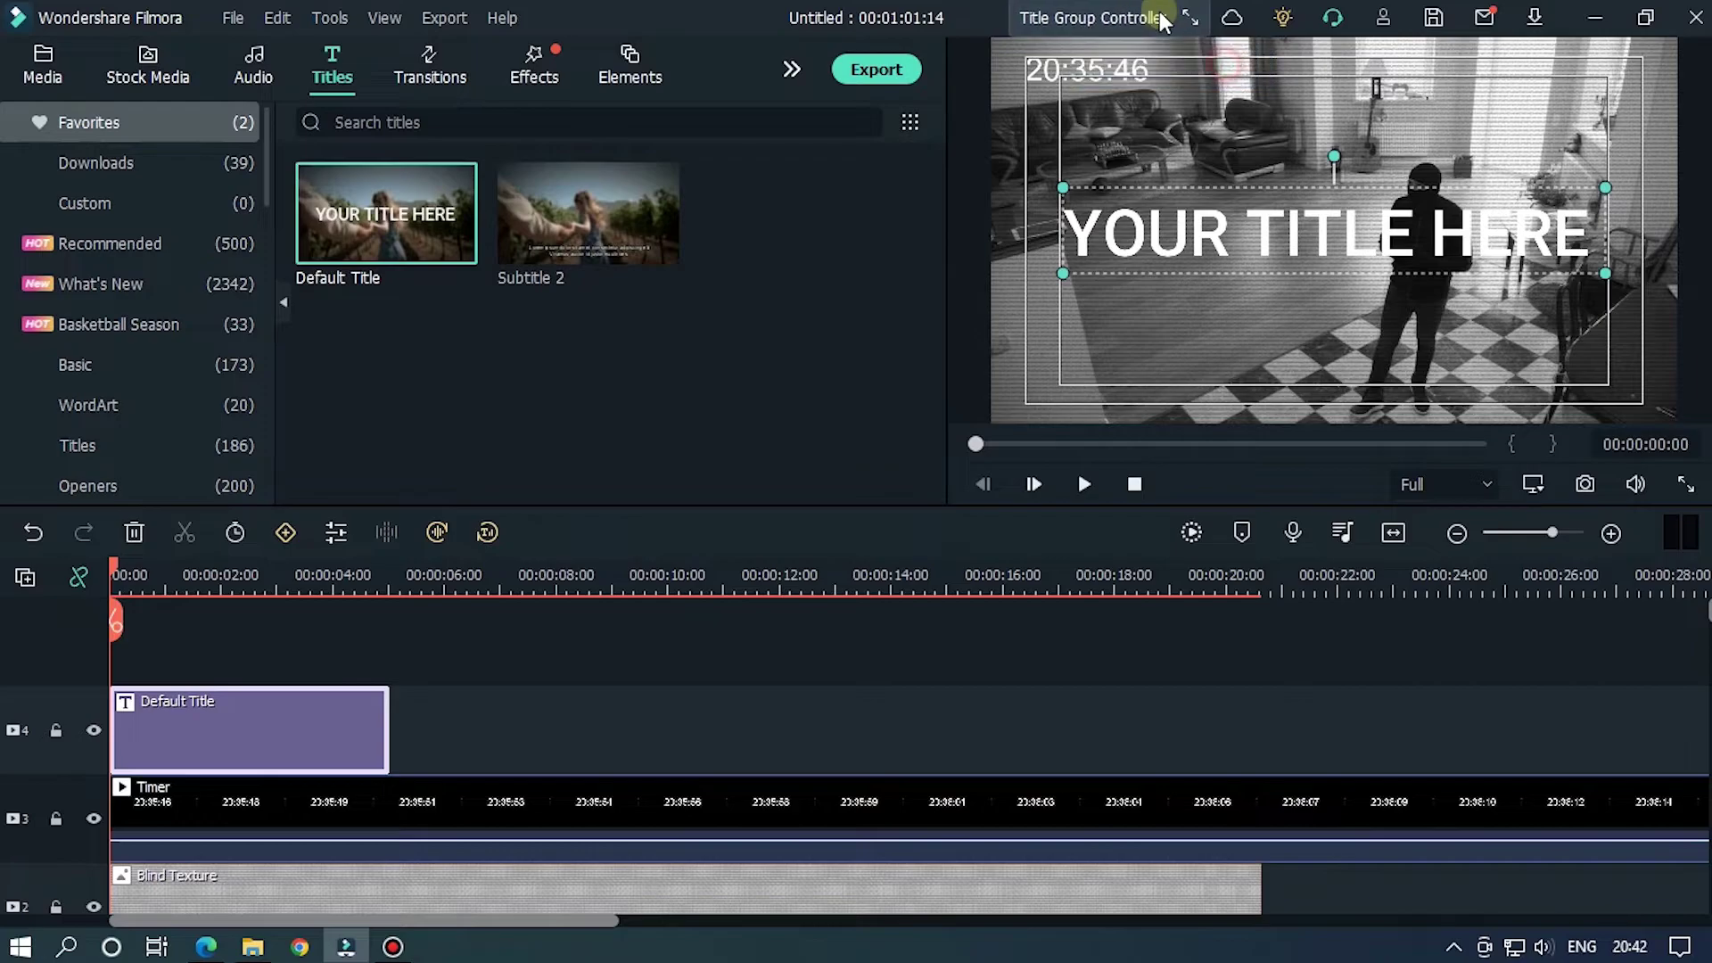
Change the title text to CAM01 in bold Roboto Light
double_click(260, 730)
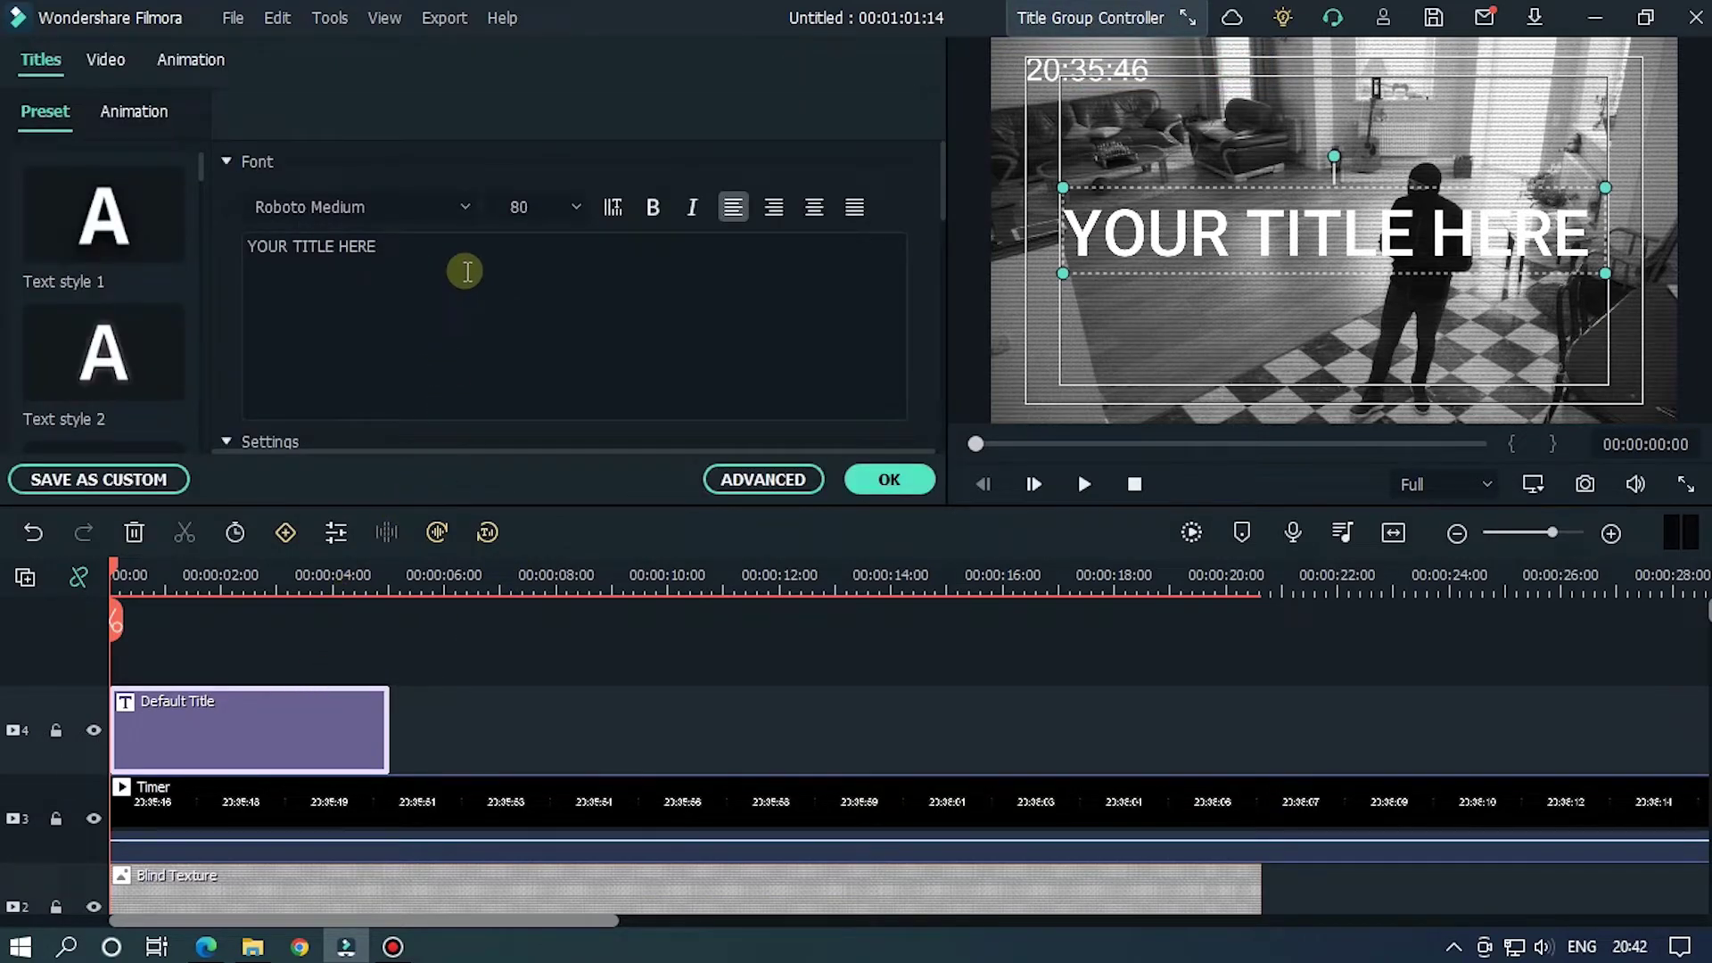
text(CA)
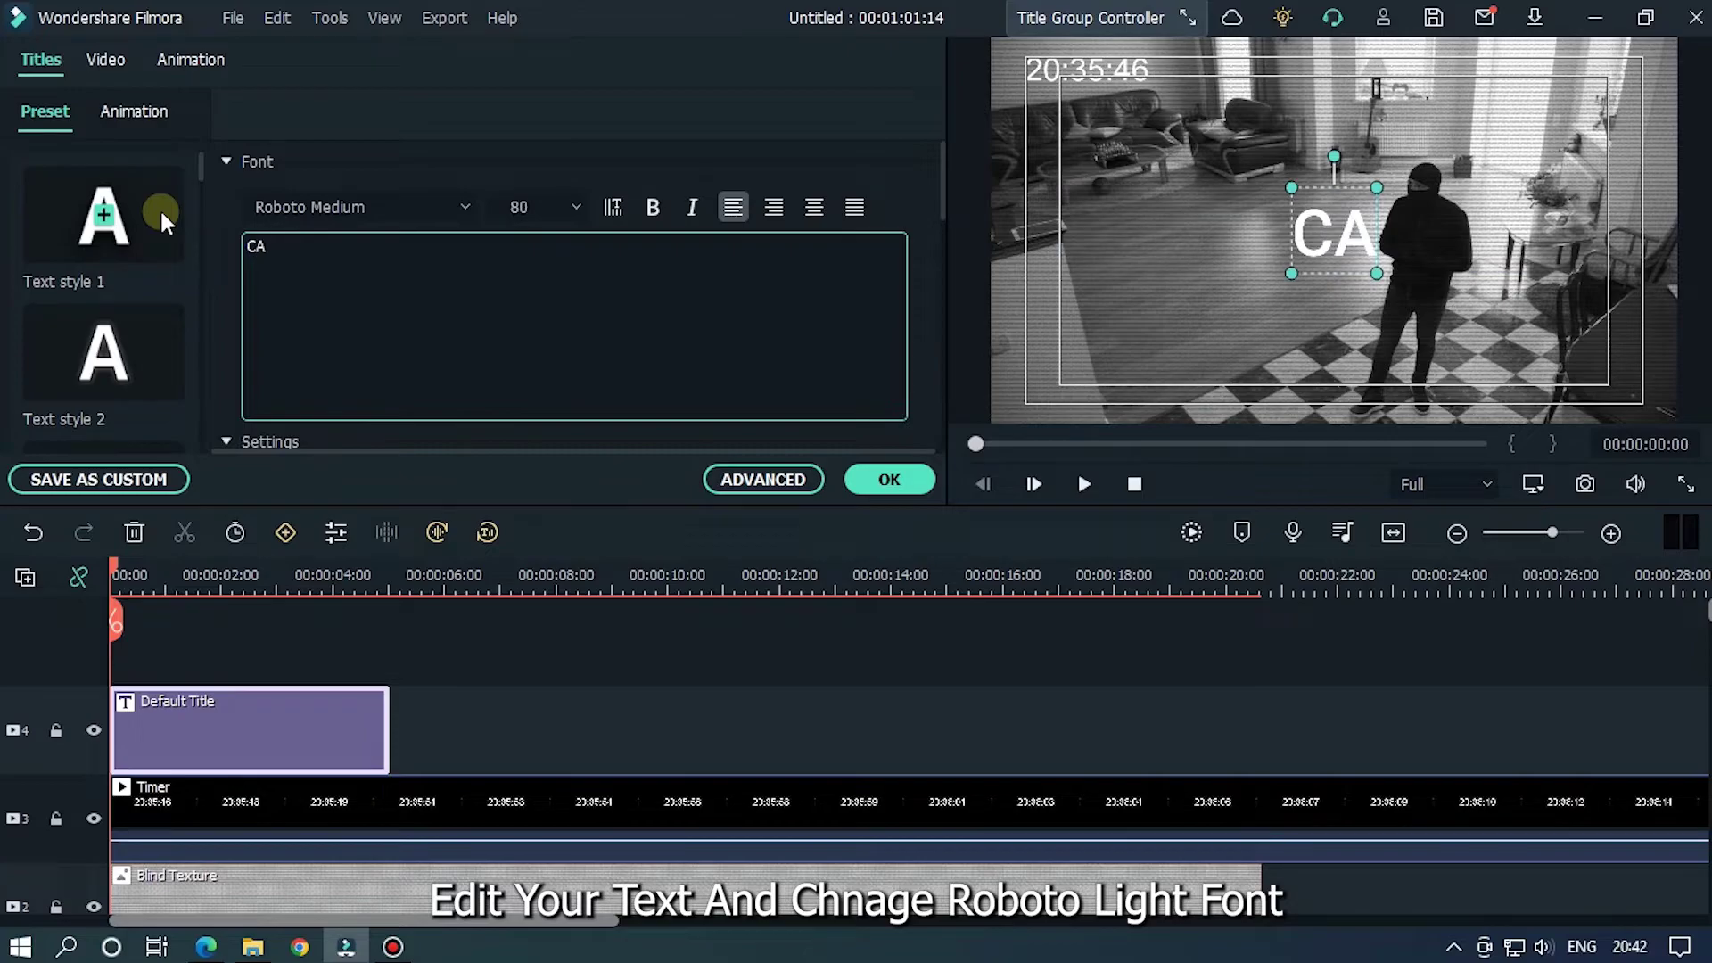
text(M01)
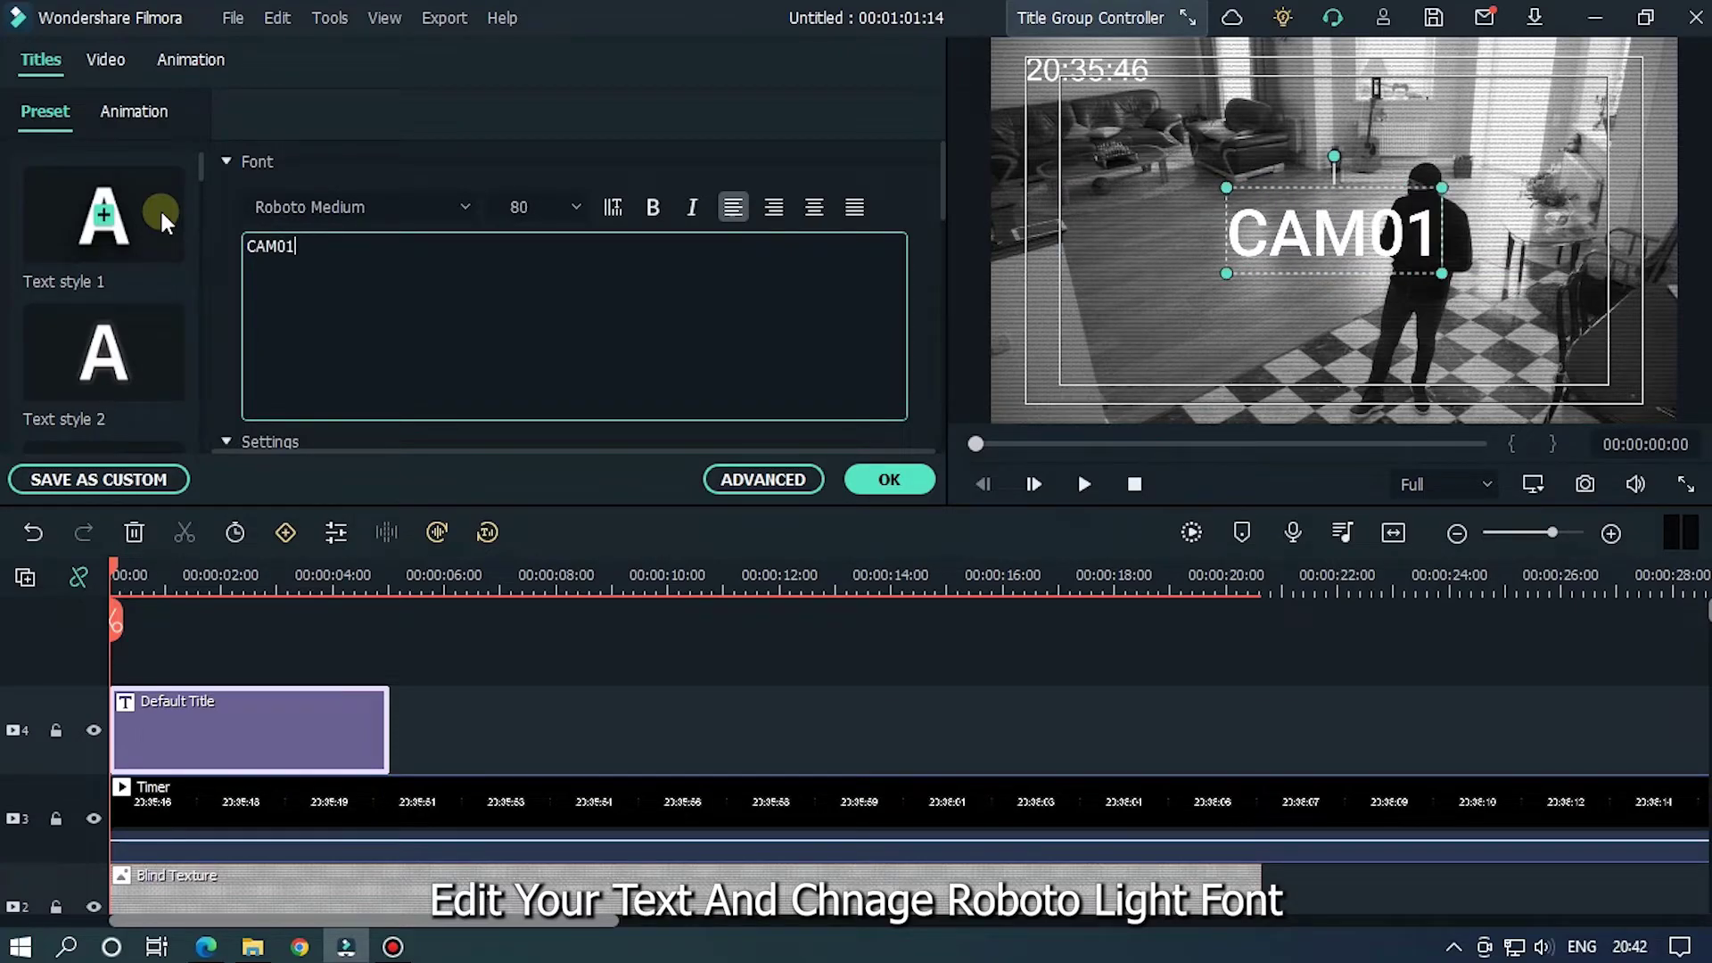
click(411, 206)
scroll(413, 206, down, 5)
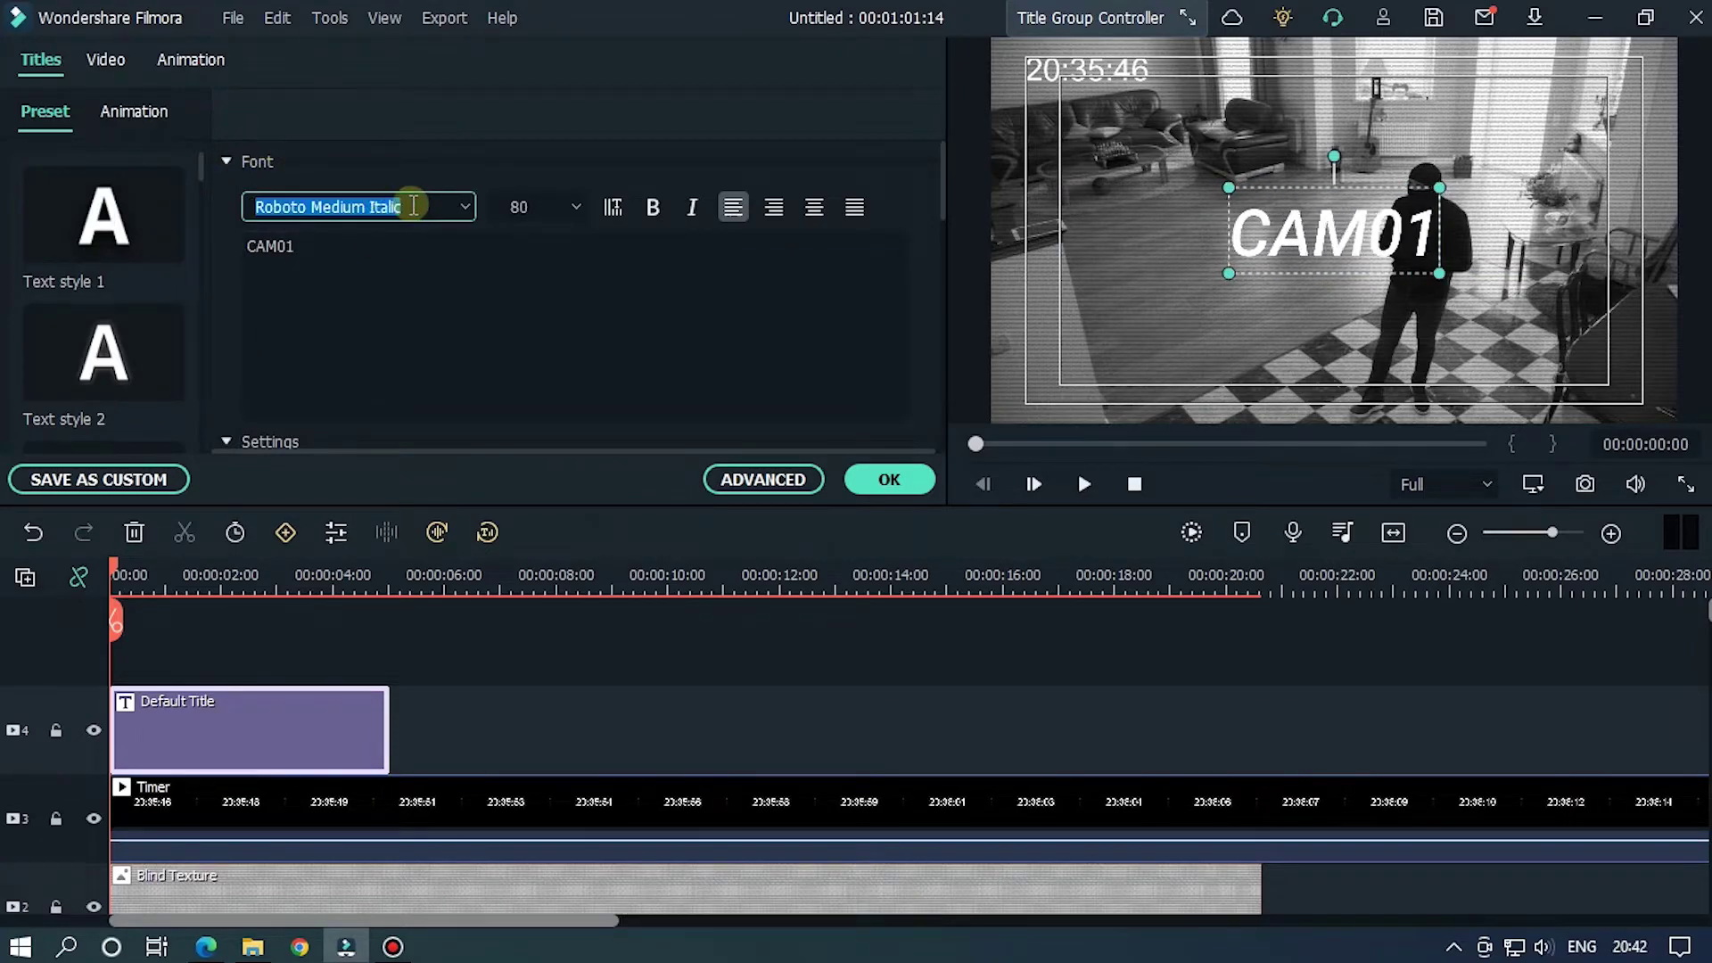
scroll(413, 206, down, 3)
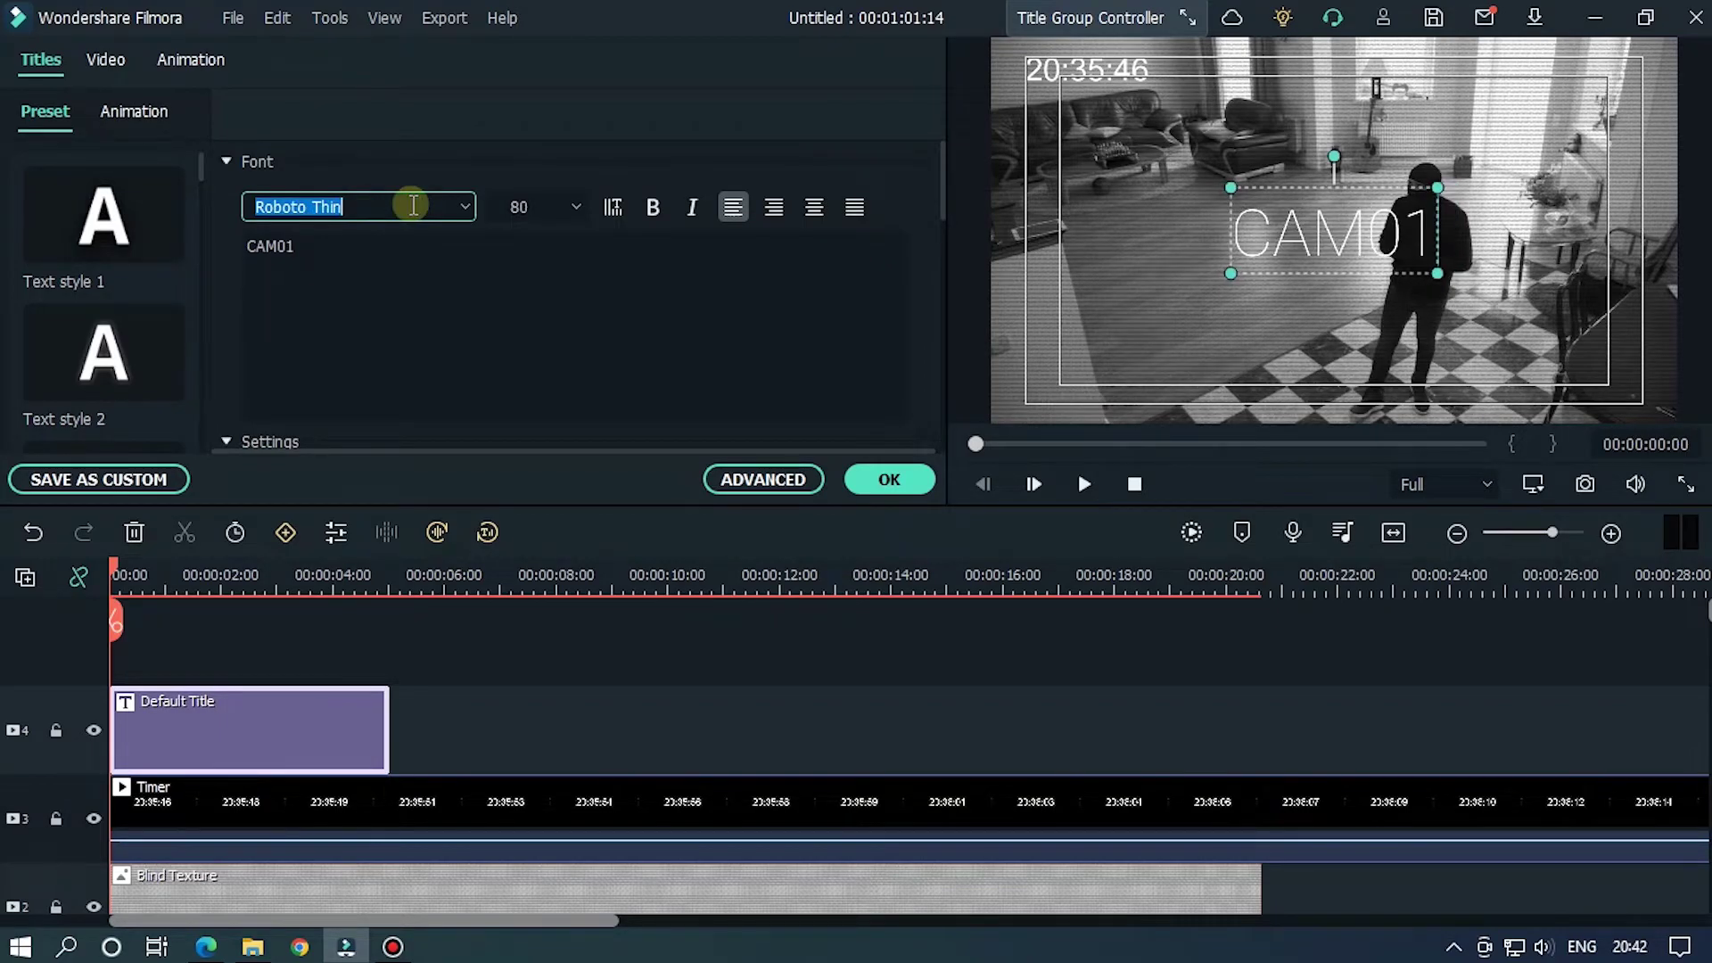
click(655, 206)
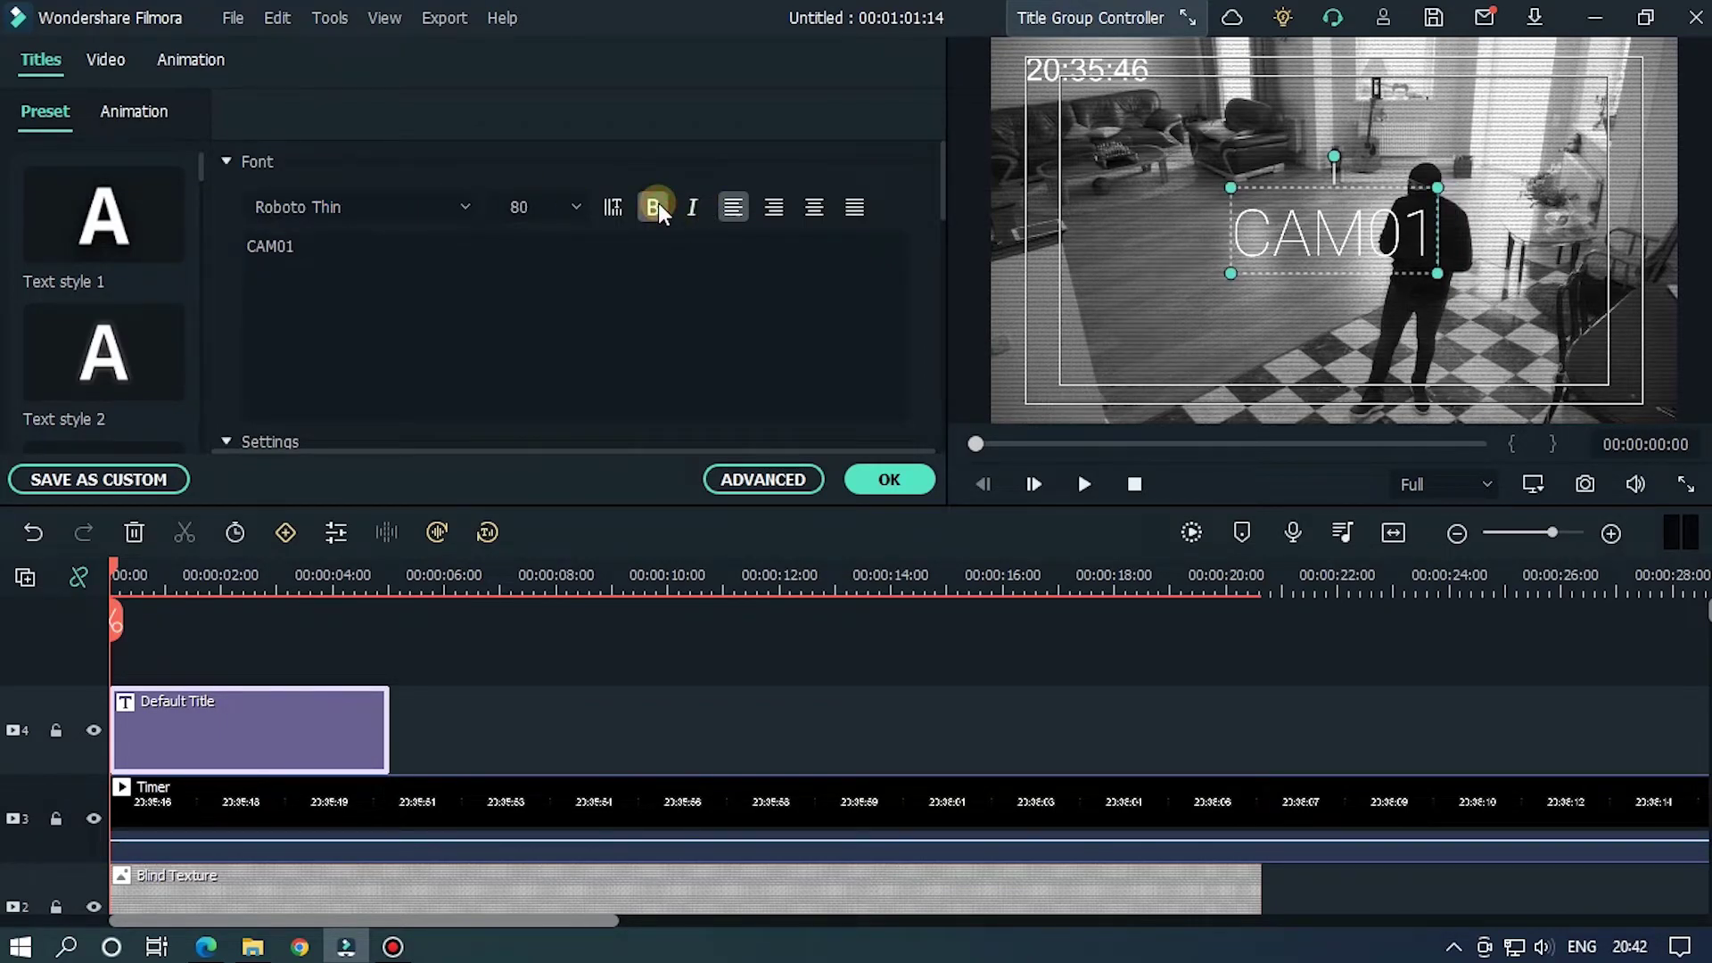
click(358, 209)
scroll(359, 208, up, 7)
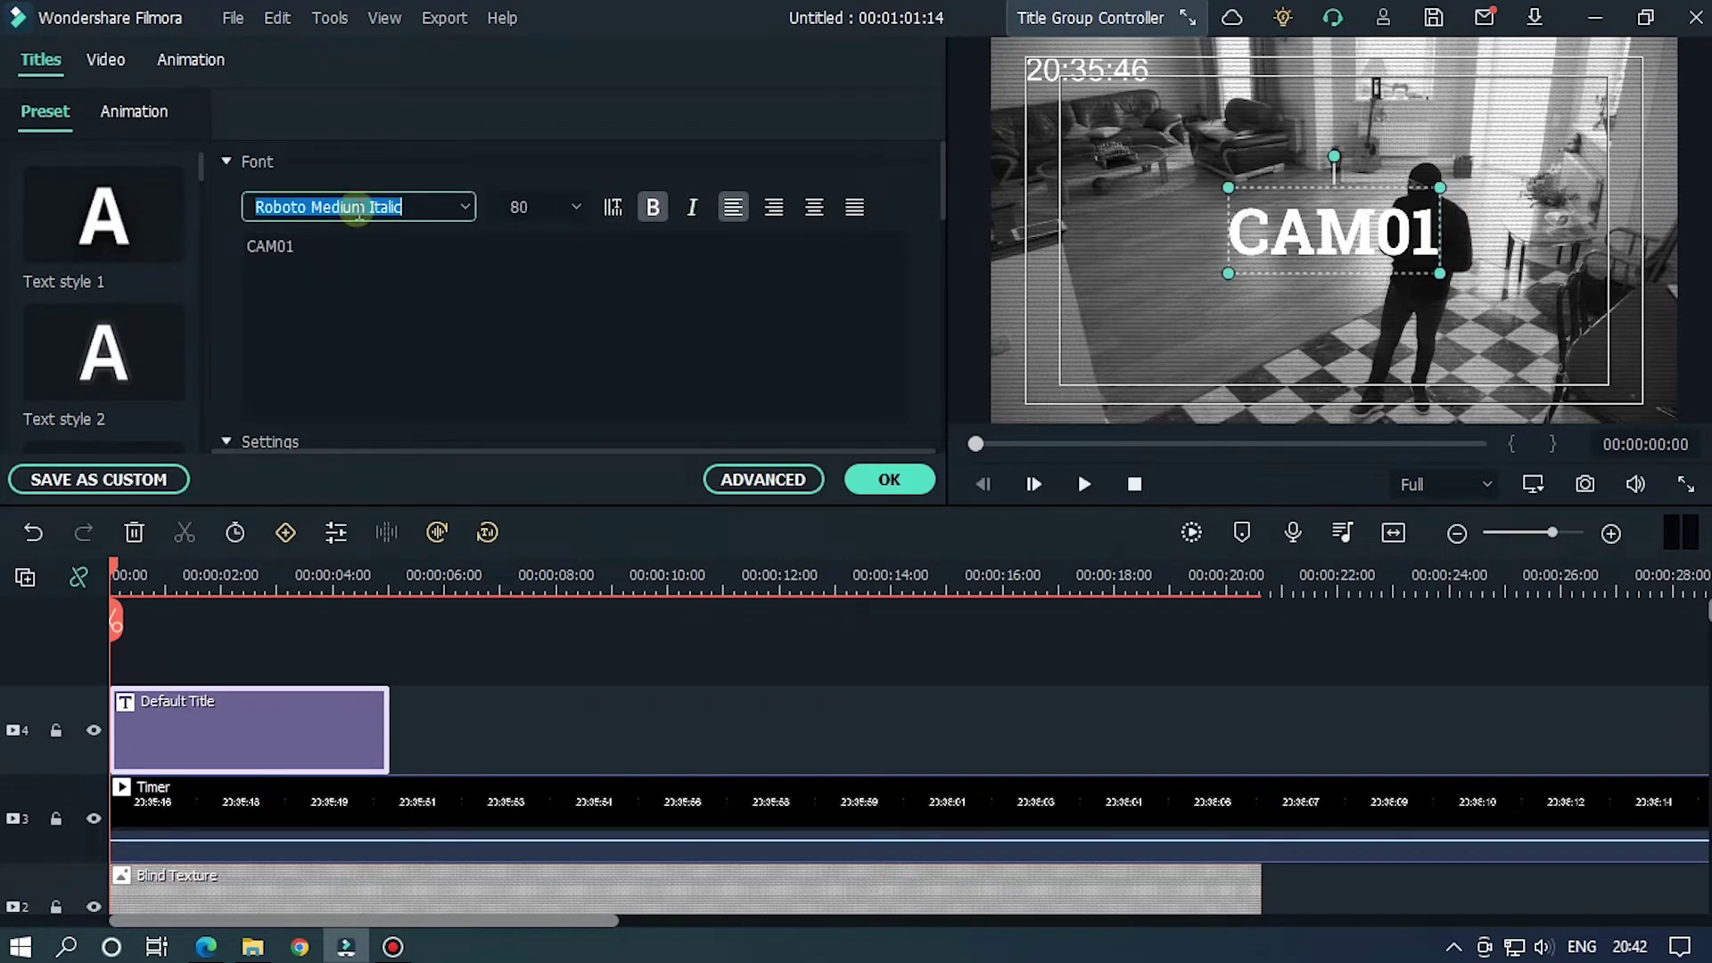
scroll(358, 213, down, 3)
scroll(358, 211, up, 5)
Shrink CAM01 to size 37 and place it in the frame's top-right corner
drag(1441, 276, 1203, 84)
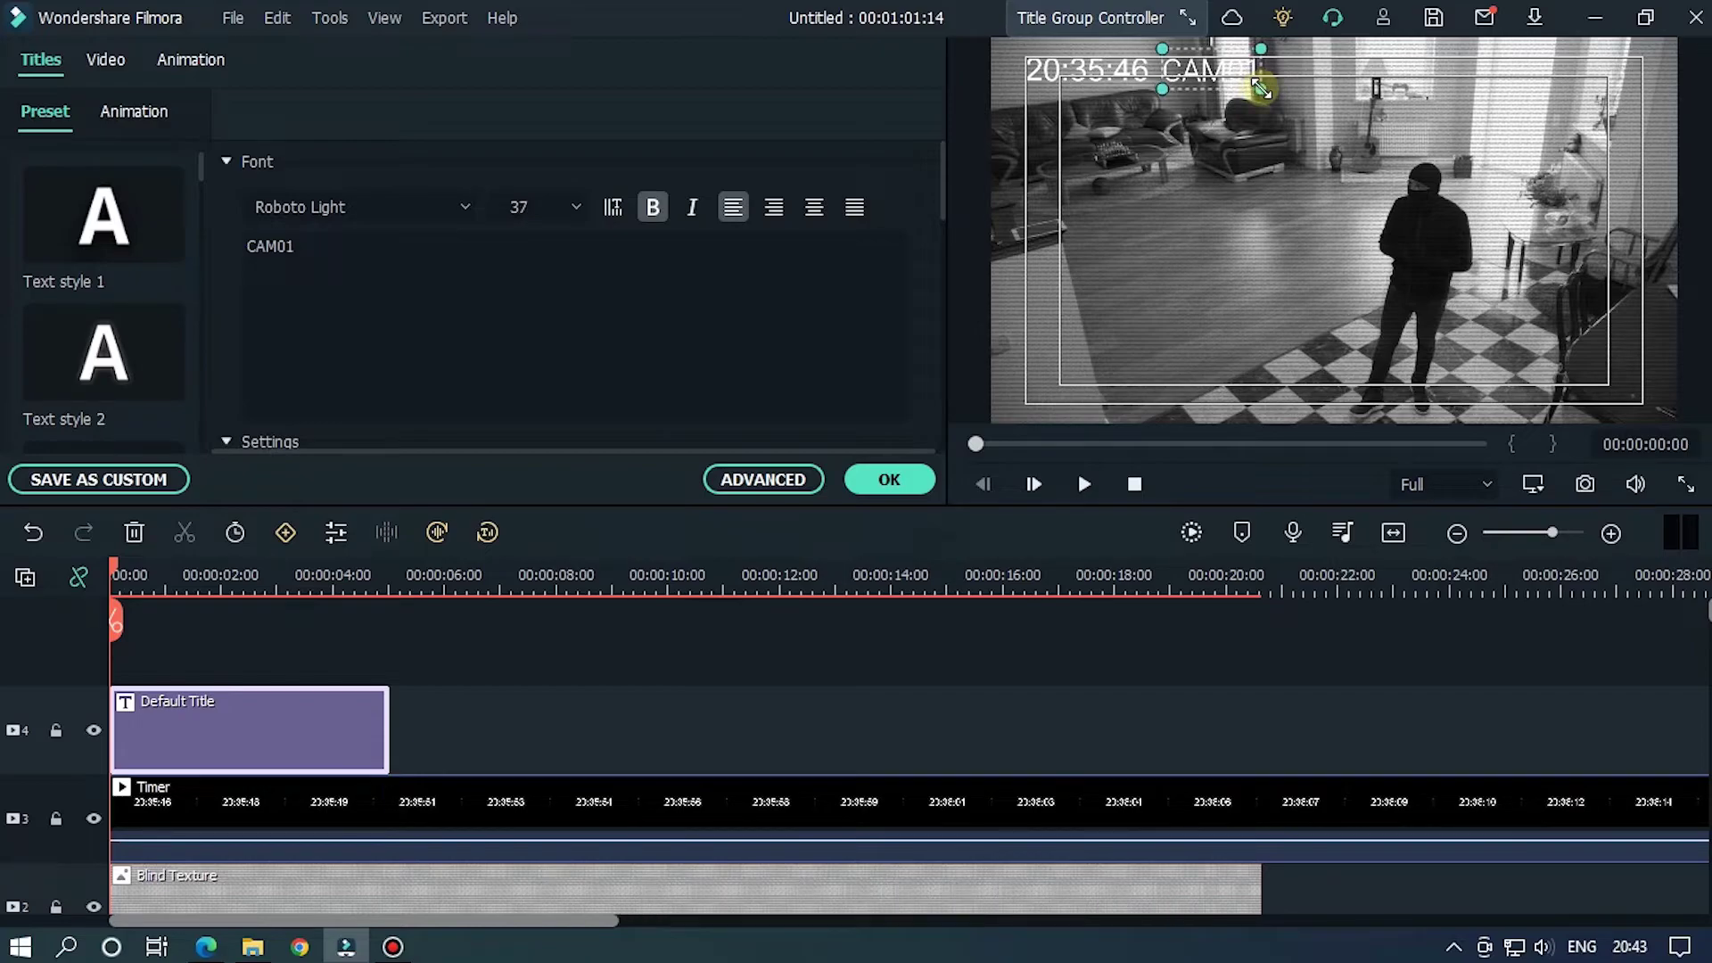
drag(1217, 70, 1602, 74)
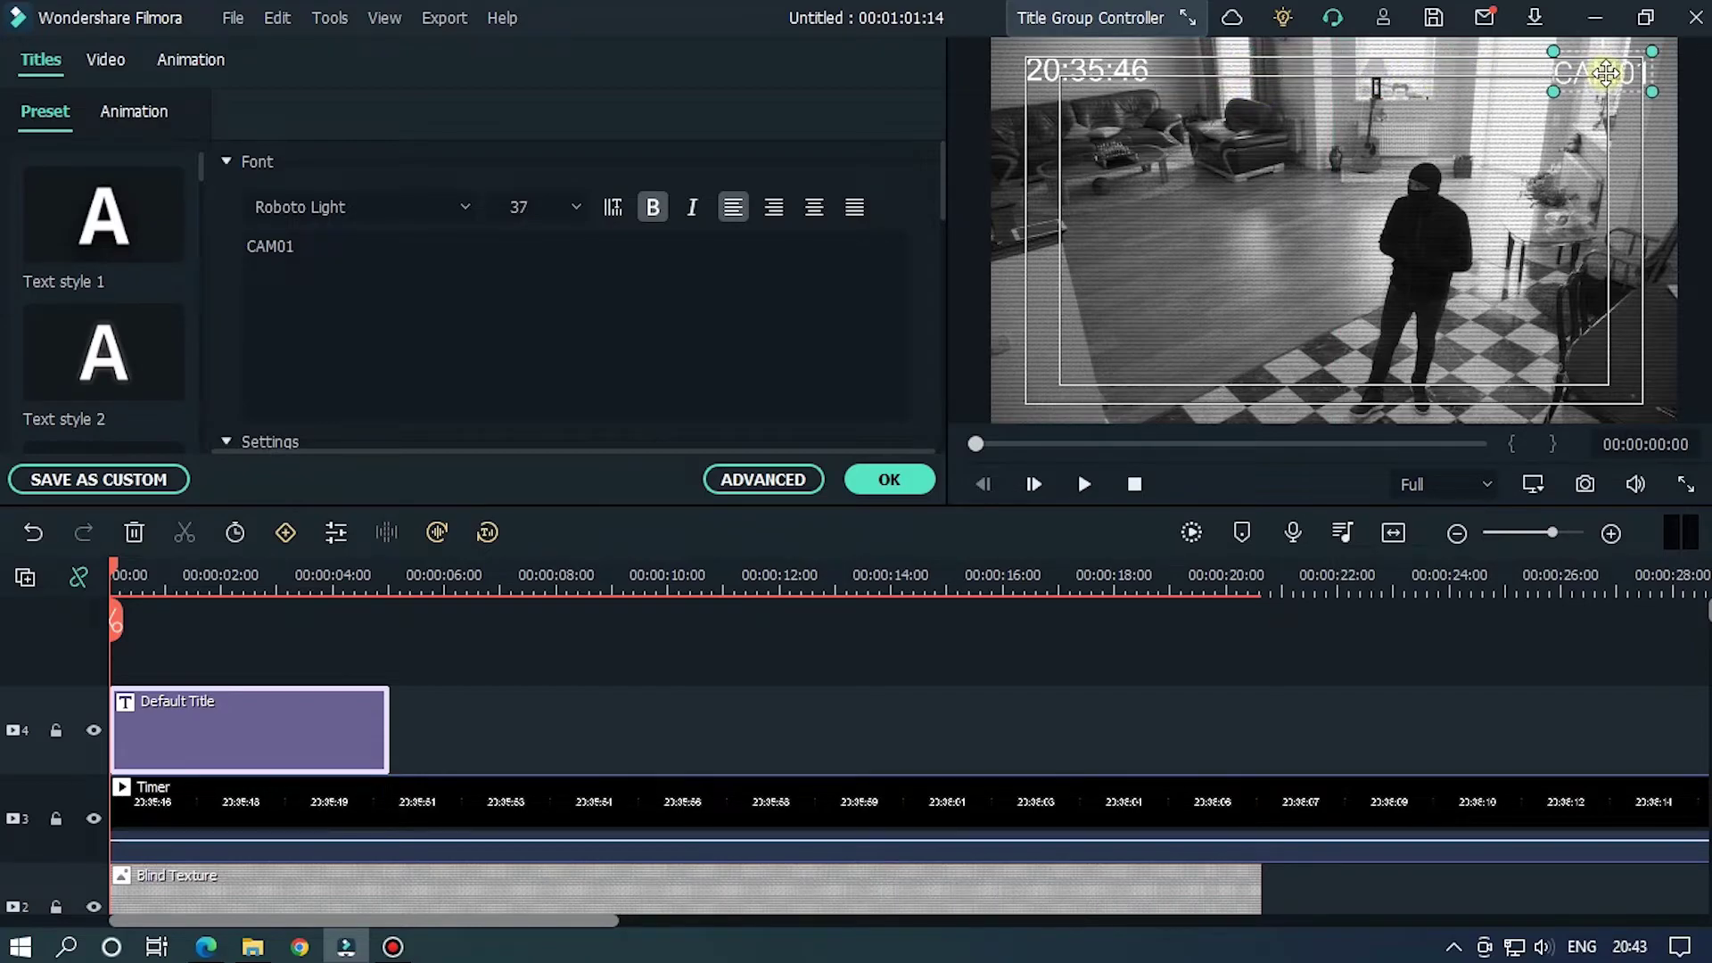
key(Right)
key(Right)
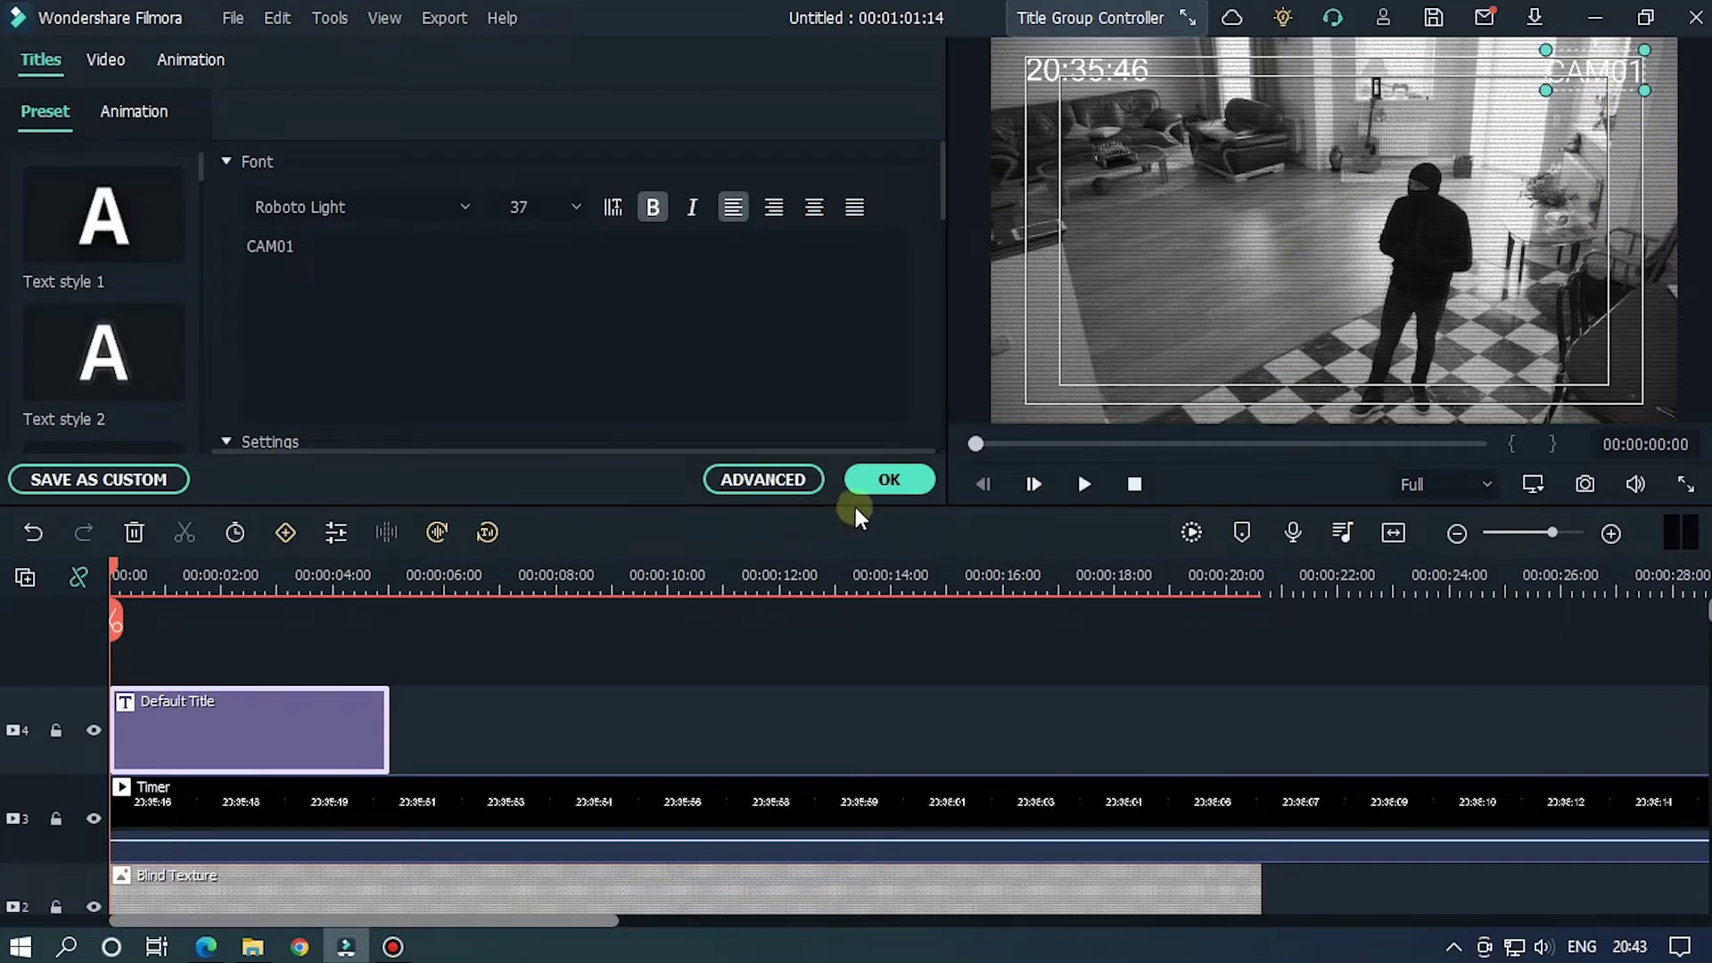
End both the CAM01 title and Timer clips at 00:00:20:16
click(877, 483)
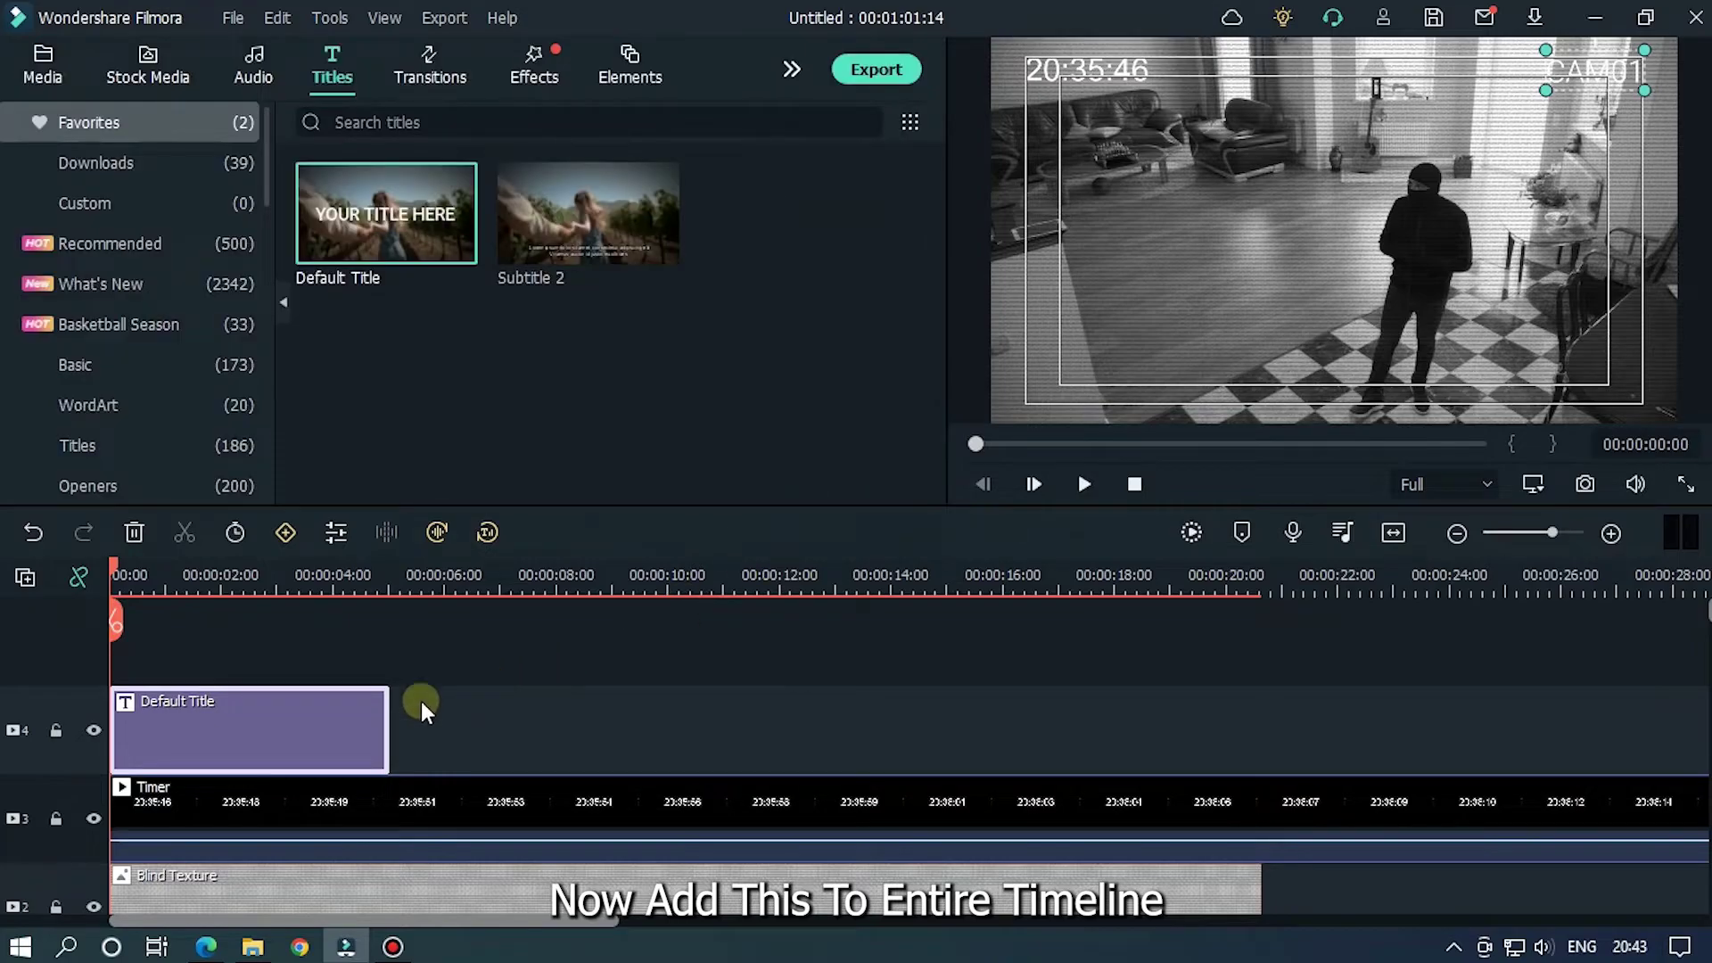
drag(389, 714, 1264, 699)
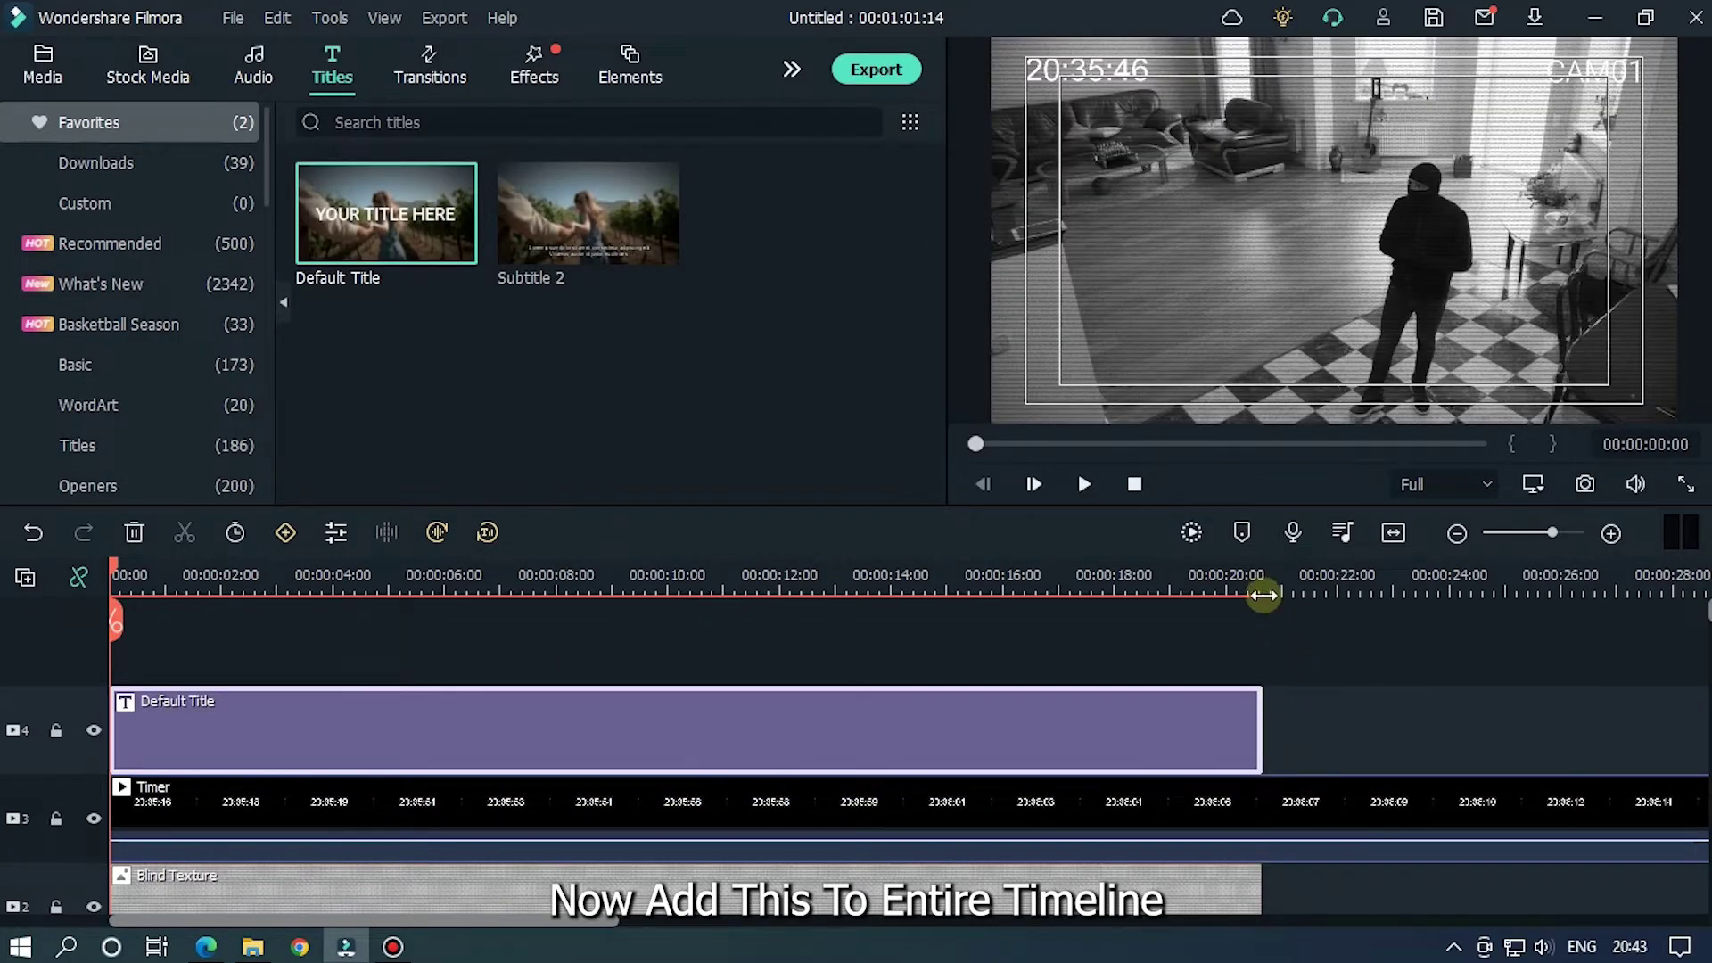
scroll(1154, 574, down, 5)
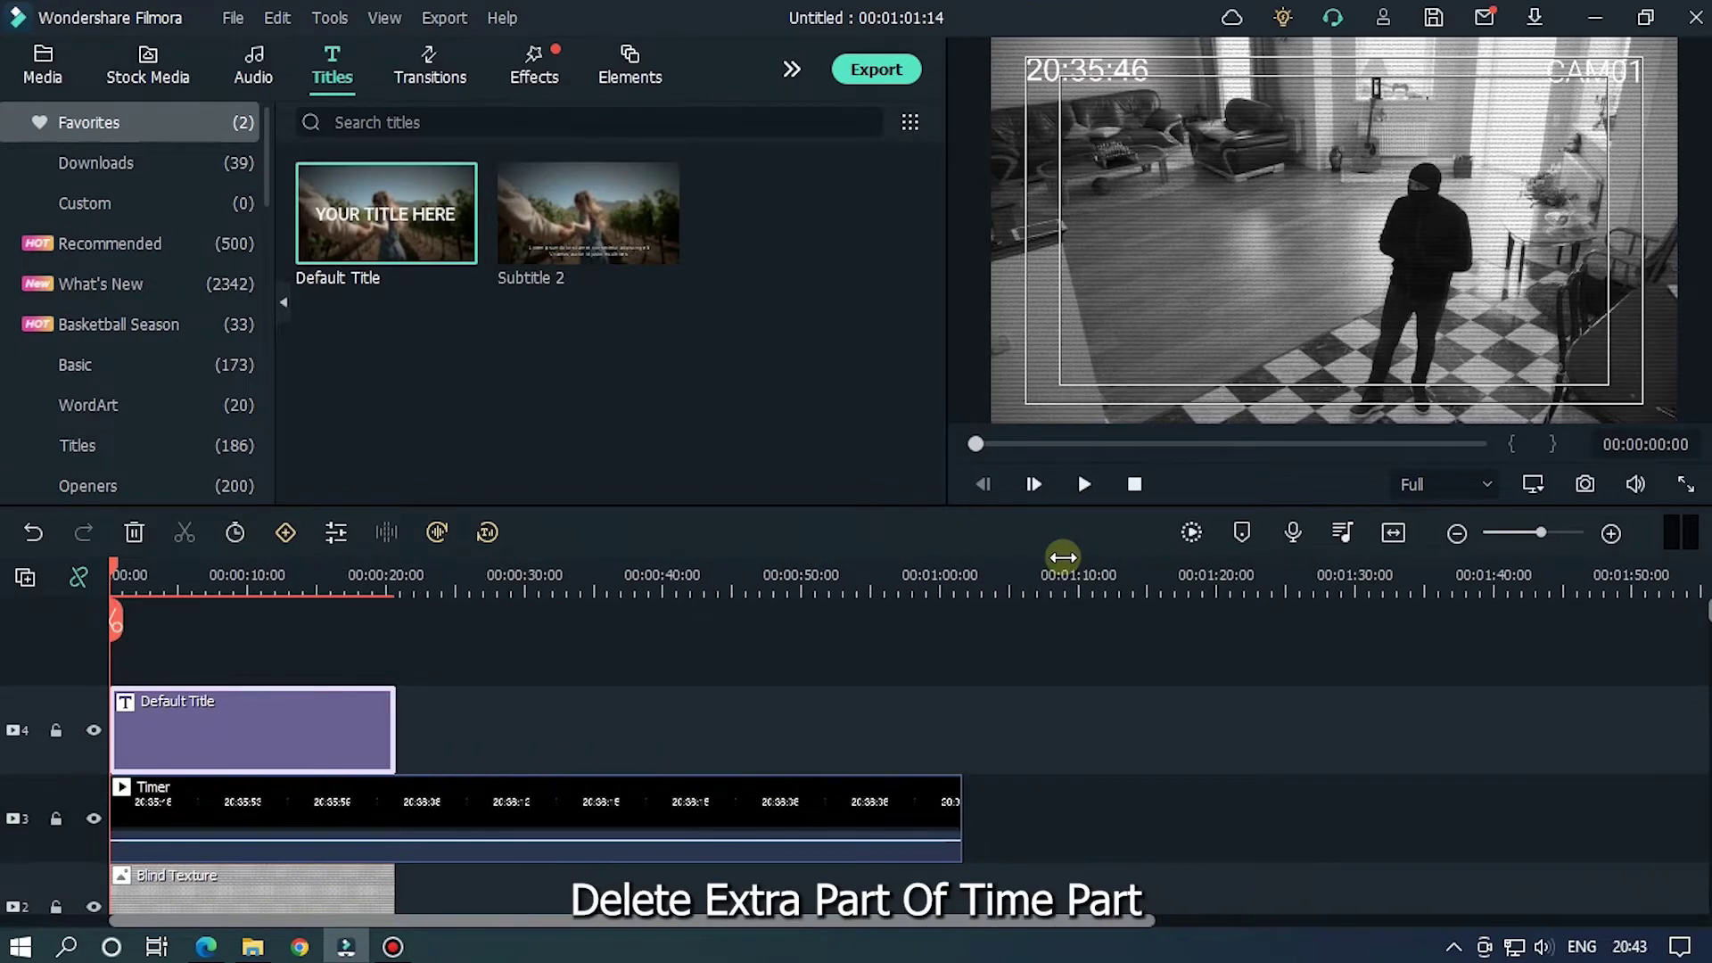
click(951, 792)
drag(960, 790, 392, 777)
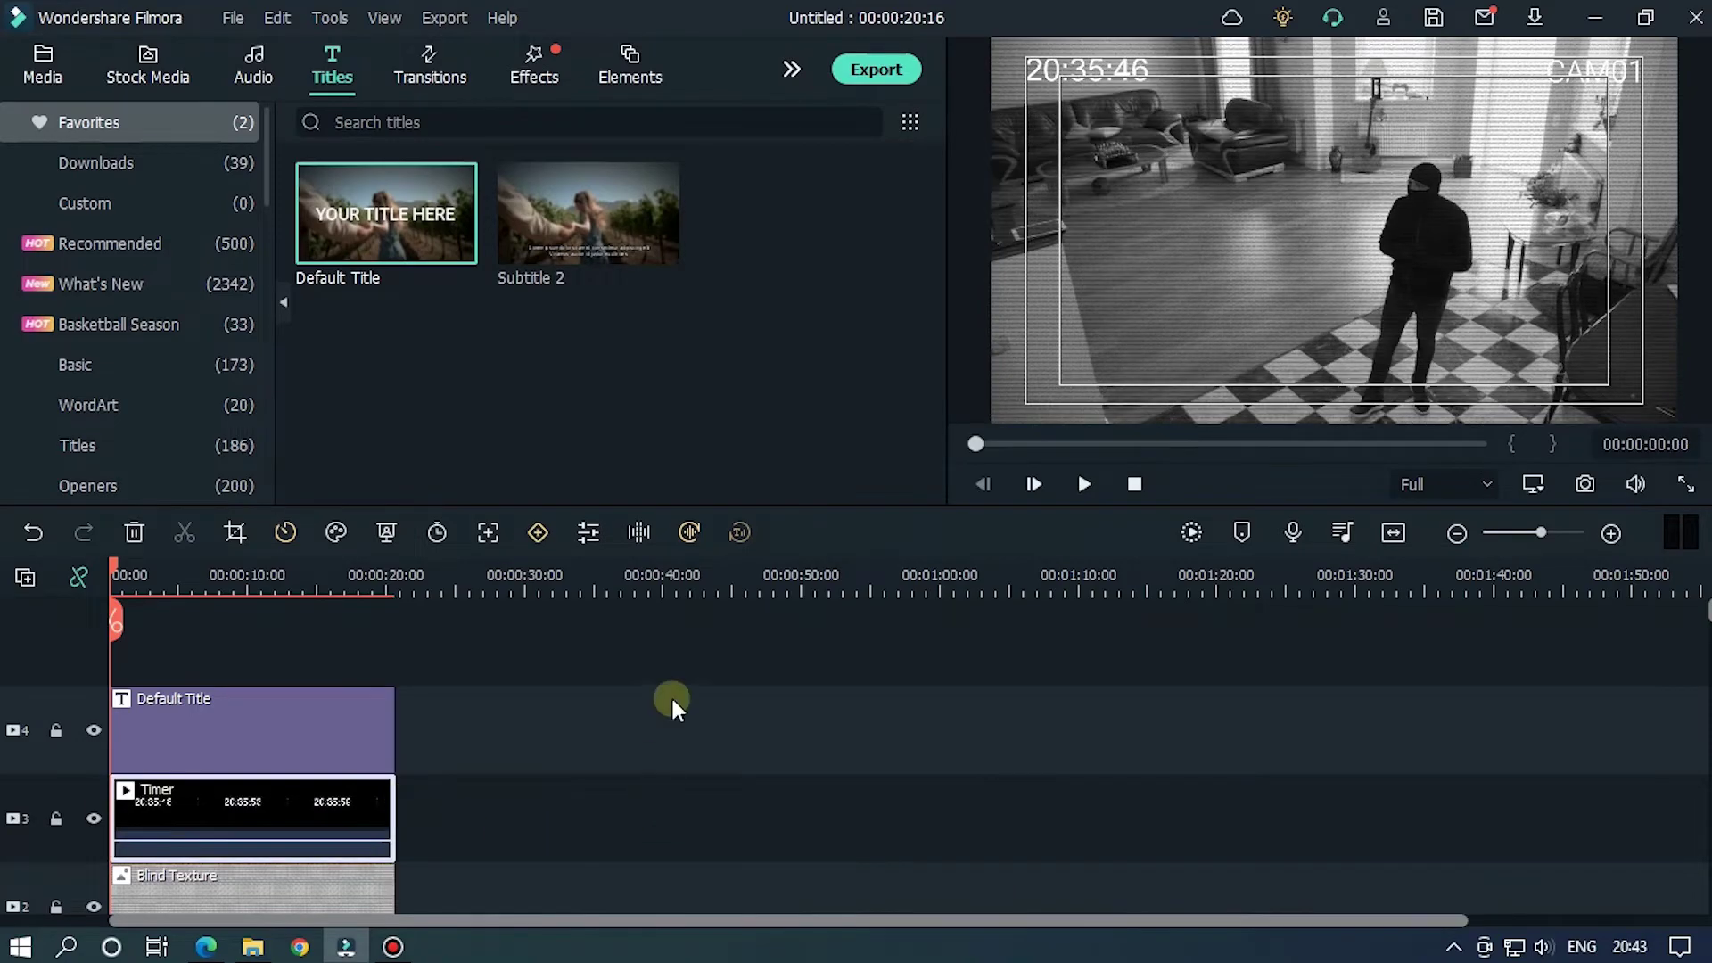
Hide the safe-zone outlines and zoom the timeline to 2-second spacing
right_click(1349, 254)
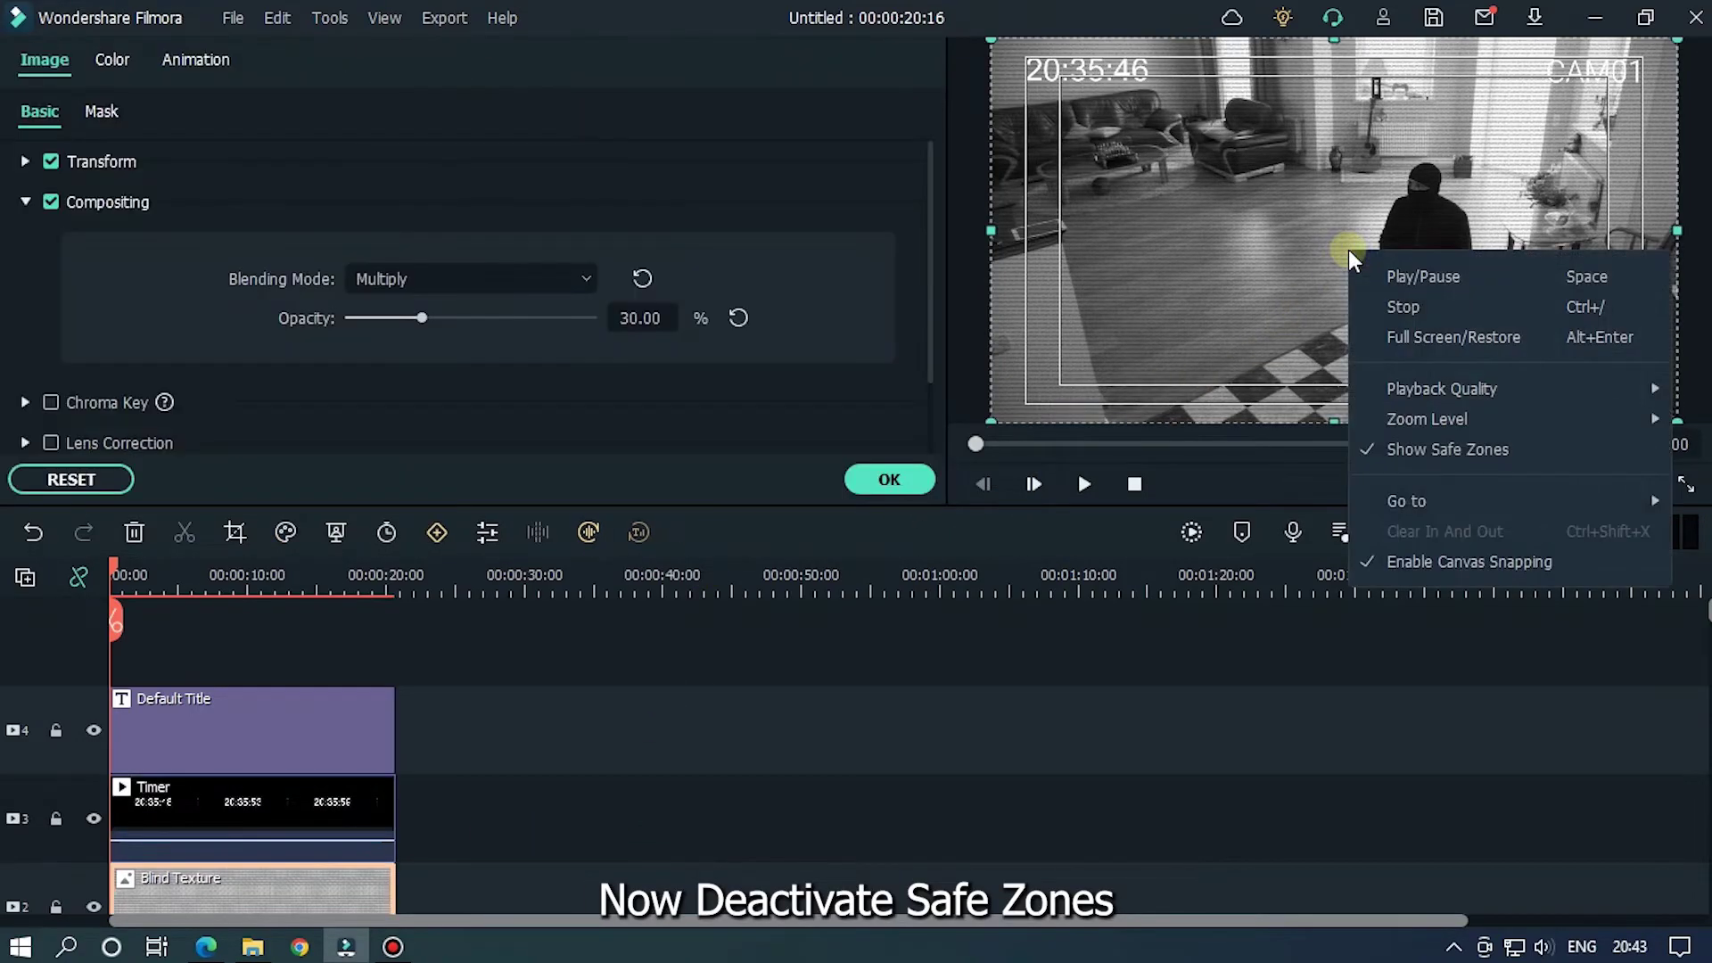
click(1441, 452)
click(890, 482)
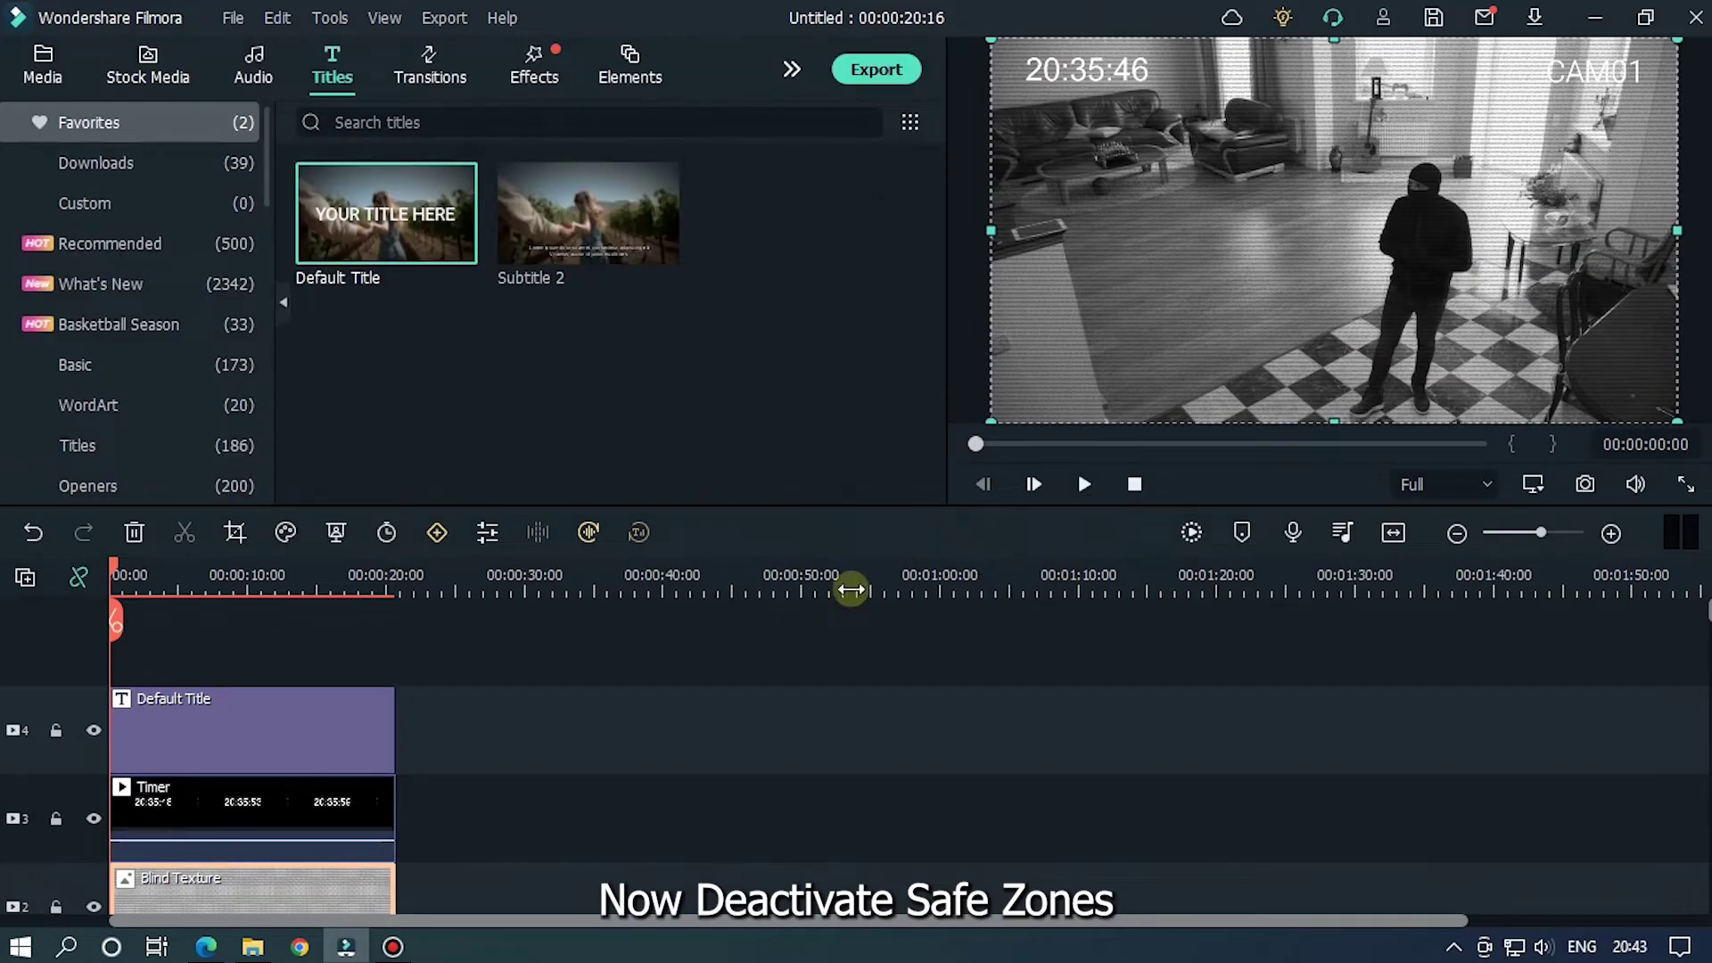
drag(521, 575, 851, 567)
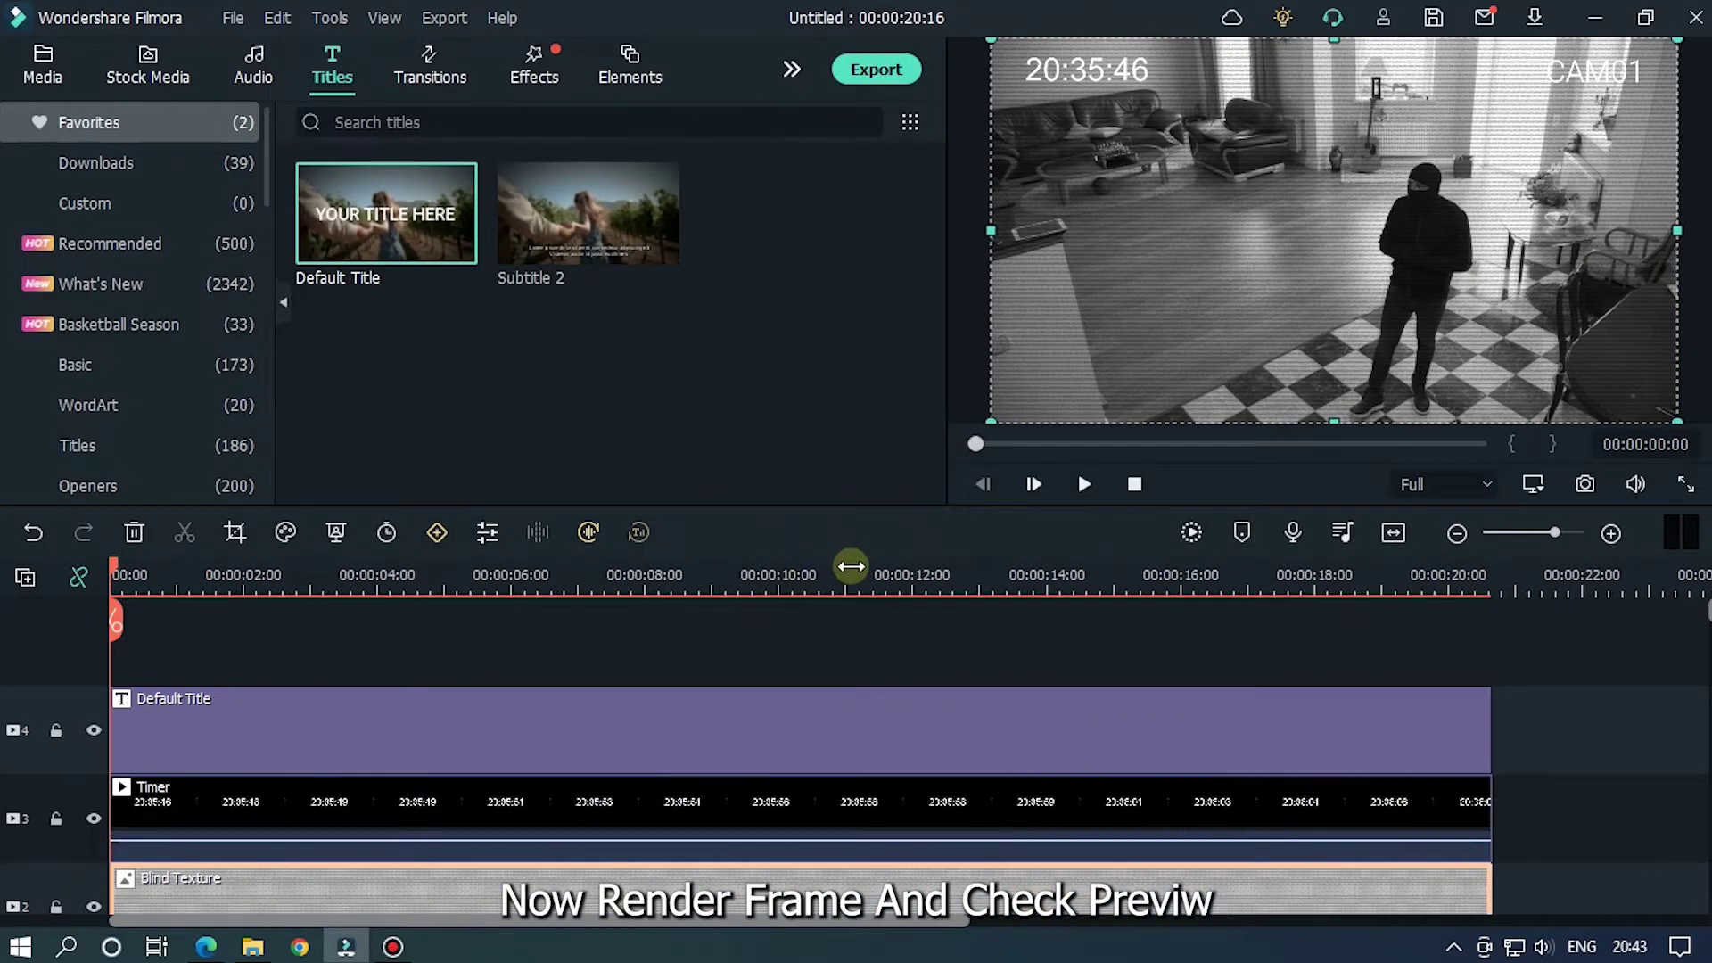
Render the timeline preview and play the CCTV composite back to 00:00:12:03
click(1191, 533)
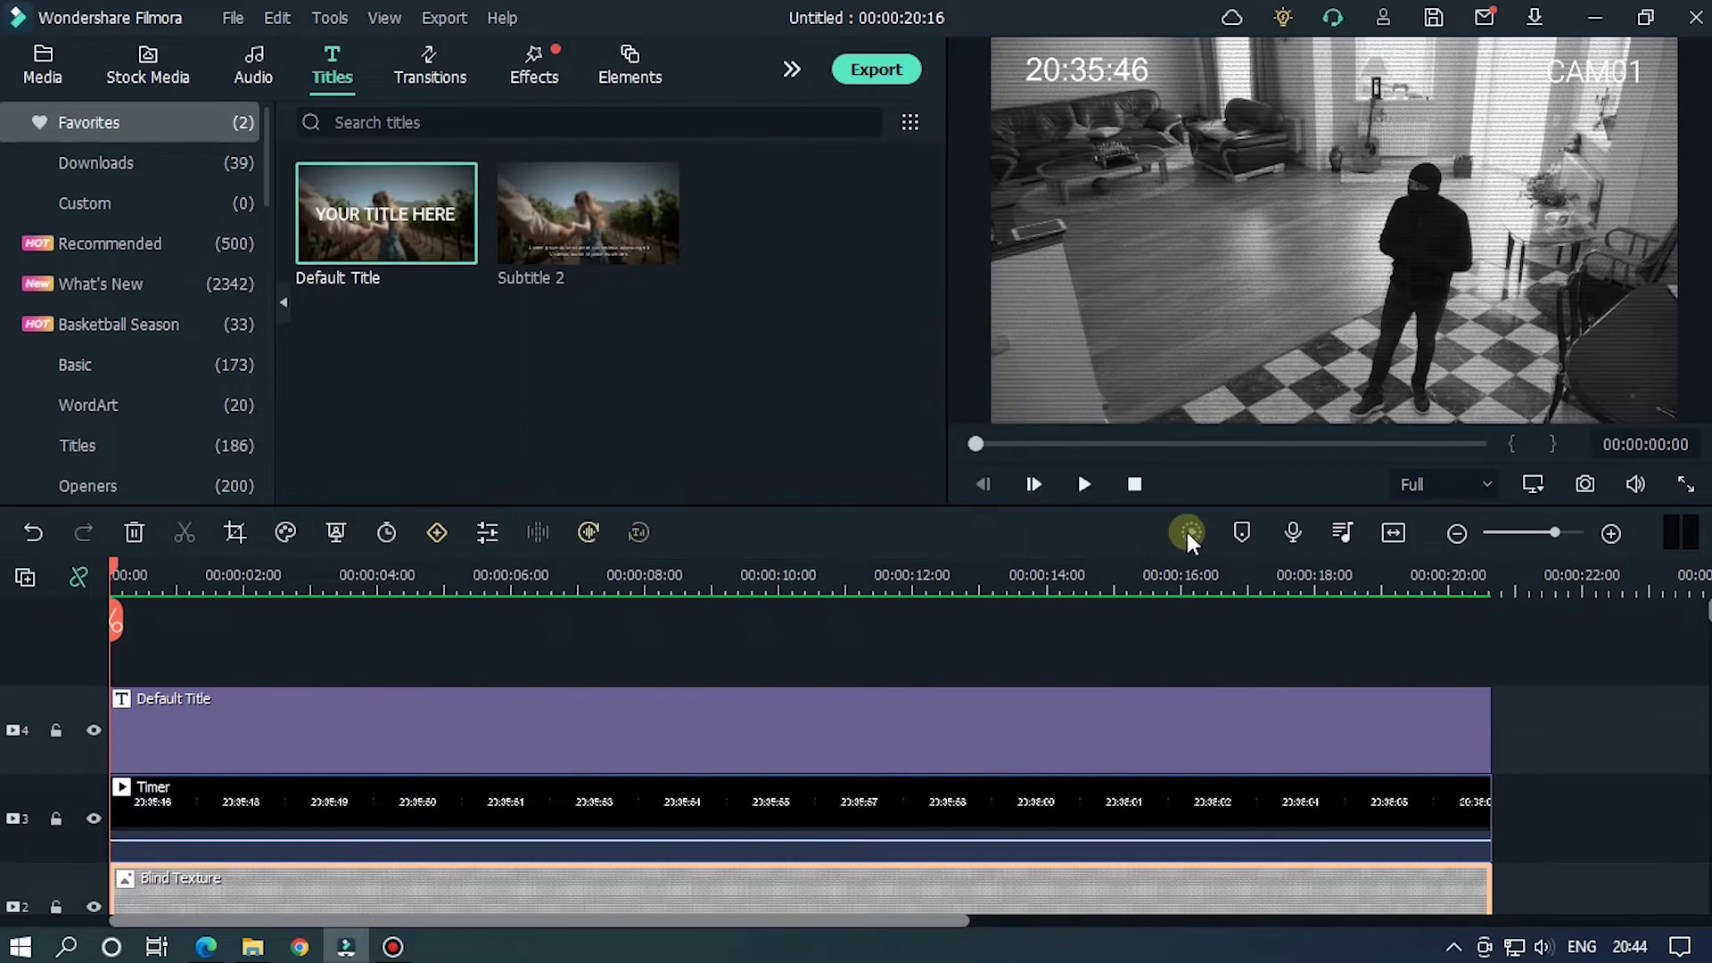
click(1085, 485)
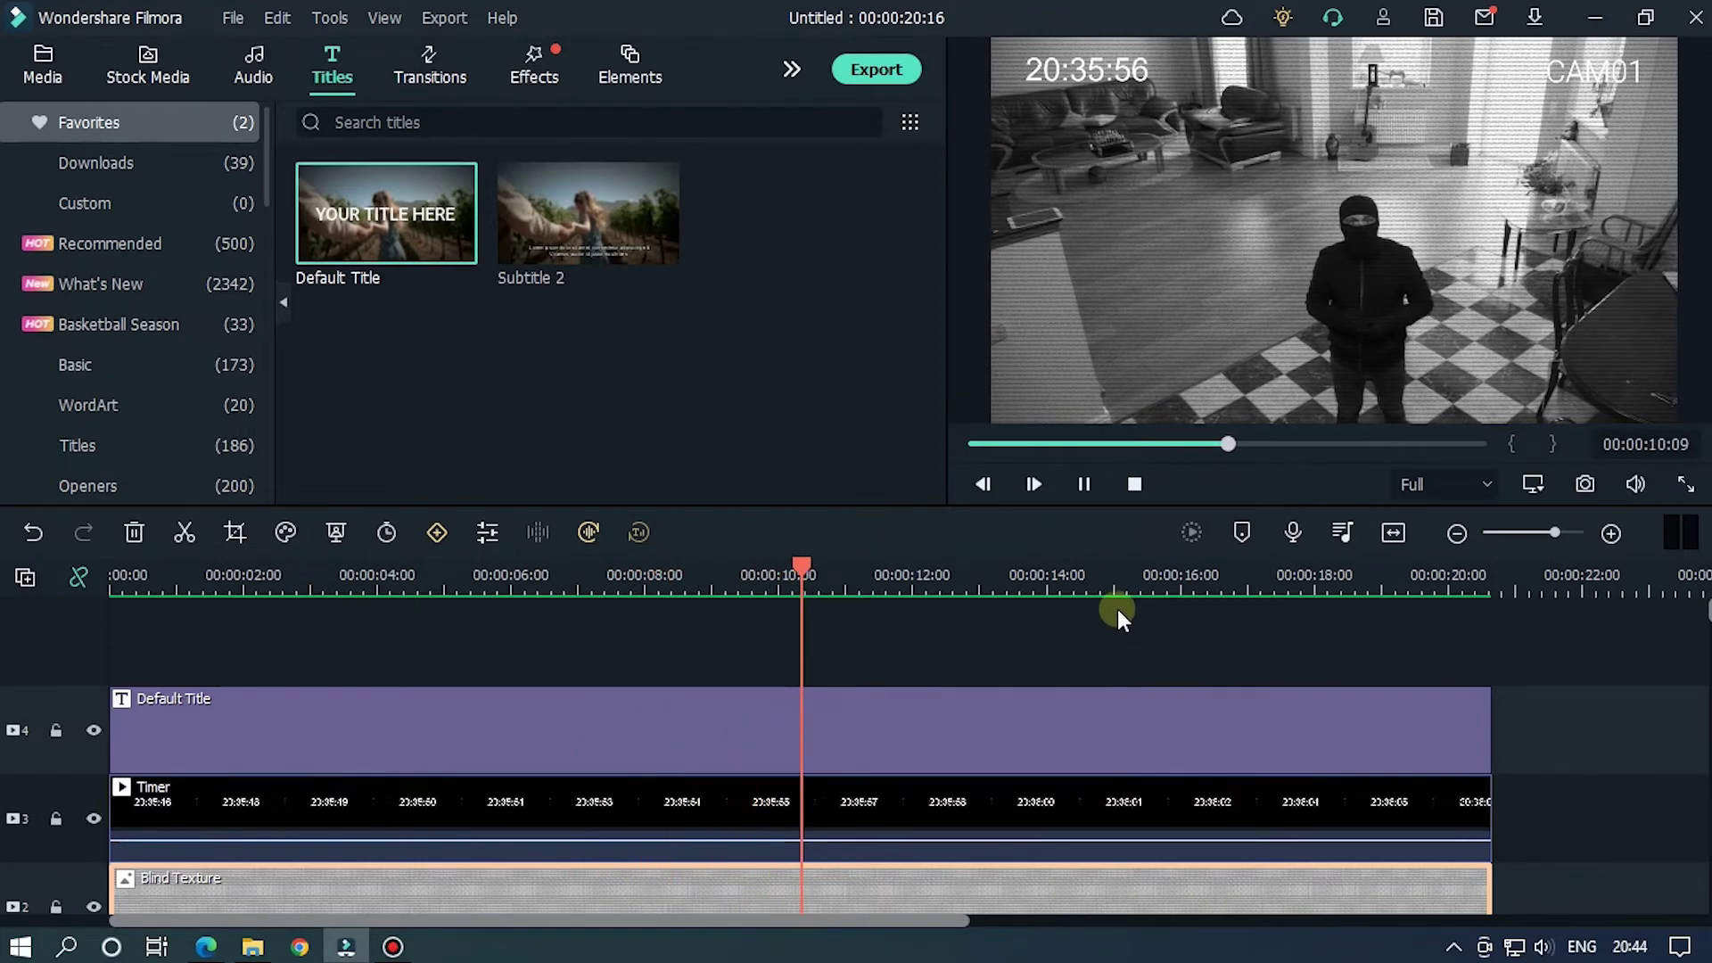
key(space)
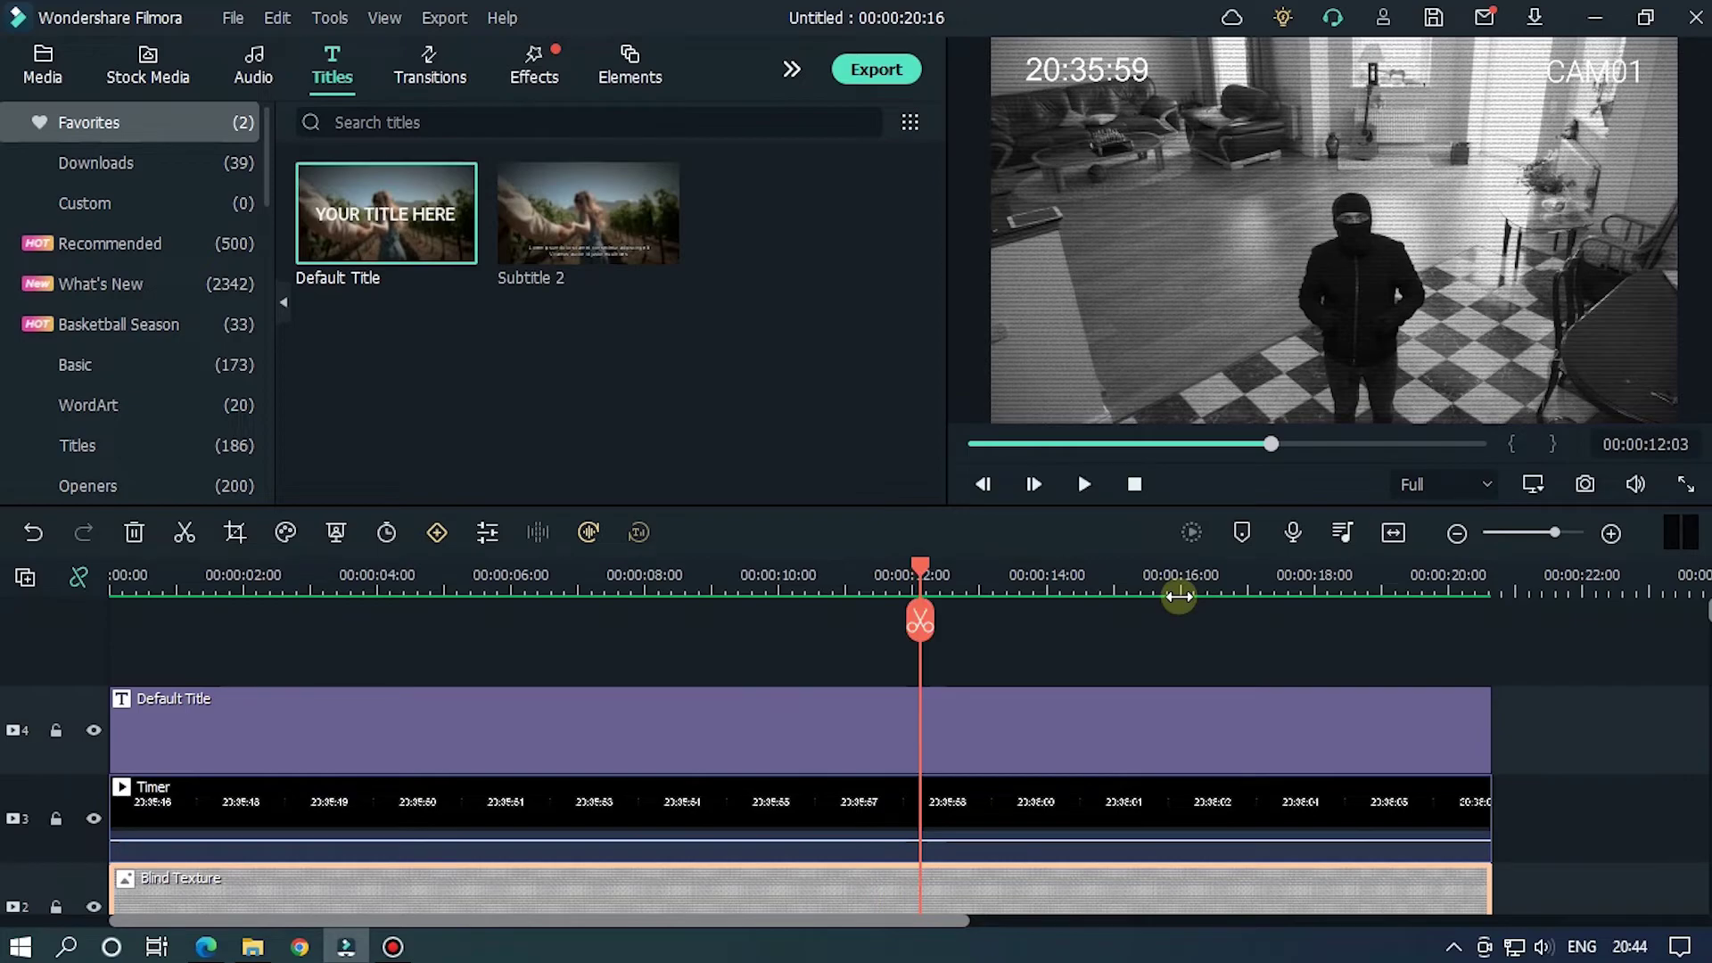
scroll(846, 756, down, 1)
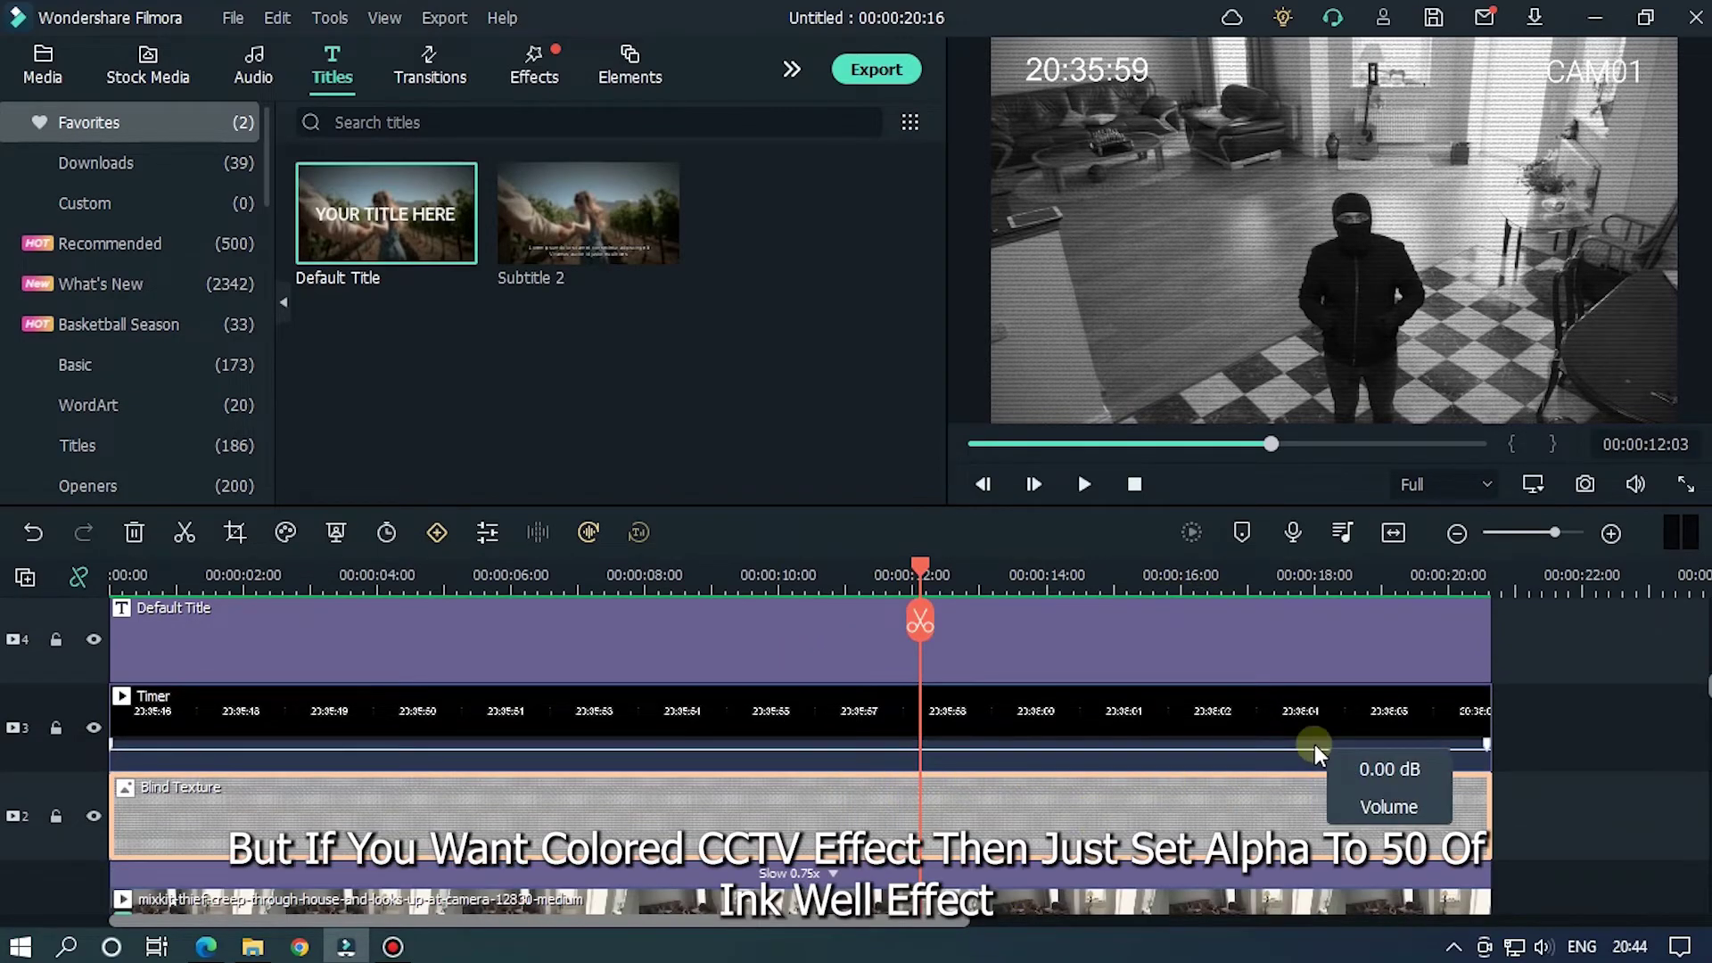
scroll(1315, 743, down, 1)
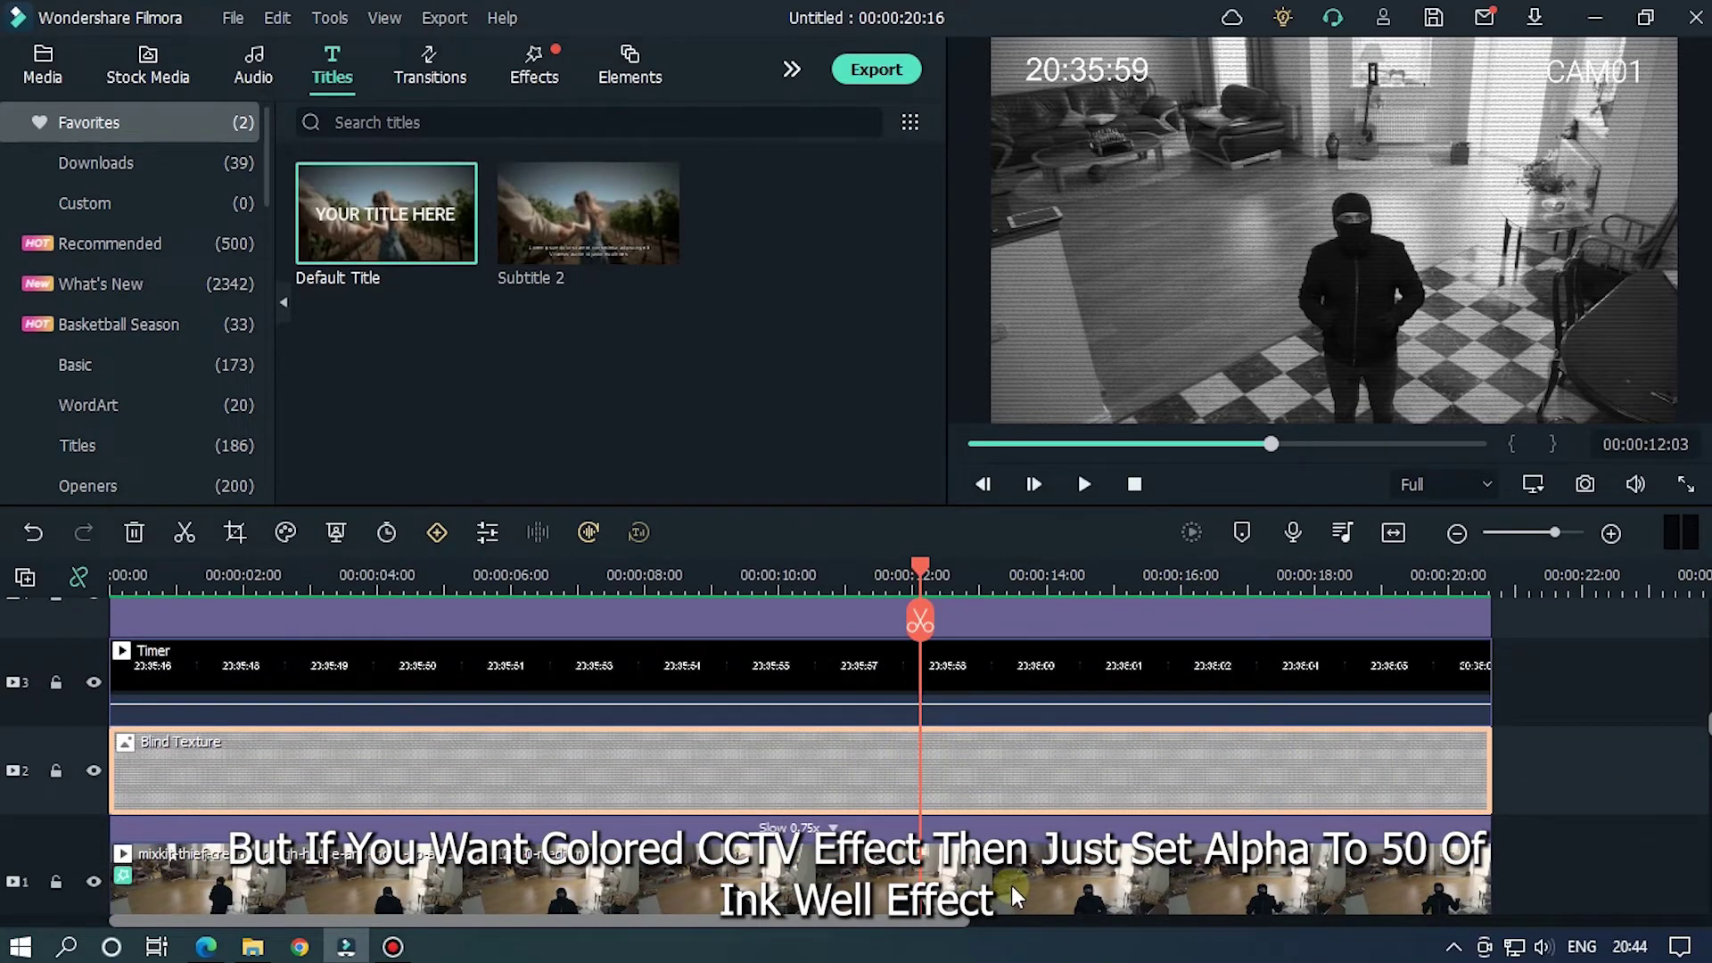
Lower the thief clip's Ink Well effect opacity to 50 for partial colour
double_click(1012, 886)
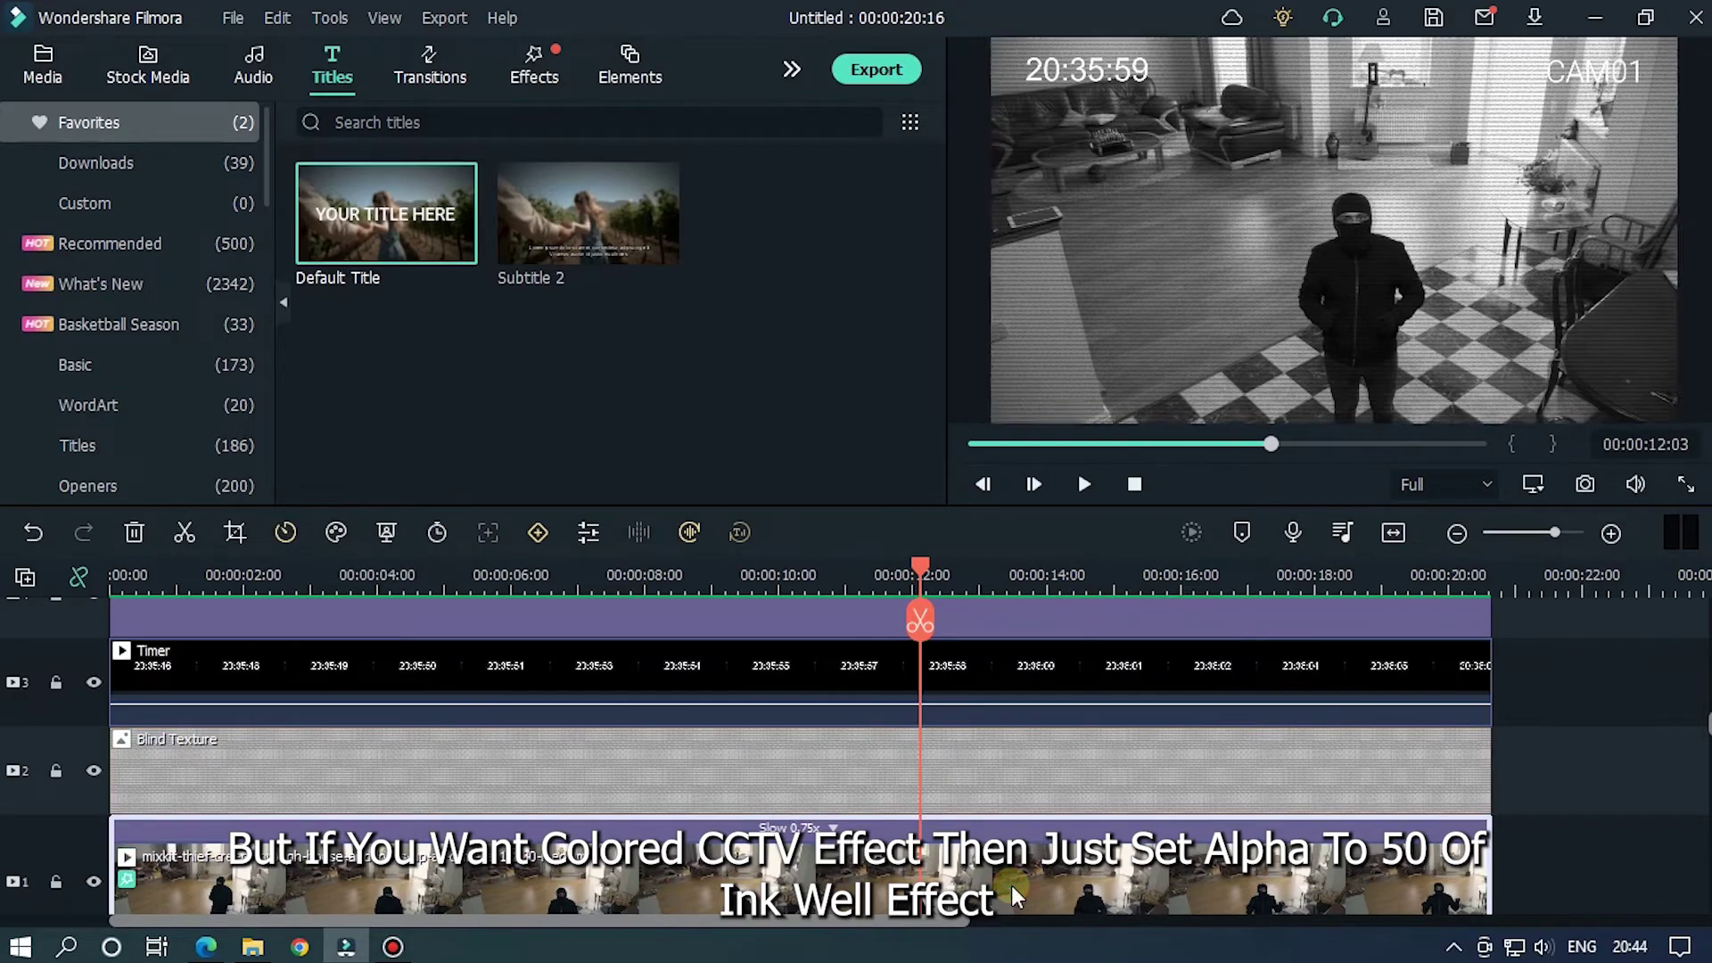
click(105, 112)
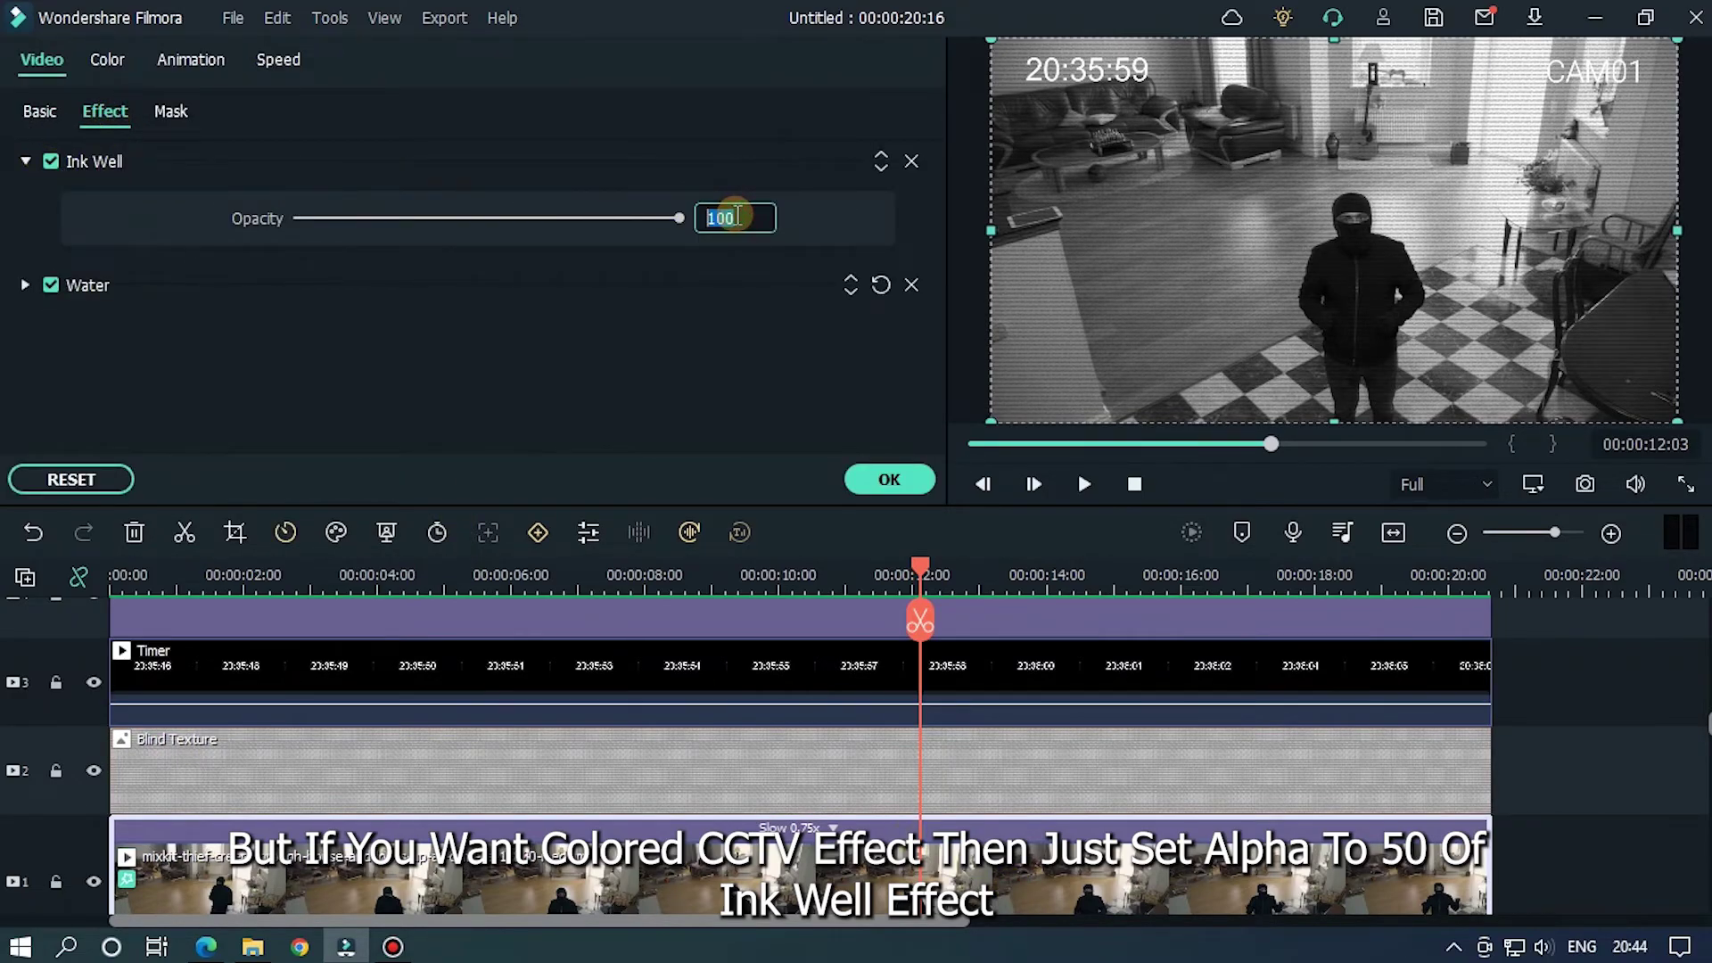
text(50)
key(Return)
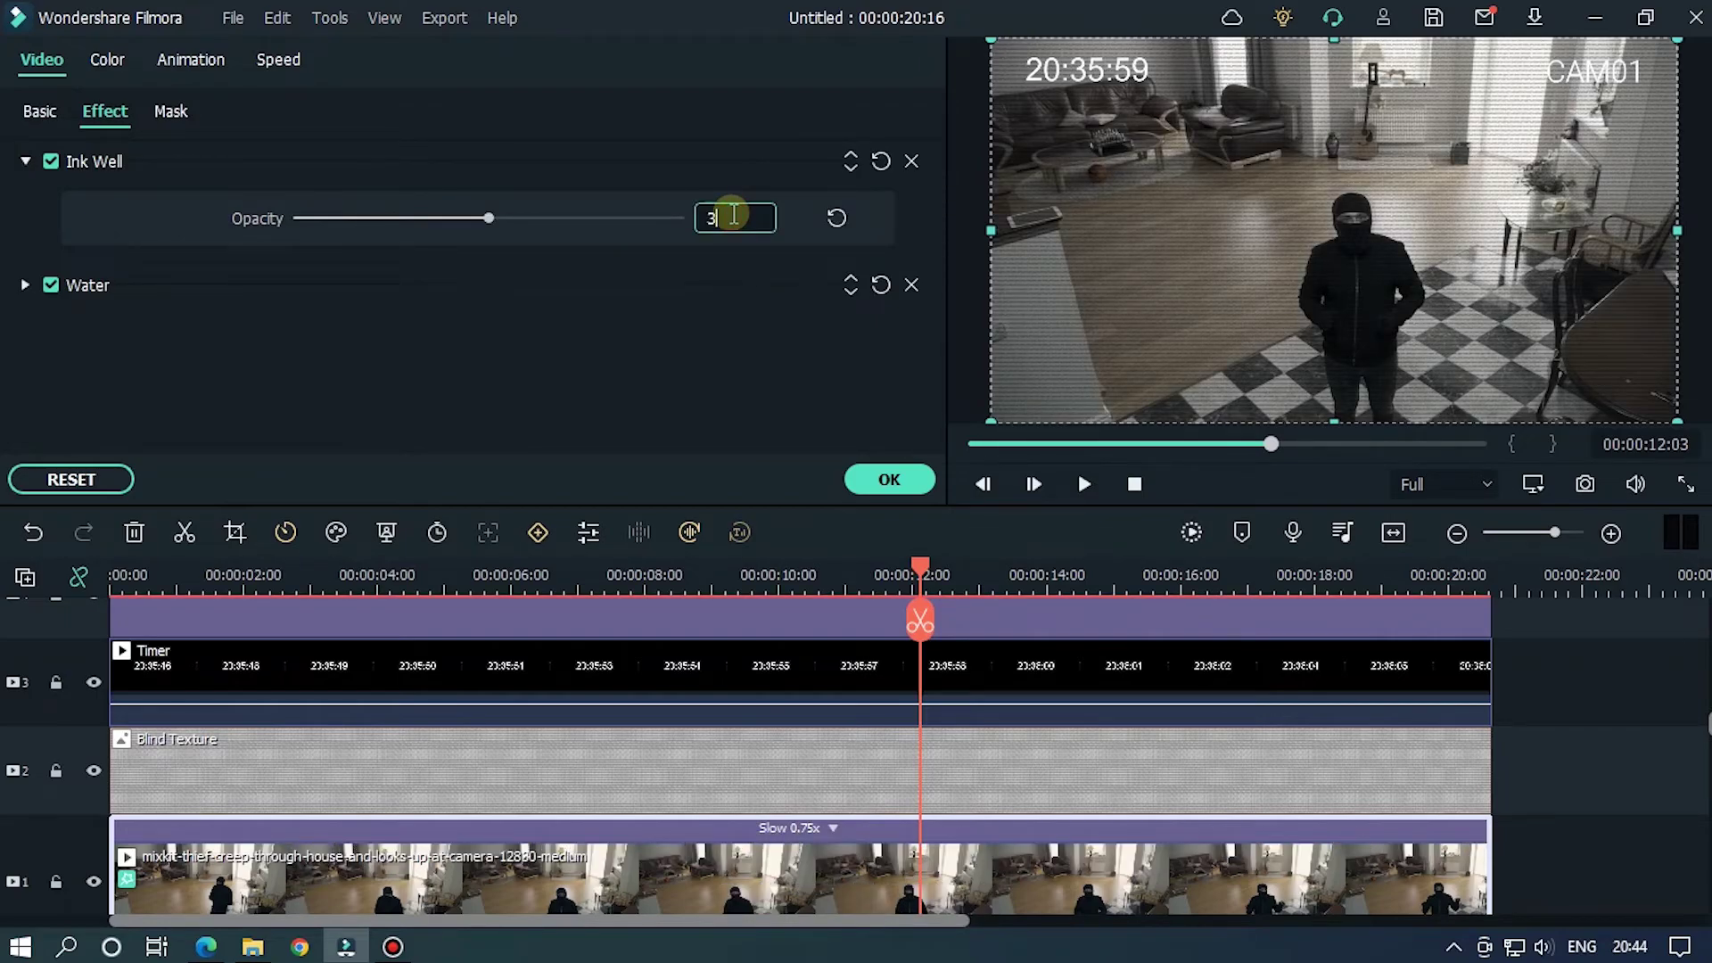
key(Home)
key(space)
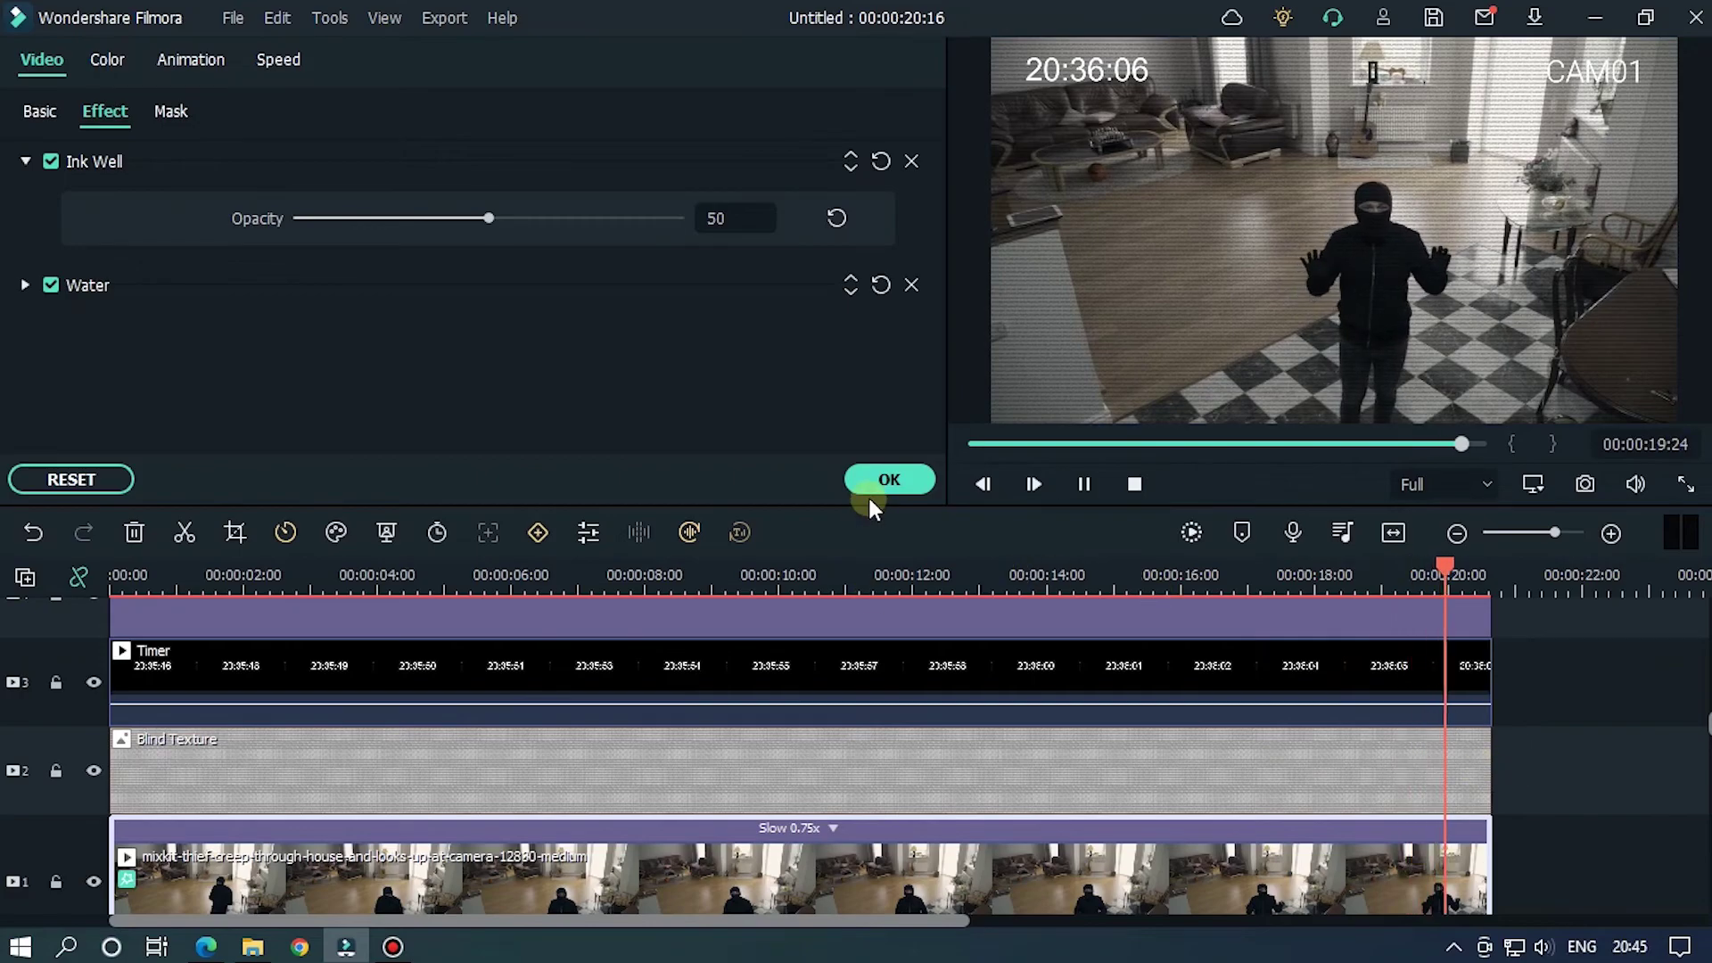
click(888, 479)
Start an MP4 export named CCTV Effect
click(902, 71)
triple_click(981, 199)
key(BackSpace)
text(CCTV Effect)
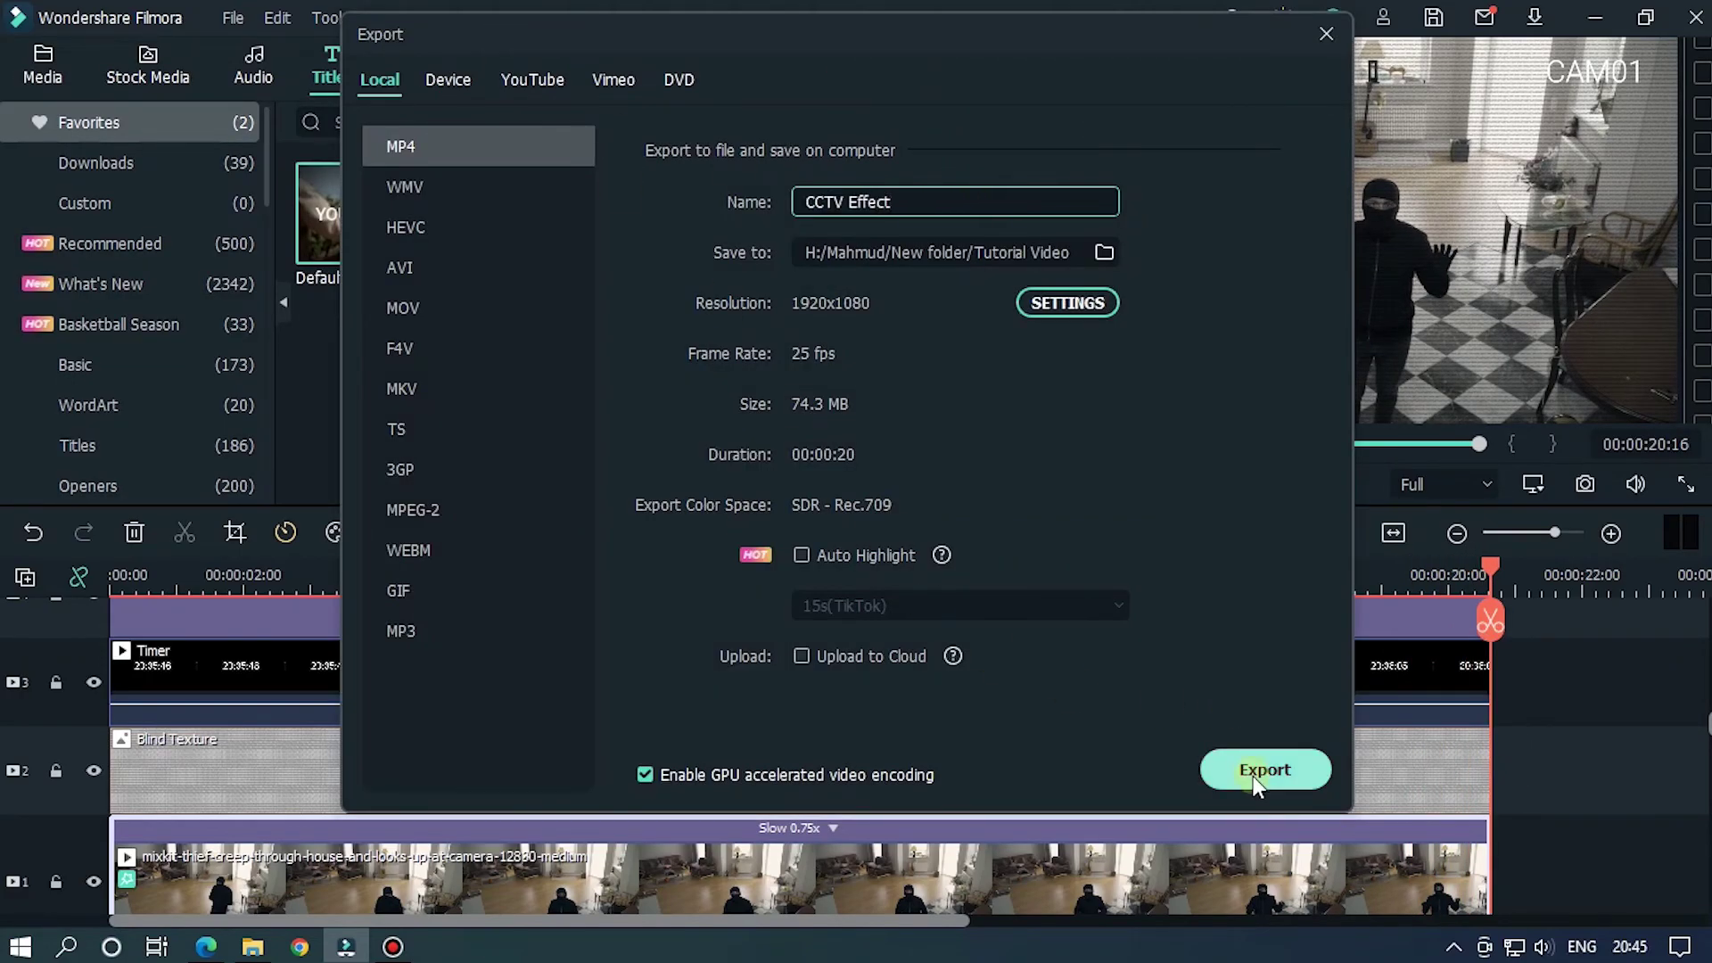